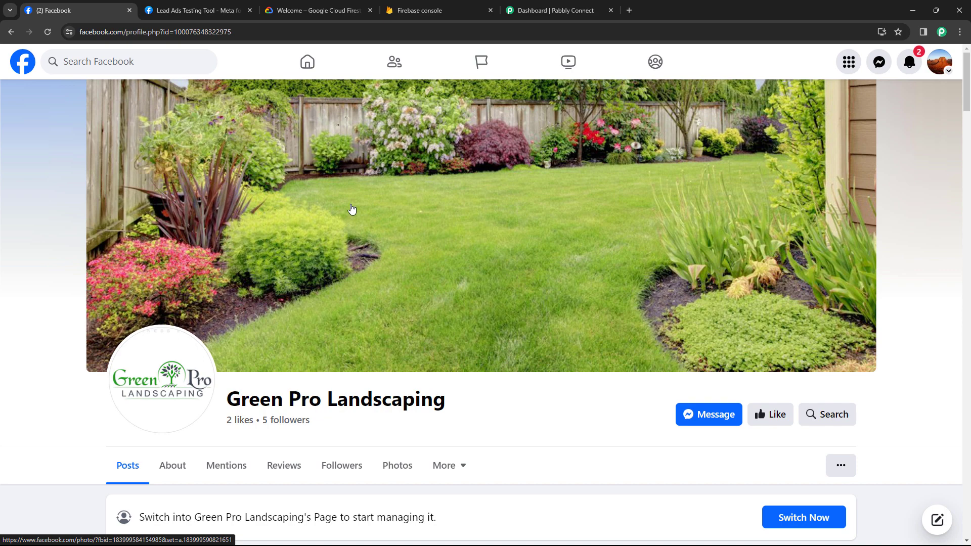
Compare the Firebase console with the Green Pro Landscaping Facebook page, ending on the Firebase project list
left_click(445, 13)
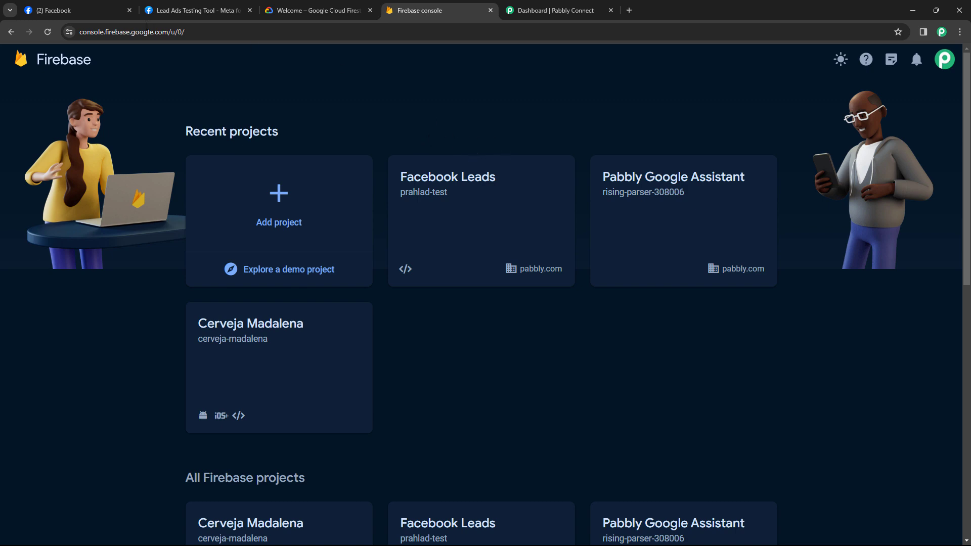
left_click(108, 11)
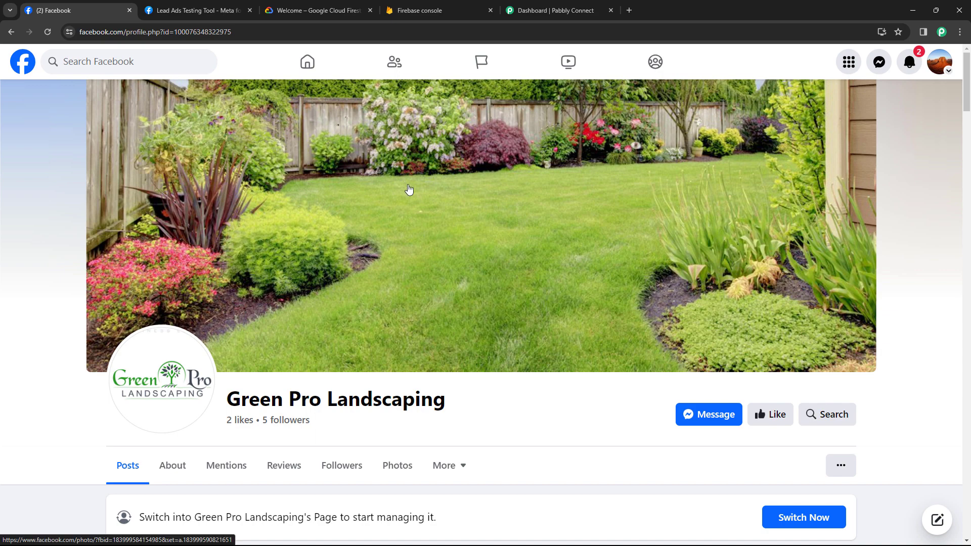
left_click(440, 10)
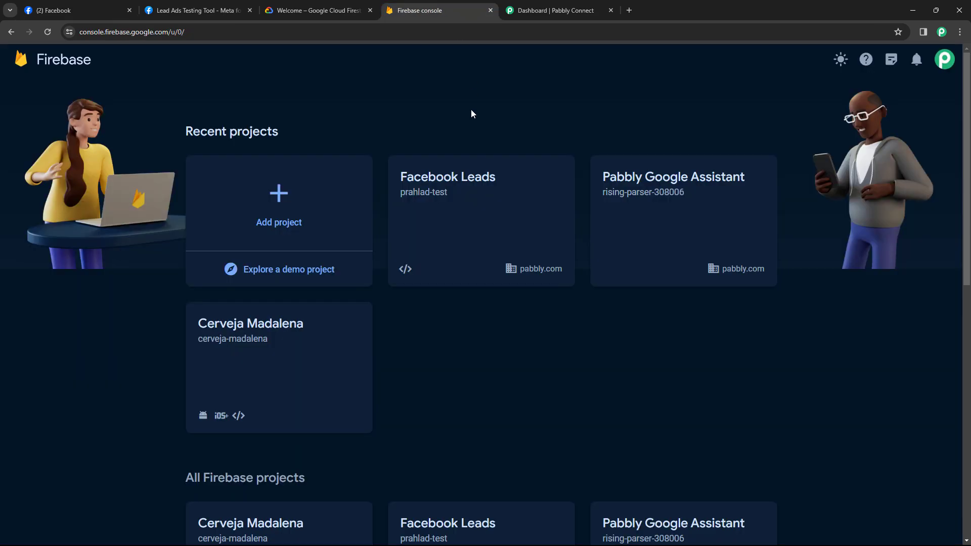
Go to the Pabbly Connect dashboard and start a new workflow
left_click(534, 10)
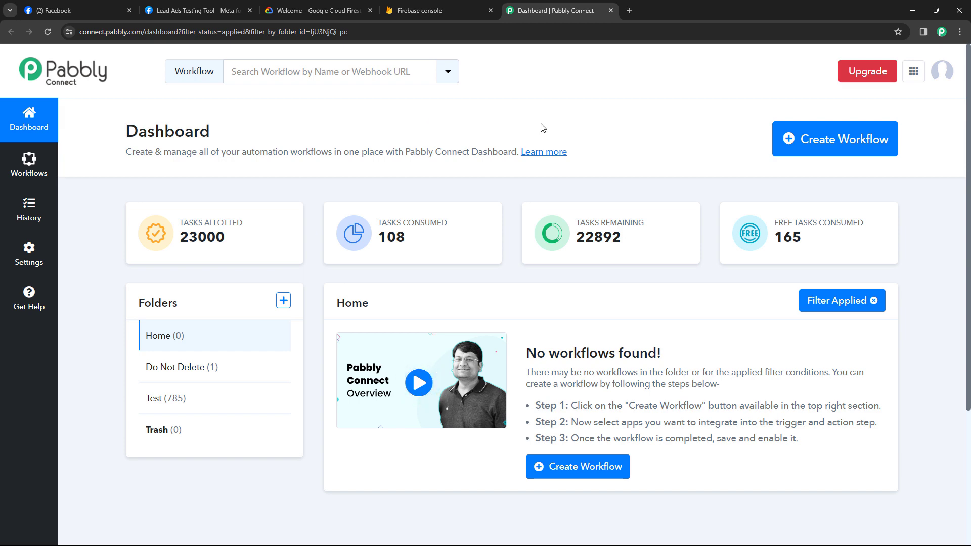
left_click(799, 143)
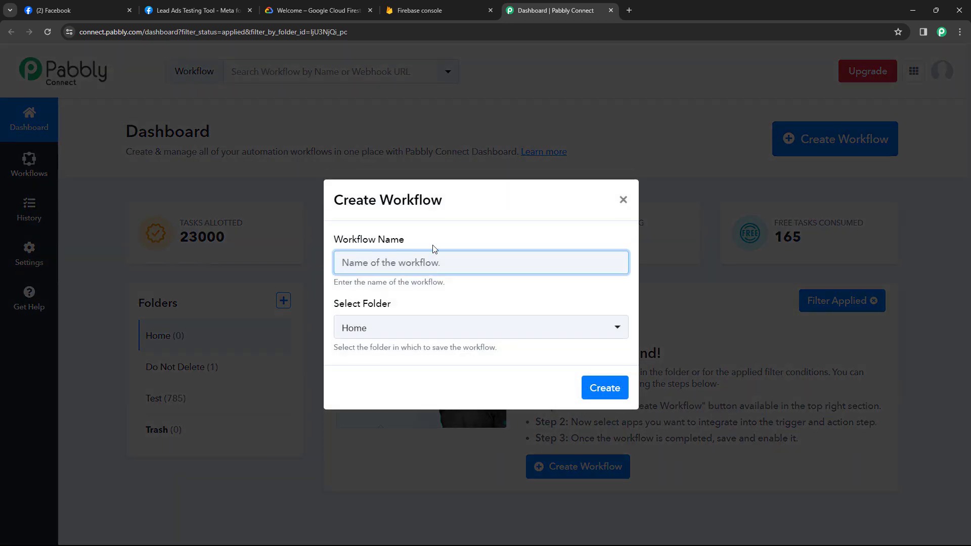
Name the workflow 'Facebook Lead Ads to Firebase', keep it in the Home folder, and create it
type("Facebook Lead Ads to Firebase")
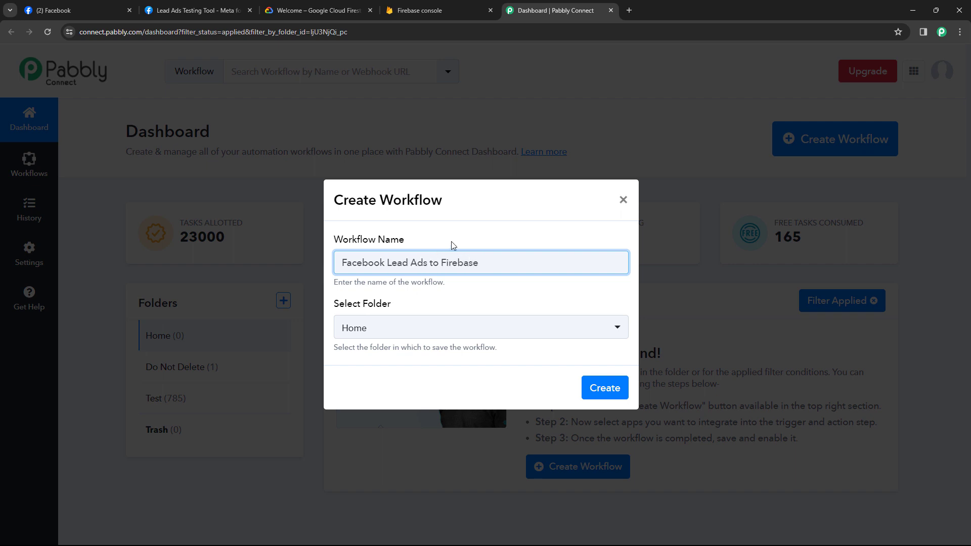
left_click(447, 329)
left_click(409, 394)
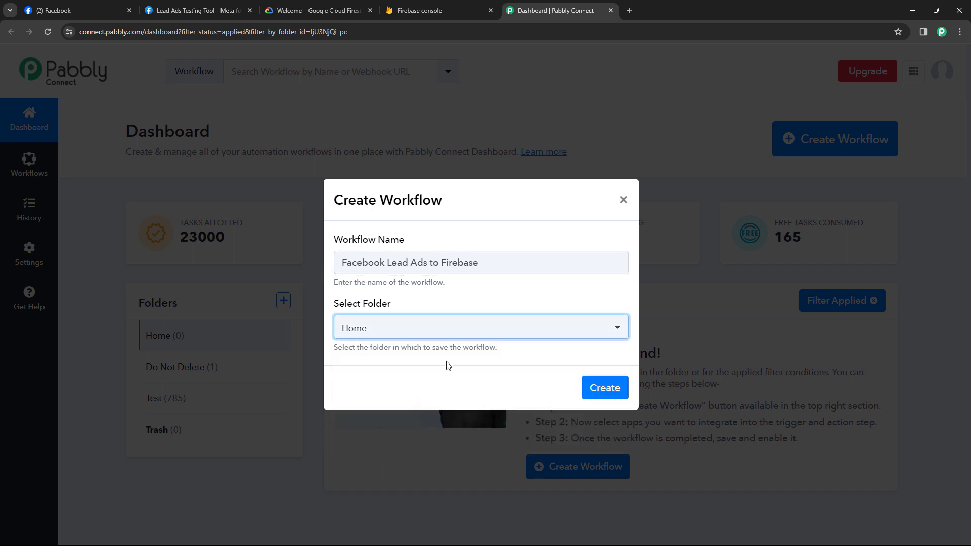
left_click(604, 388)
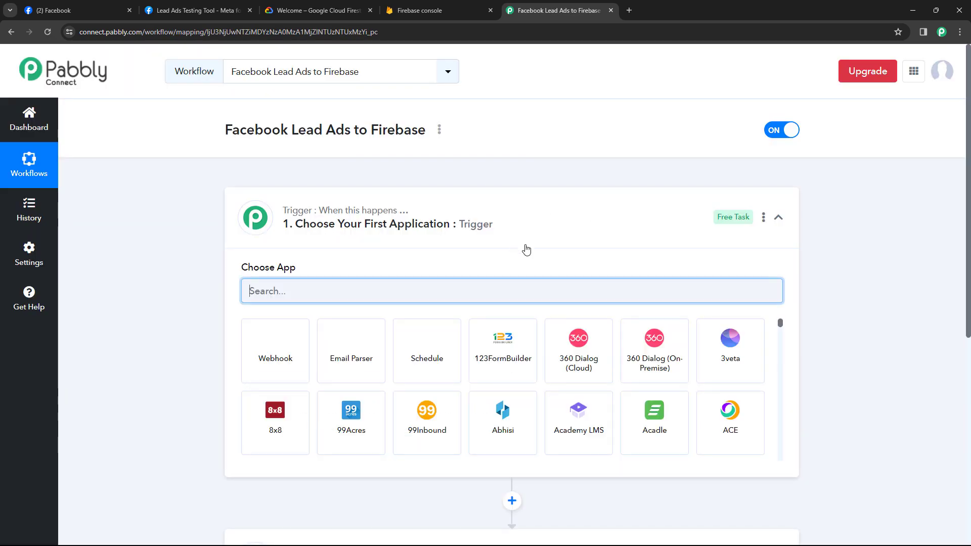
left_click(527, 216)
scroll(183, 235, "down", 1)
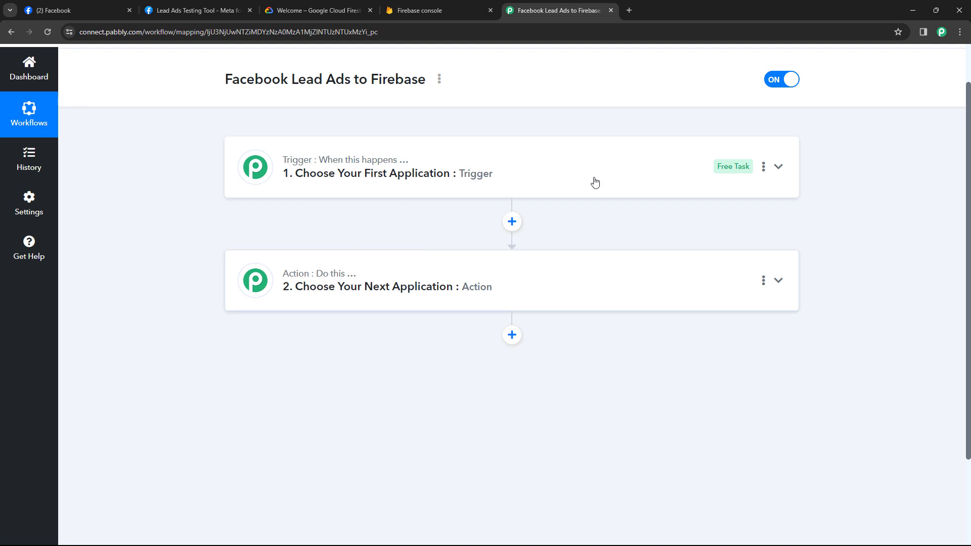
left_click(243, 183)
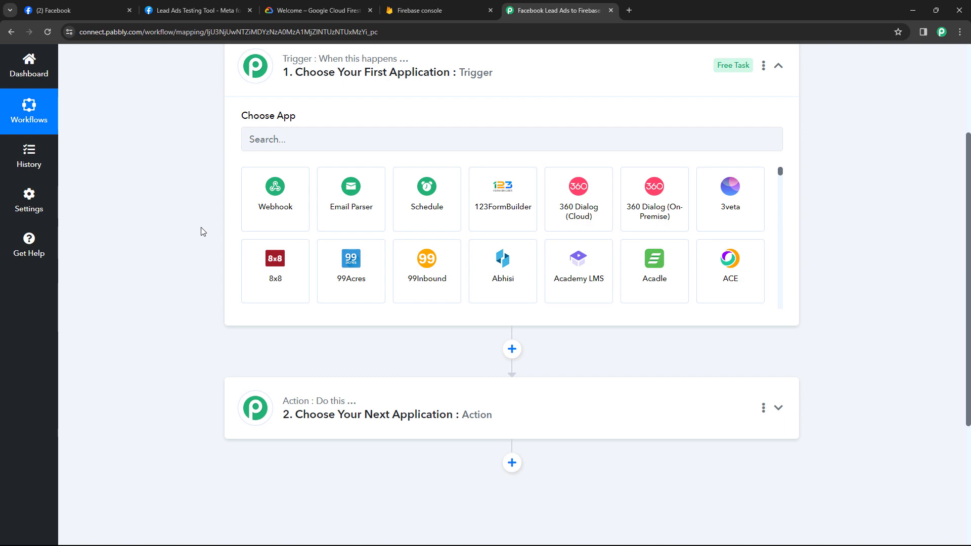
left_click(111, 10)
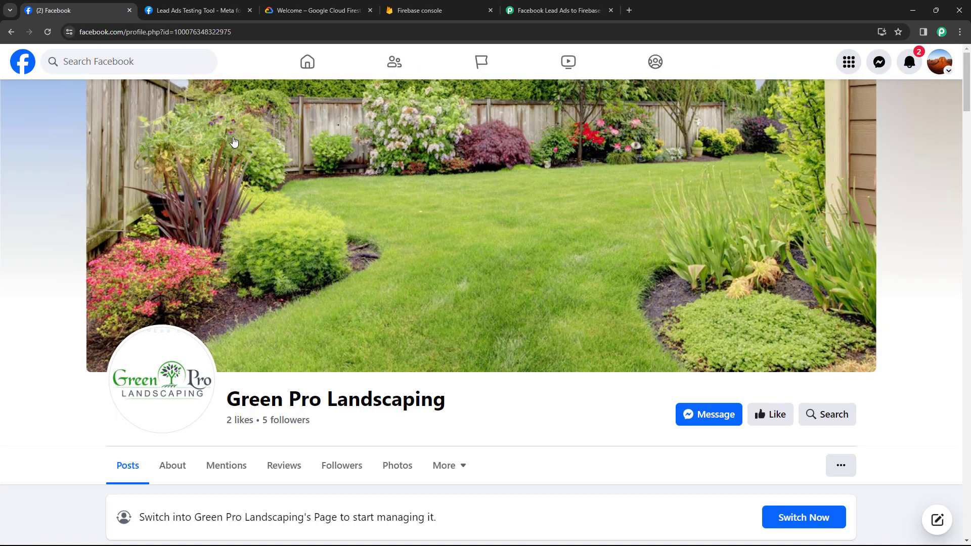
left_click(581, 10)
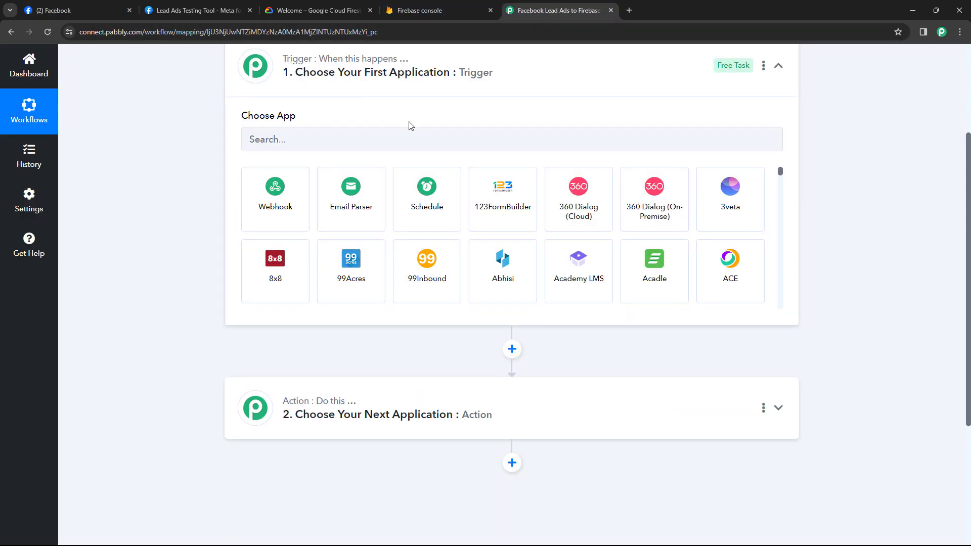
scroll(415, 137, "up", 1)
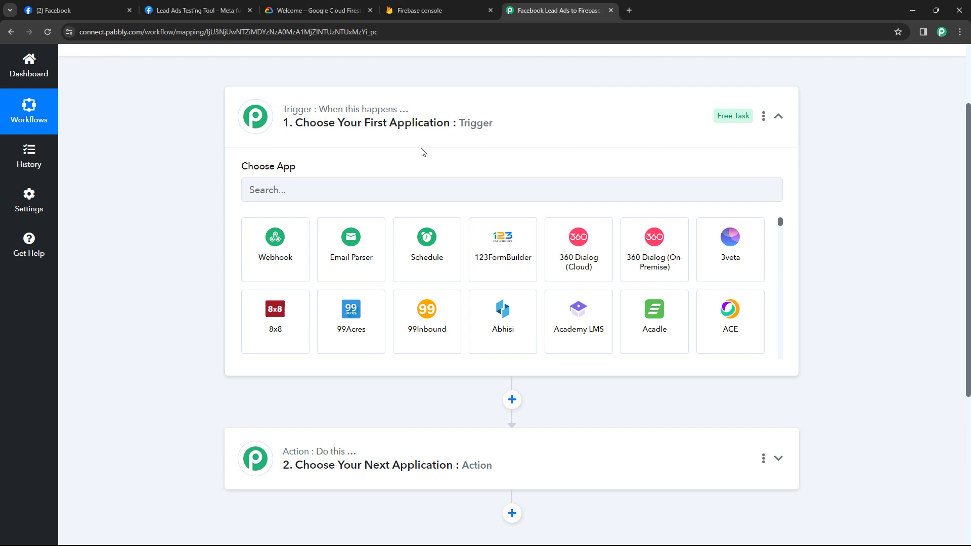
left_click(279, 191)
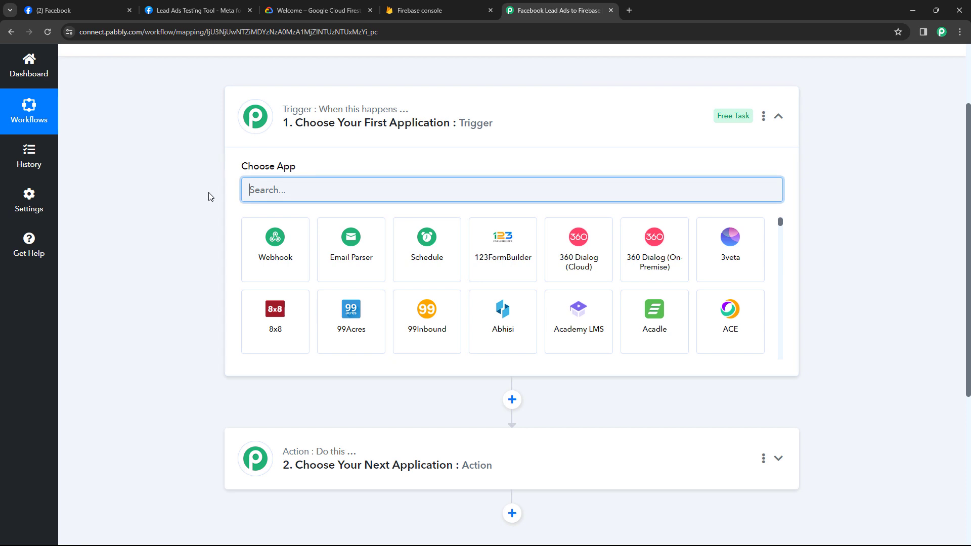
Set the trigger to Facebook Lead Ads with the New Lead (Instant) event
type("Facebook")
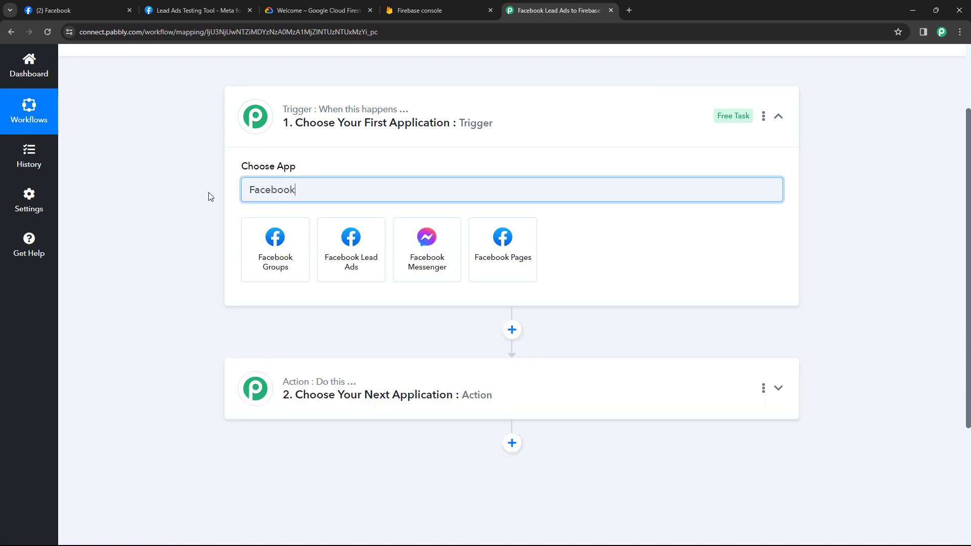
left_click(336, 247)
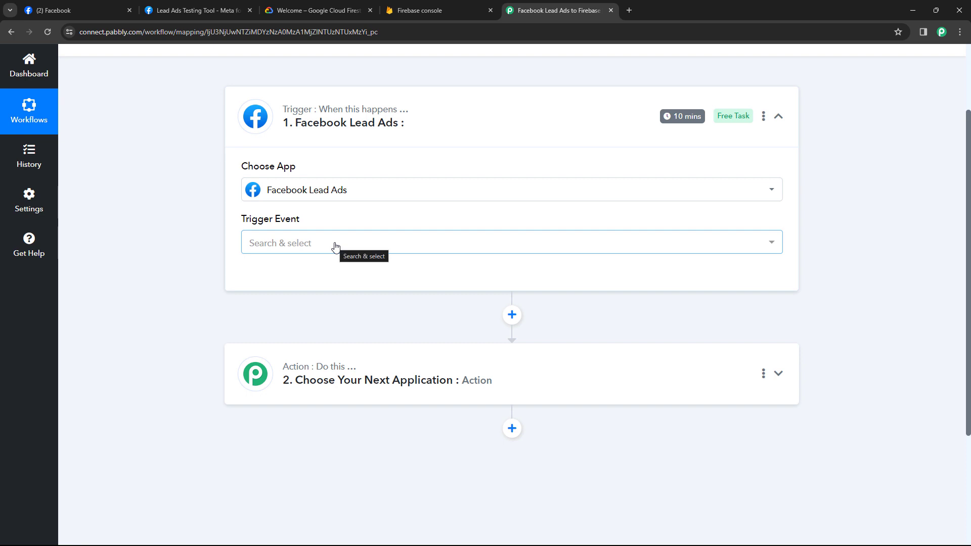
left_click(306, 246)
scroll(223, 256, "down", 1)
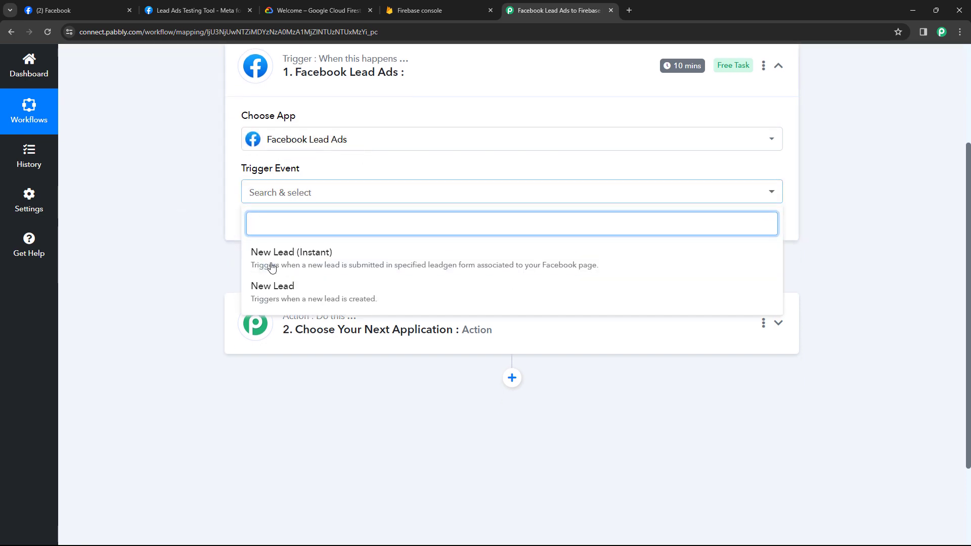
left_click(290, 255)
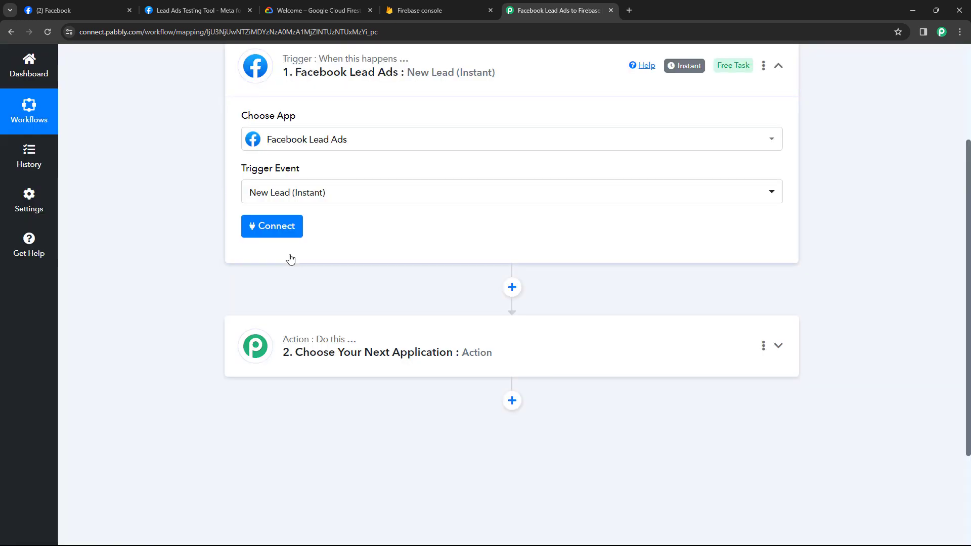
Add and authorize a new Facebook Lead Ads connection, then return to the workflow
left_click(276, 227)
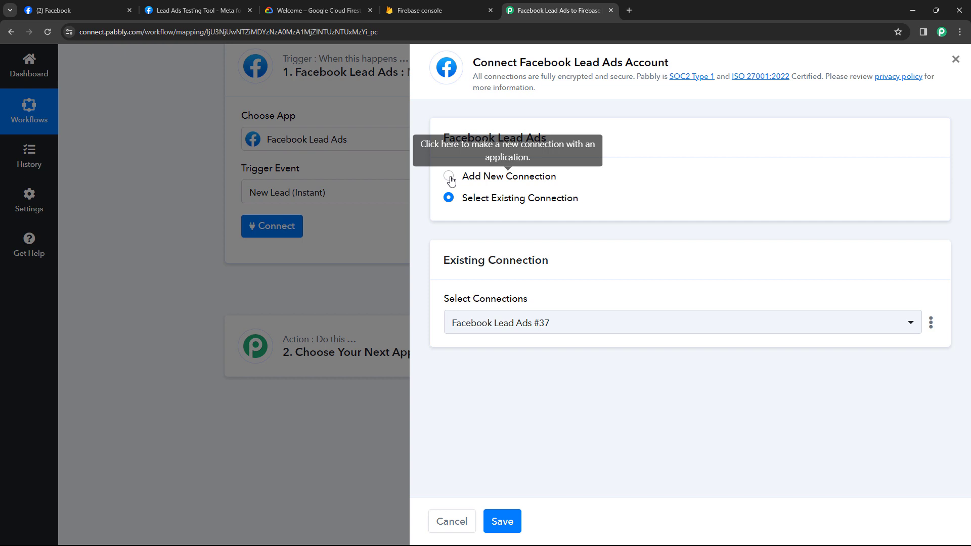
left_click(448, 176)
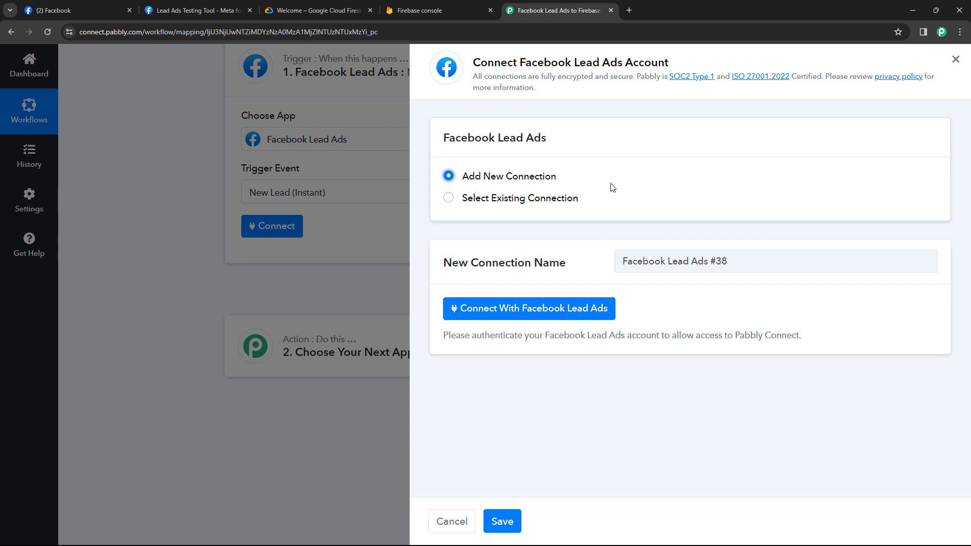
left_click(540, 307)
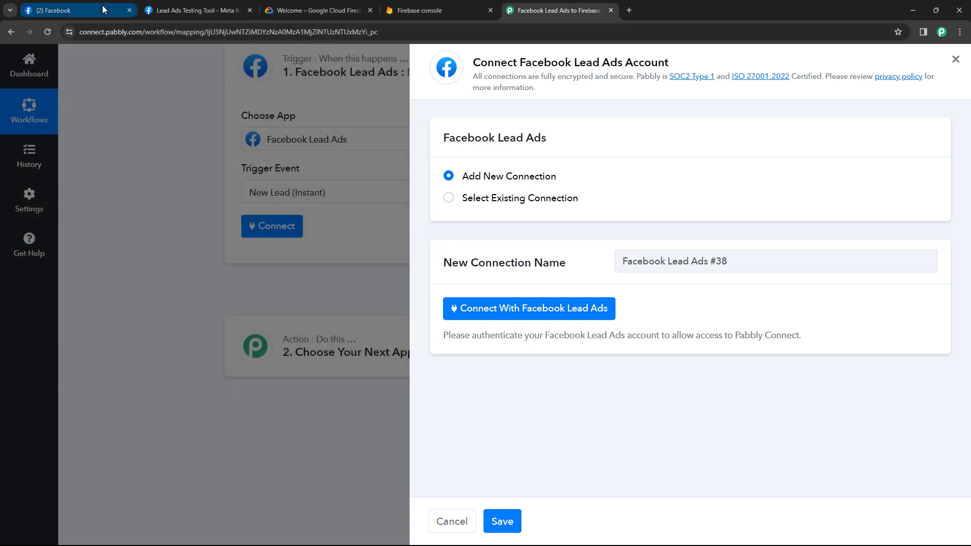
left_click(101, 9)
left_click(557, 10)
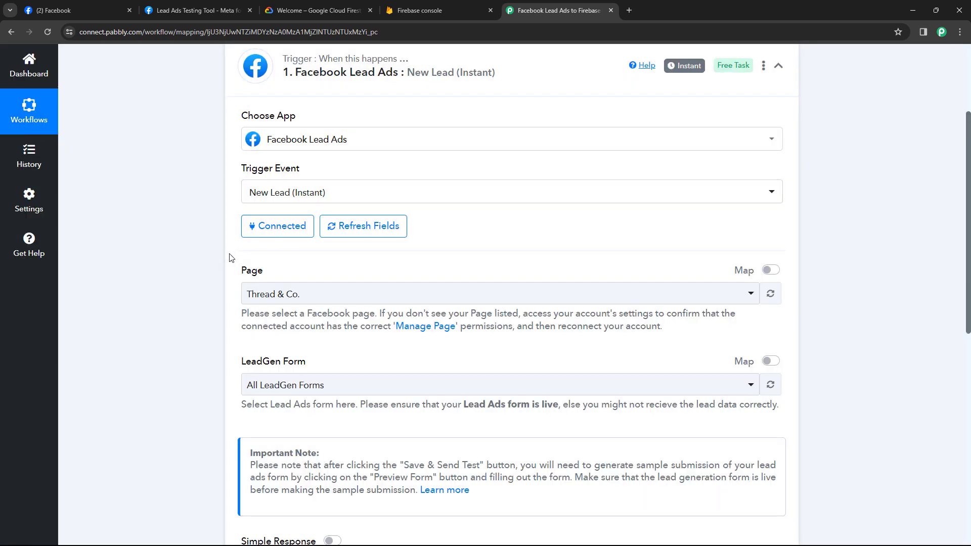
Browse the trigger's Facebook page list and check the Green Pro Landscaping page name on Facebook
scroll(229, 258, "down", 2)
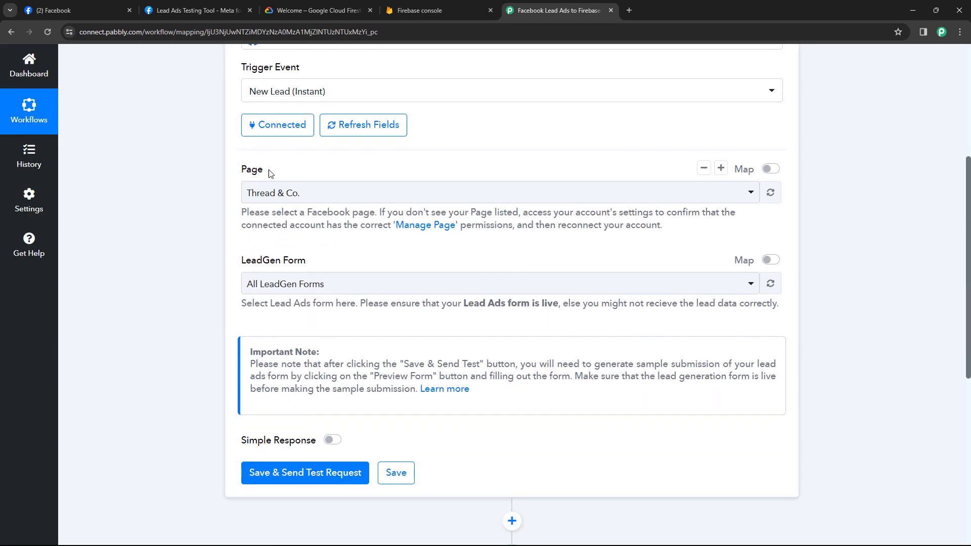
left_click(406, 194)
scroll(230, 202, "down", 2)
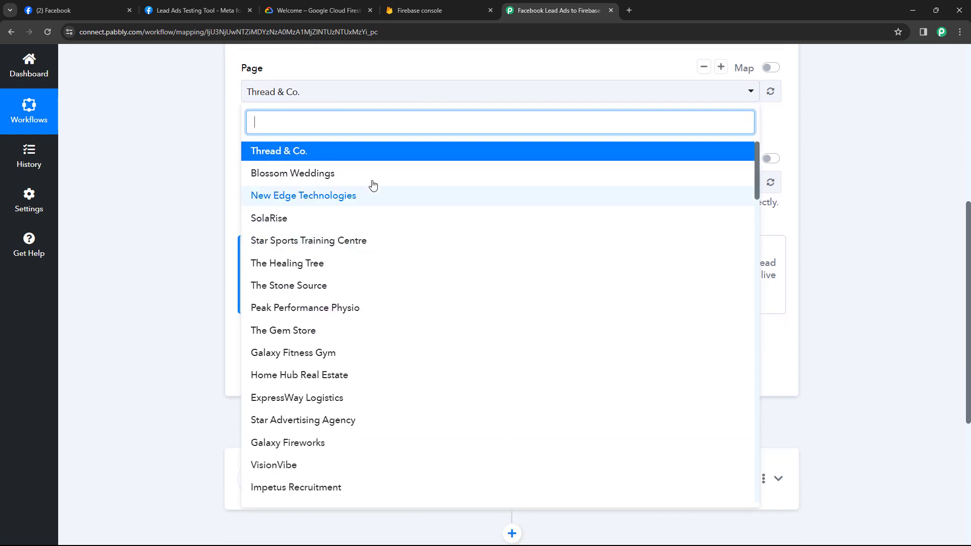
scroll(368, 201, "down", 3)
scroll(368, 201, "down", 2)
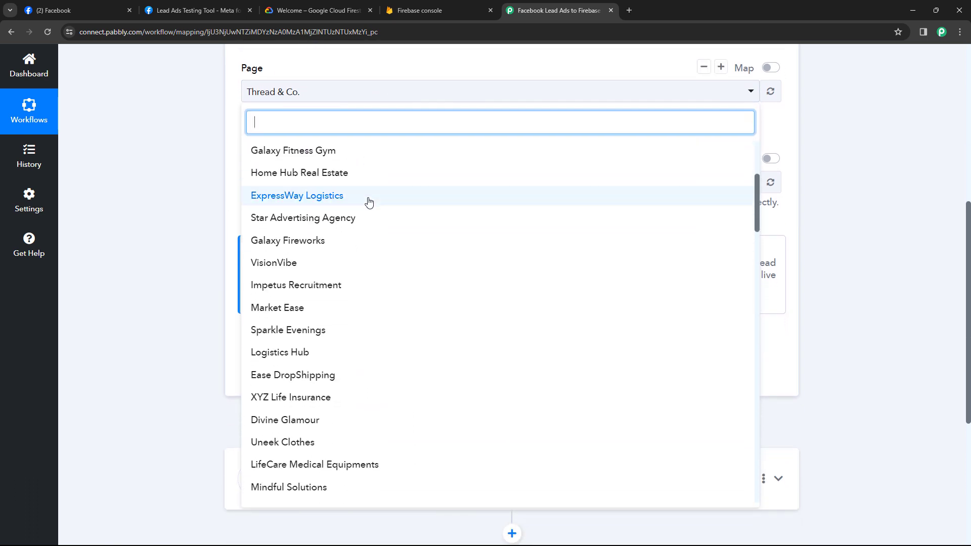
scroll(369, 201, "down", 3)
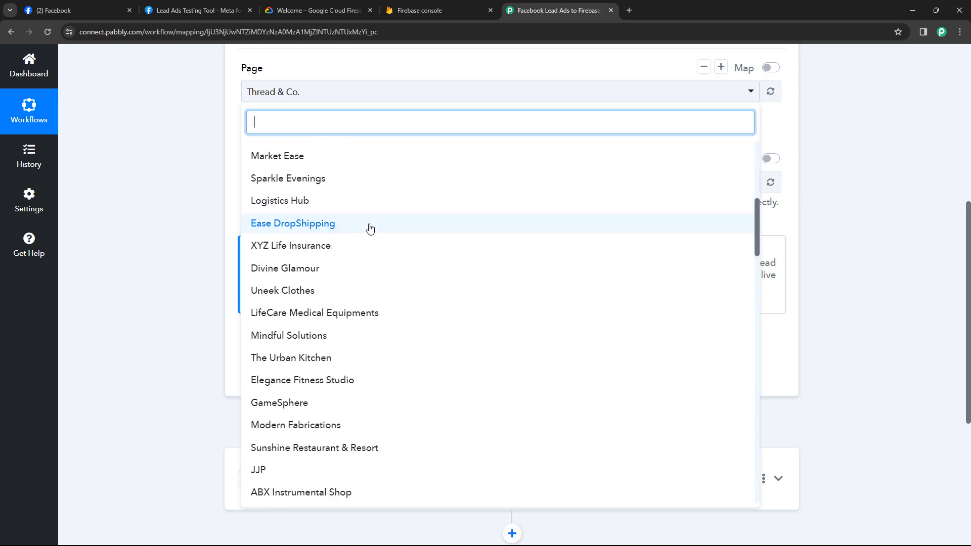
scroll(374, 213, "up", 6)
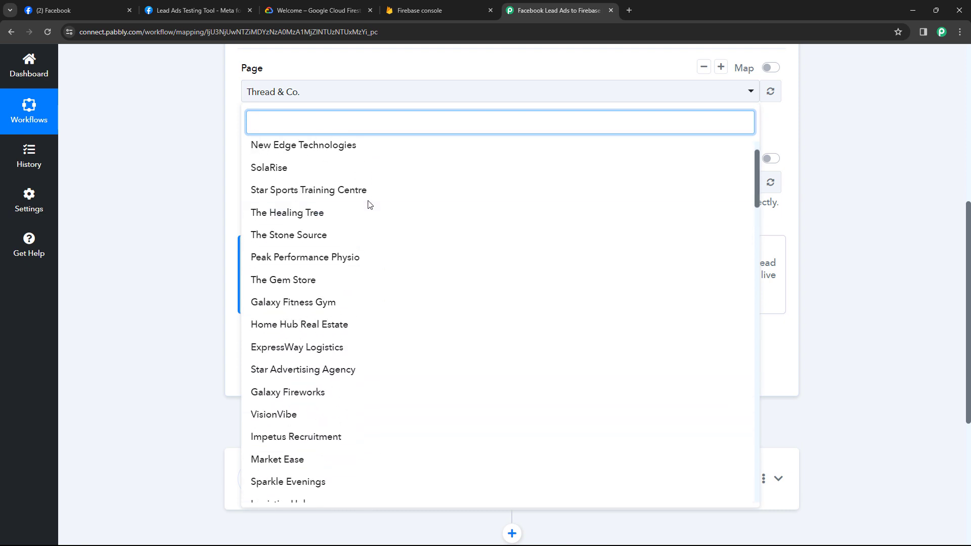
scroll(368, 204, "up", 1)
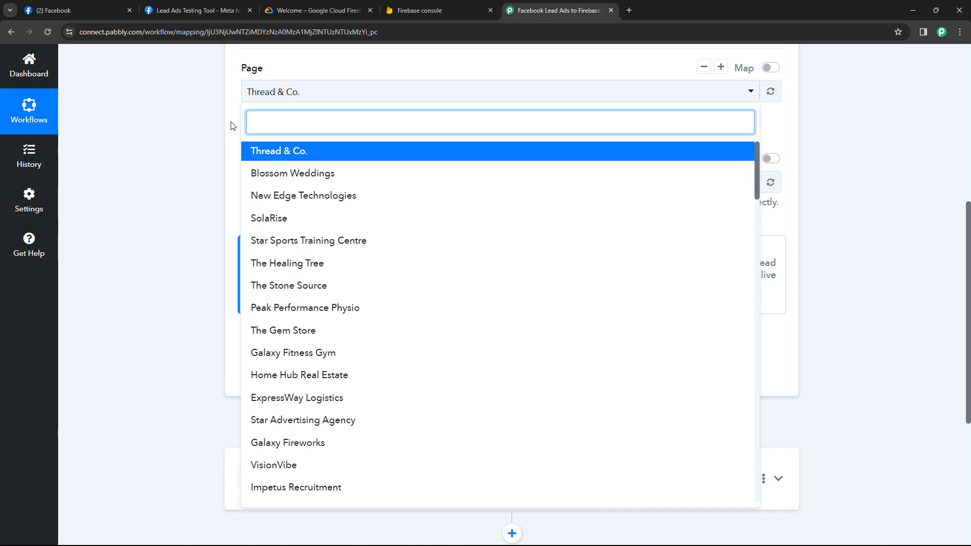
left_click(68, 9)
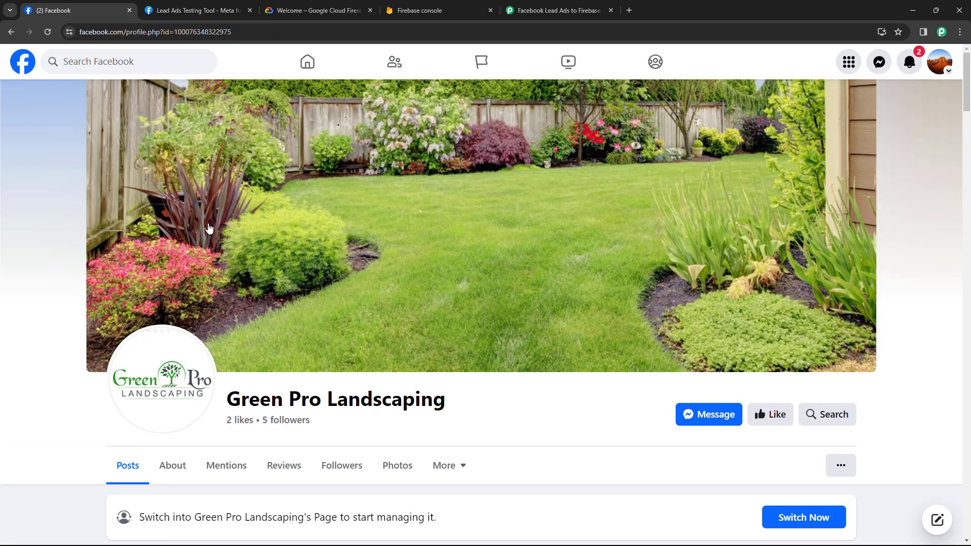
scroll(453, 333, "down", 2)
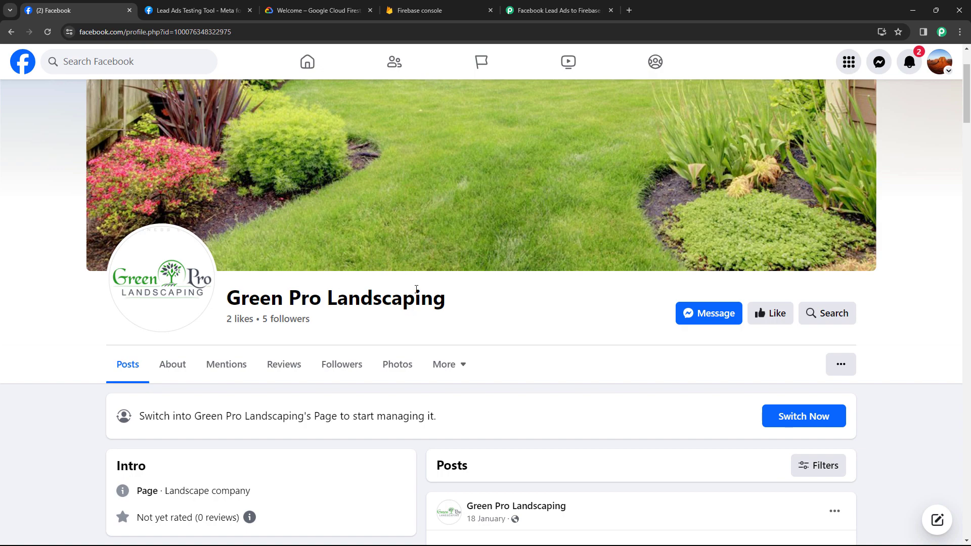
left_click(557, 11)
Search 'Gre' and select Green Pro Landscaping as the trigger's Facebook page
type("F")
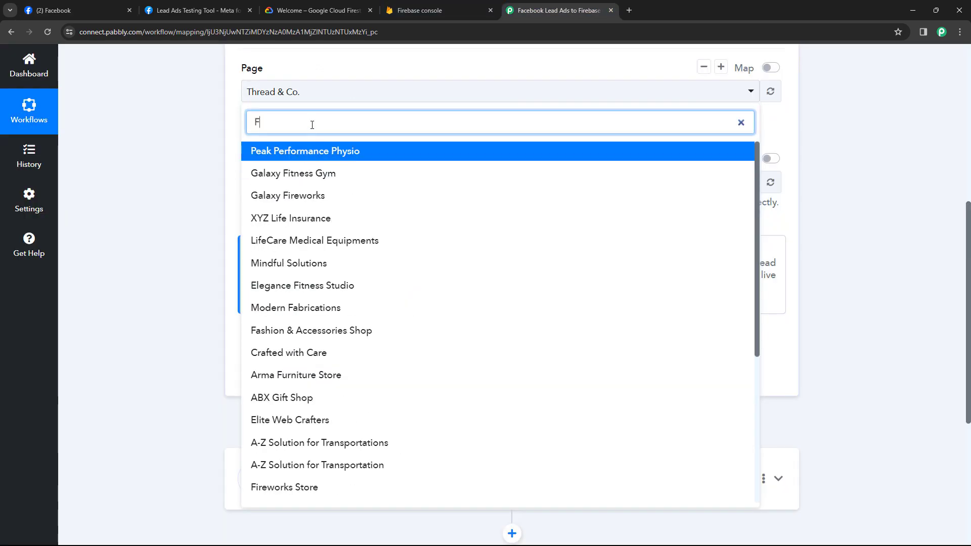
key("BackSpace")
type("Gre")
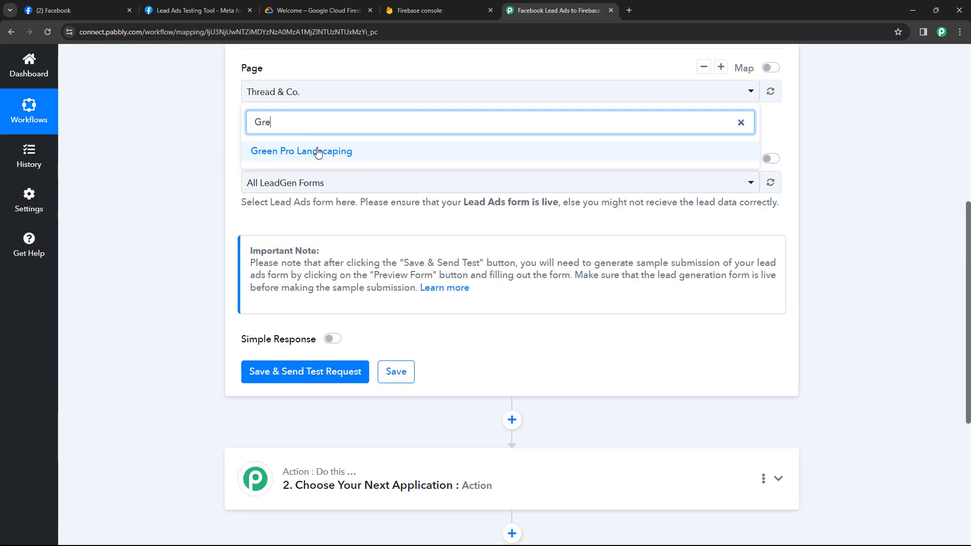
left_click(318, 152)
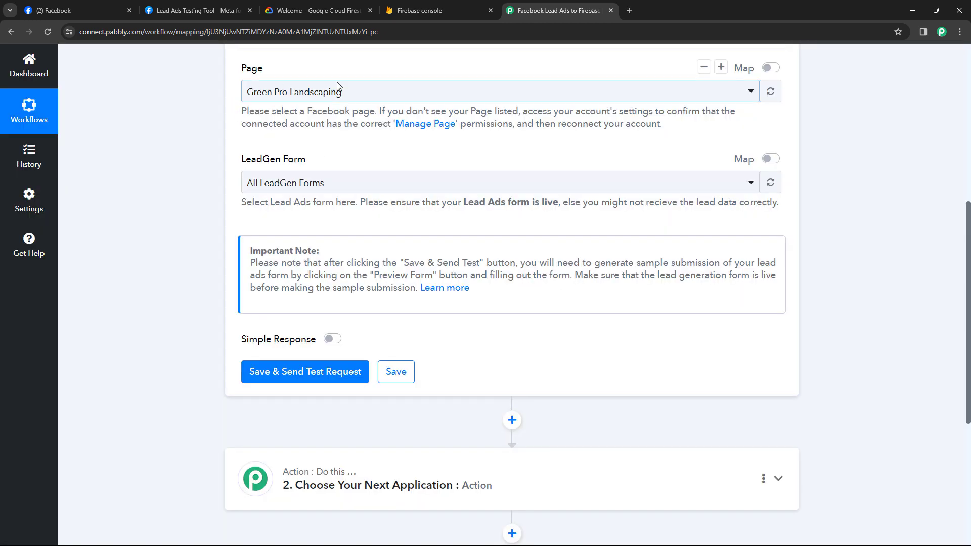
scroll(273, 193, "up", 1)
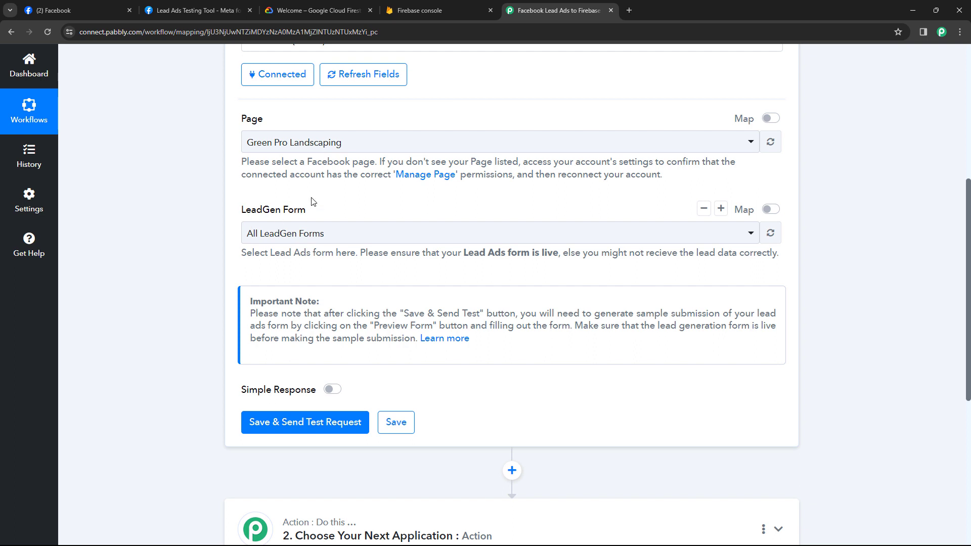
left_click(365, 234)
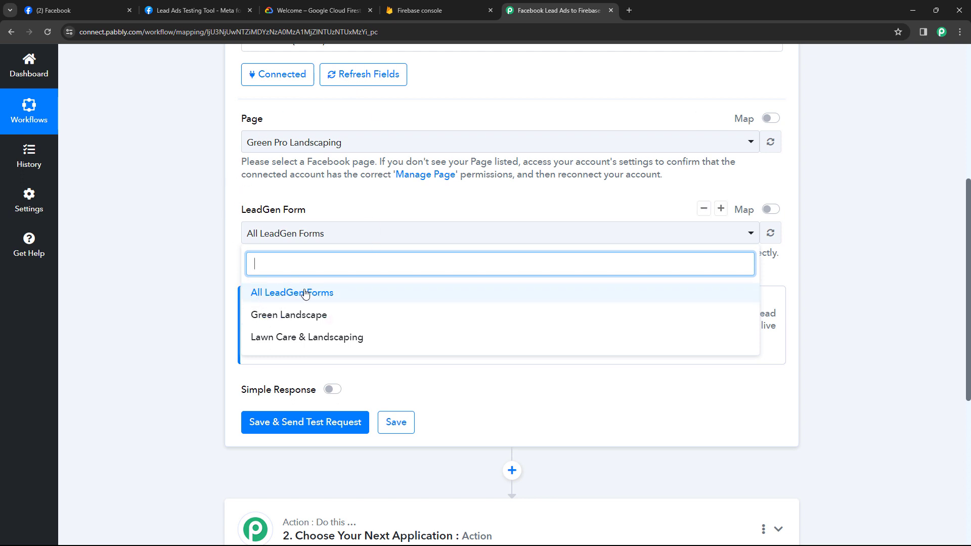
Keep All LeadGen Forms, save and send a test request, then open the Lead Ads Testing Tool
left_click(322, 296)
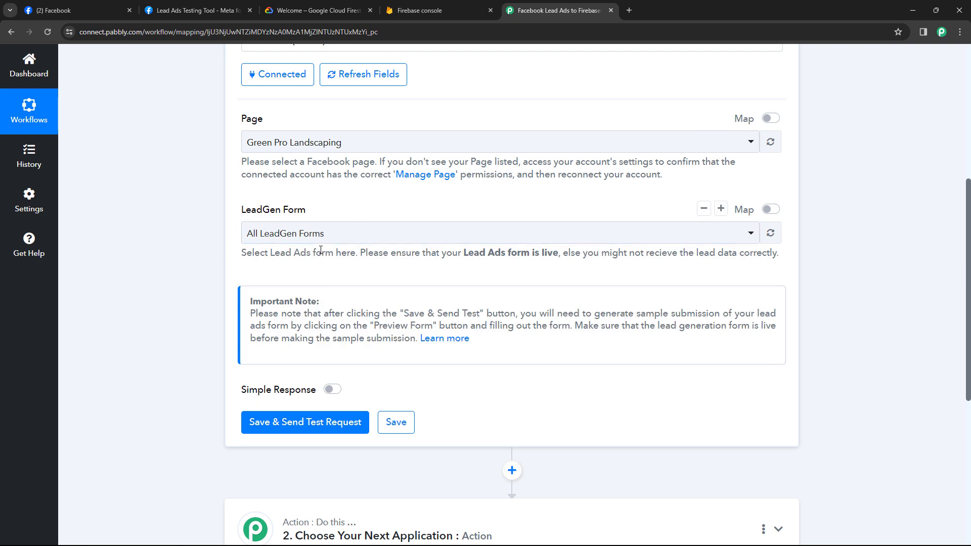
scroll(314, 237, "down", 2)
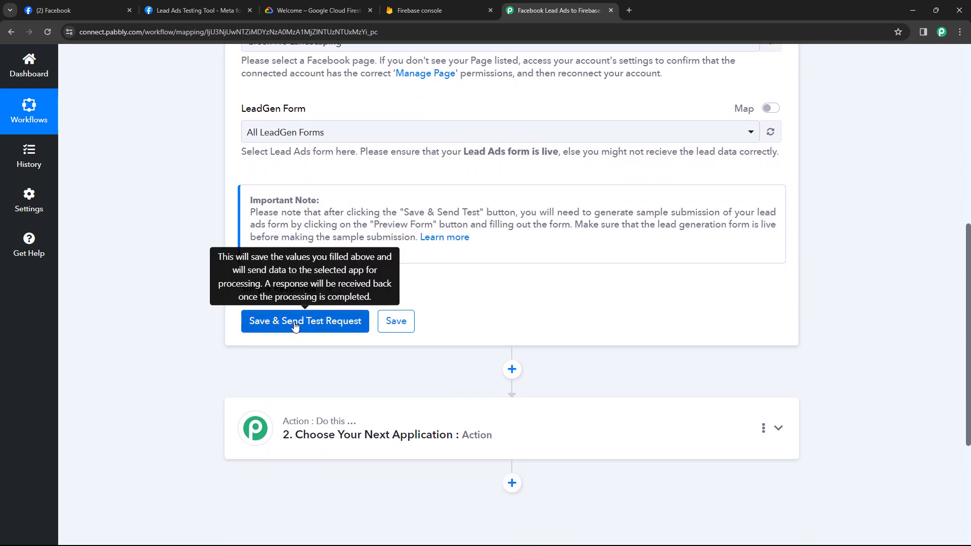
left_click(295, 326)
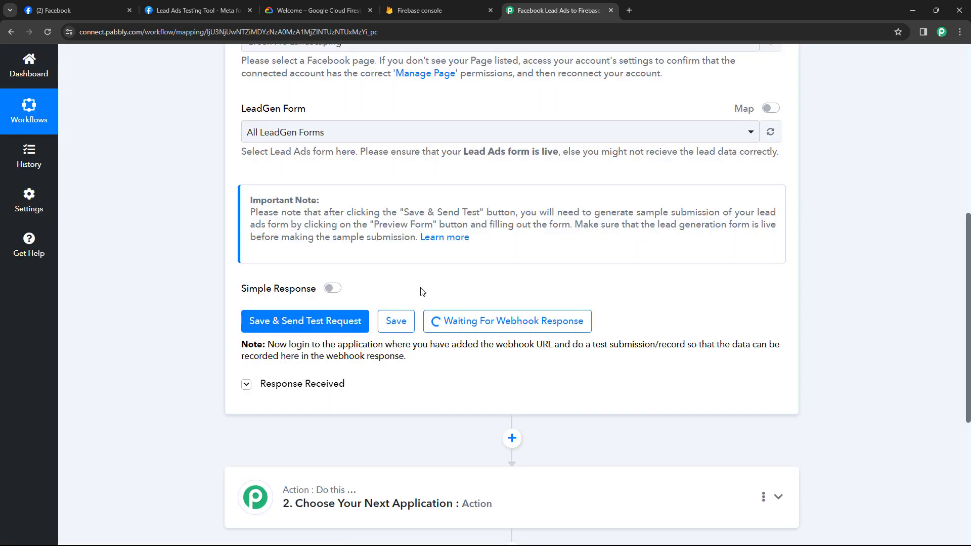
scroll(422, 291, "up", 1)
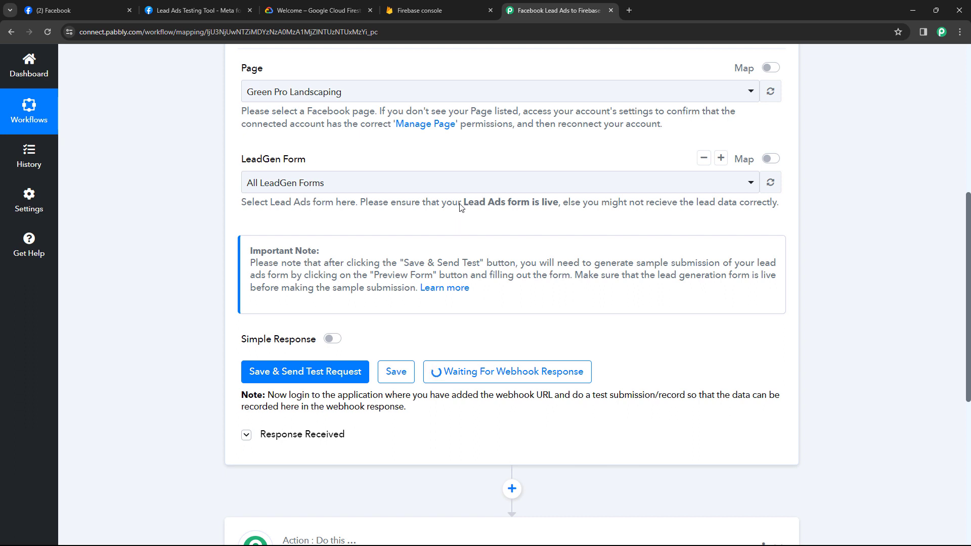
left_click(155, 16)
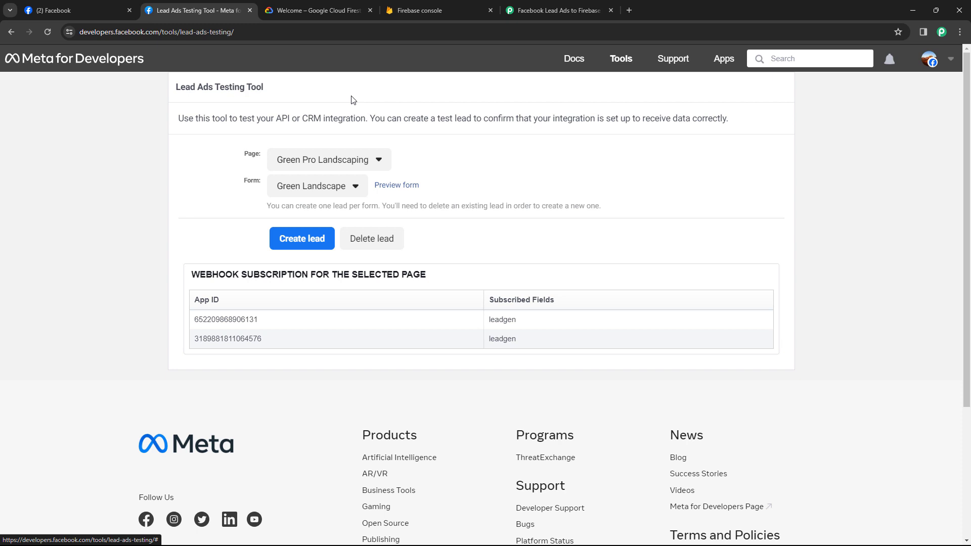
Confirm the testing tool uses page Green Pro Landscaping with the Green Landscape form
left_click(376, 166)
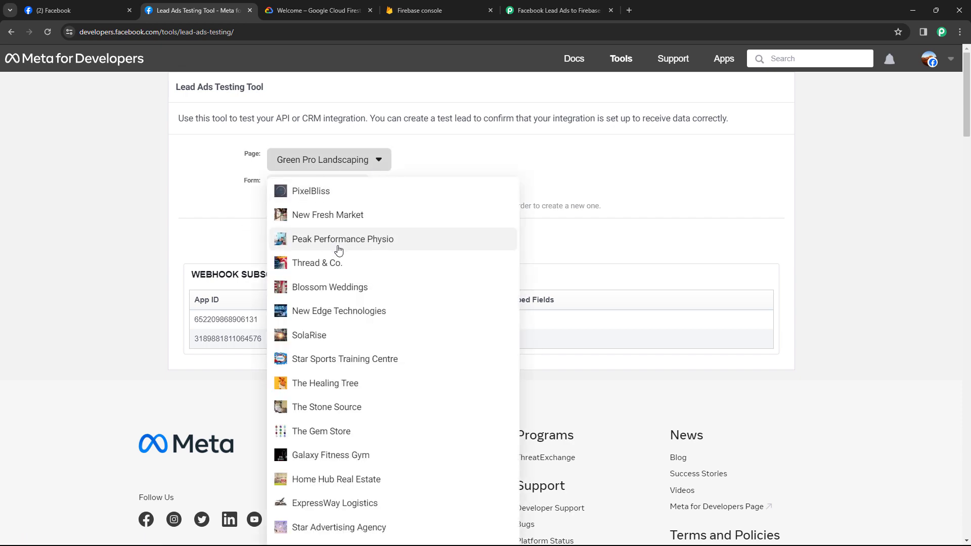
scroll(339, 252, "down", 3)
scroll(339, 251, "up", 2)
left_click(239, 163)
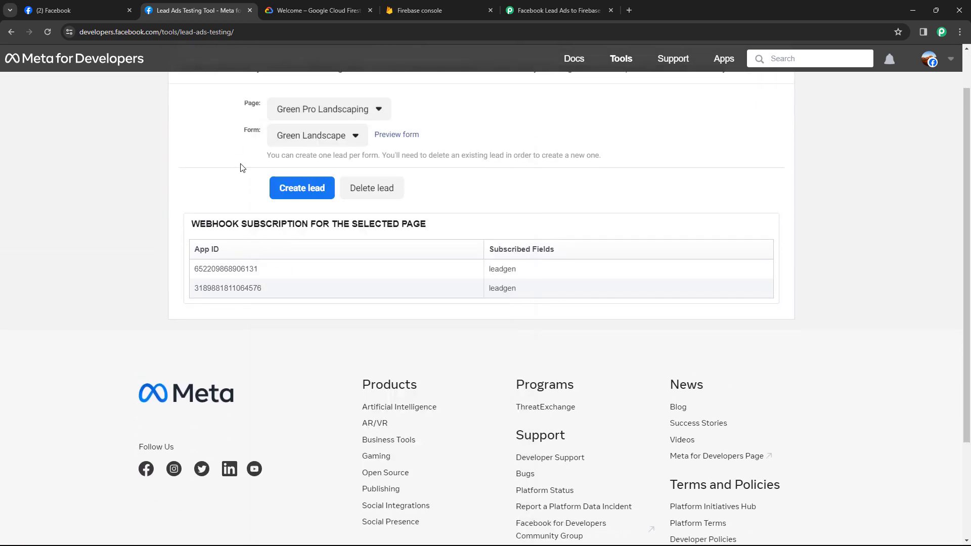
scroll(249, 201, "up", 1)
left_click(323, 187)
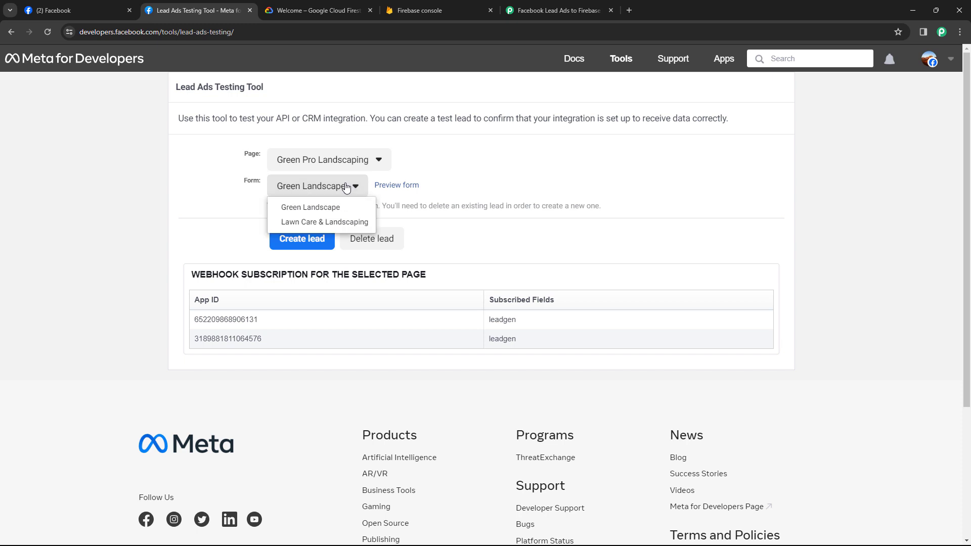
left_click(327, 208)
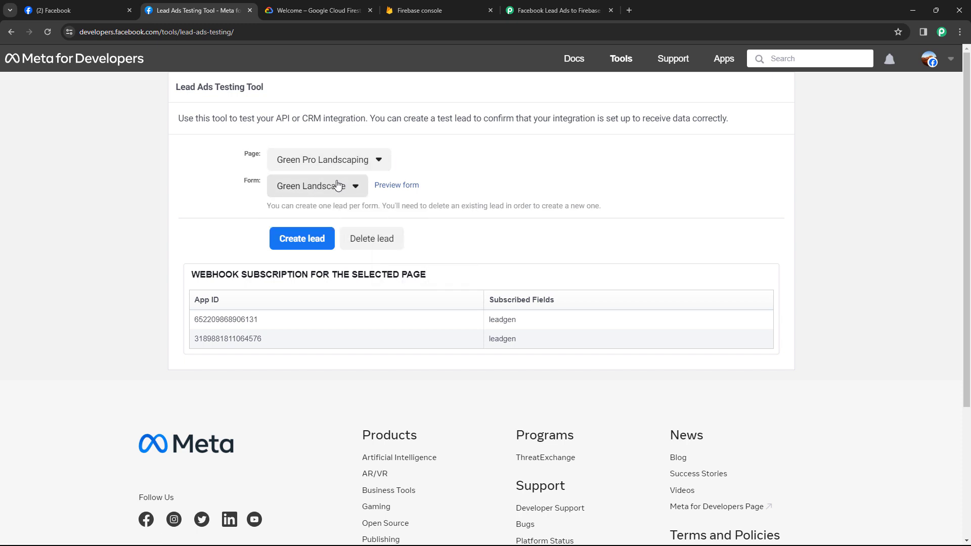
Preview the form and fill in a sample first name, last name, email and phone number
left_click(398, 186)
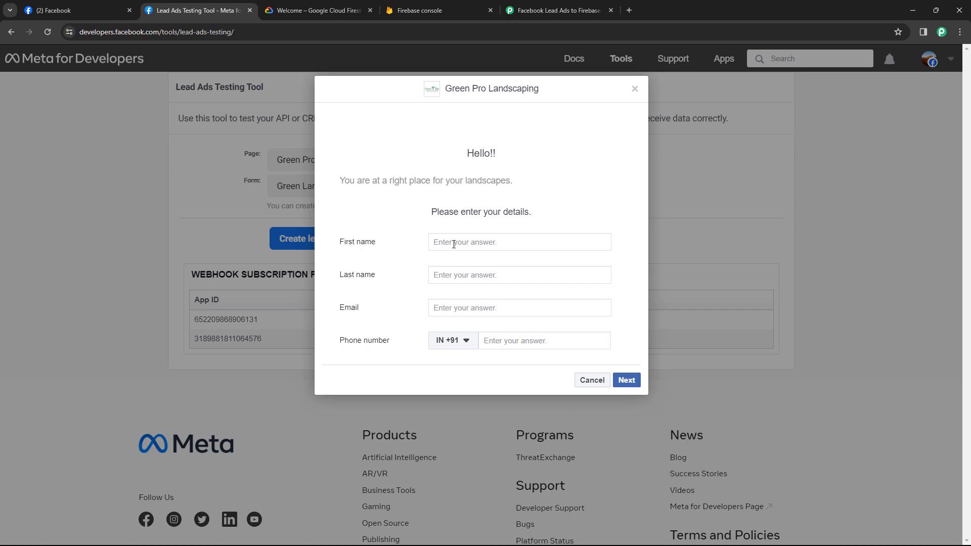
left_click(454, 244)
type("Demo")
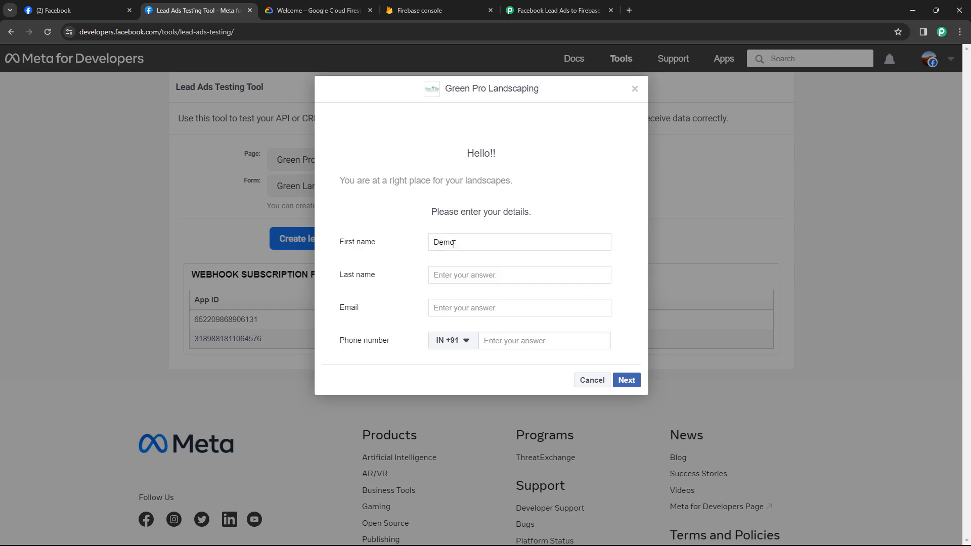
key("Tab")
type("Test")
left_click(457, 310)
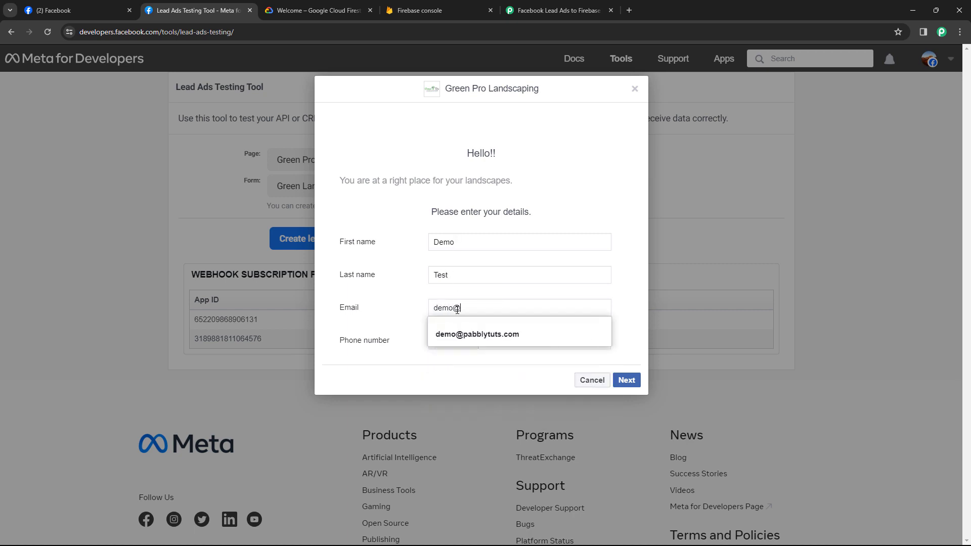
left_click(506, 340)
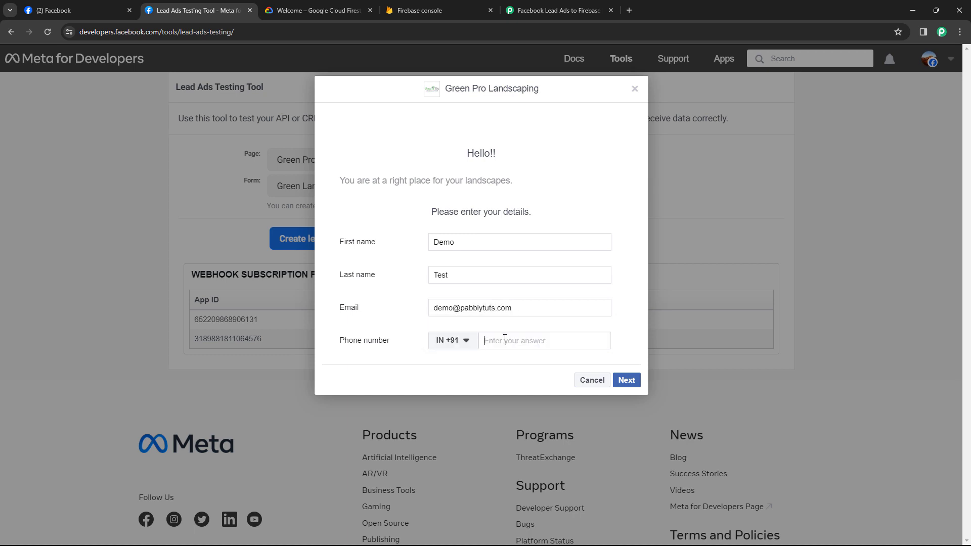
Submit the test lead and close the confirmation dialog
left_click(627, 382)
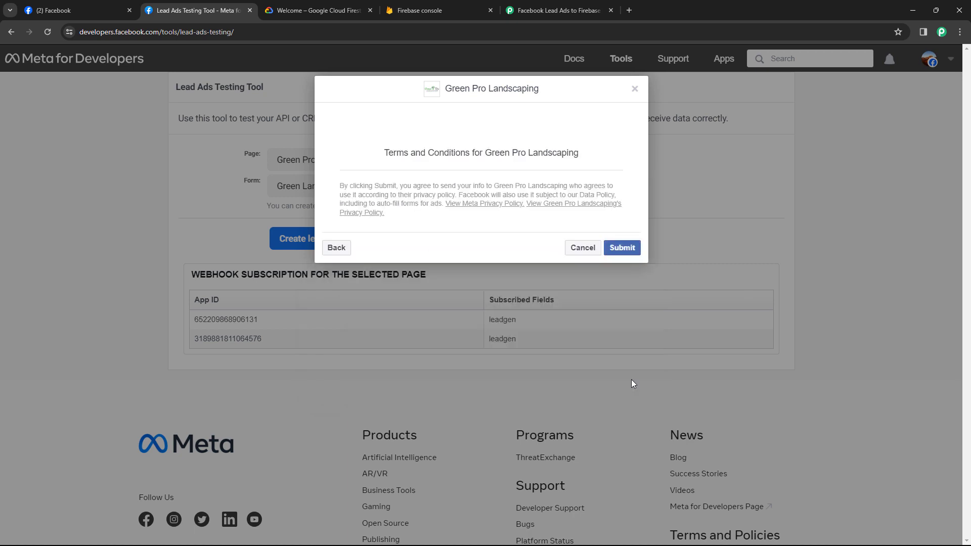
left_click(620, 251)
left_click(635, 89)
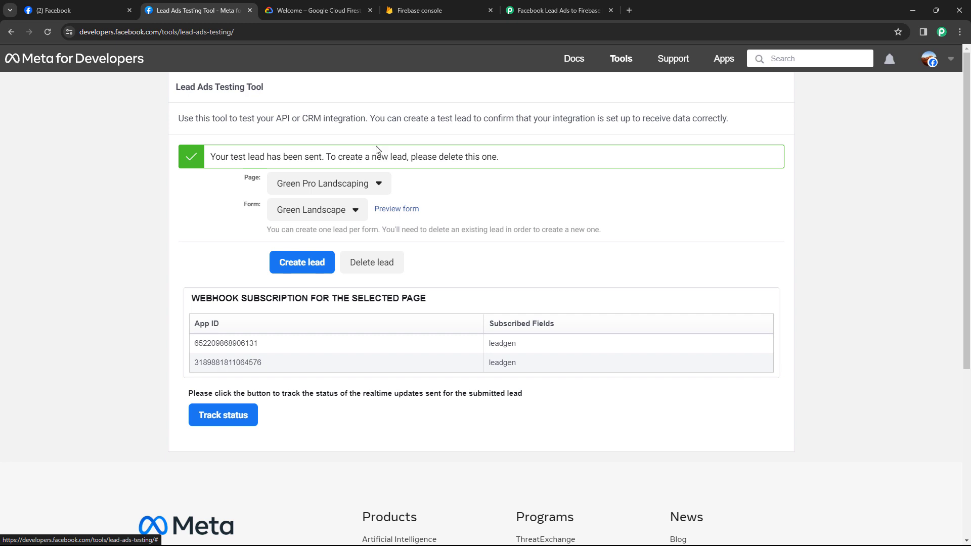
left_click(556, 10)
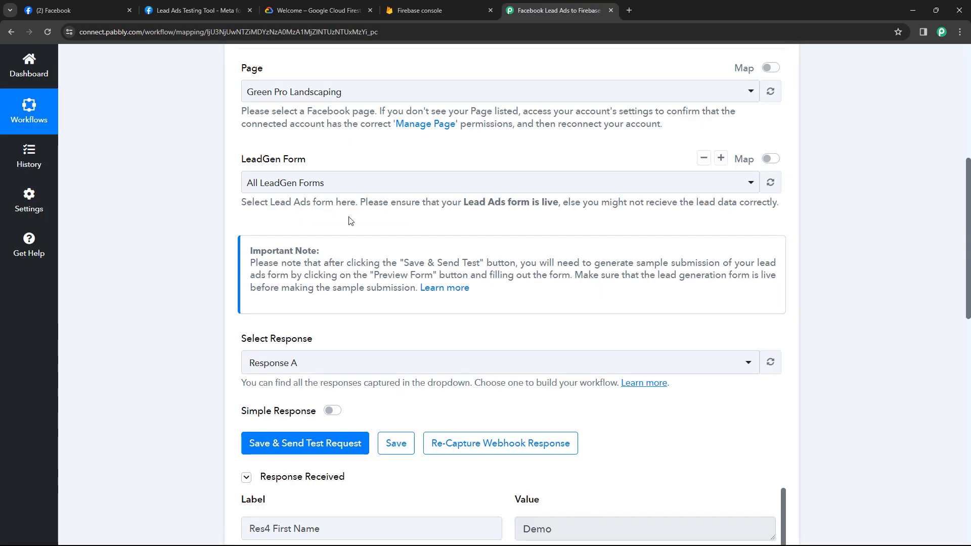
scroll(469, 231, "down", 4)
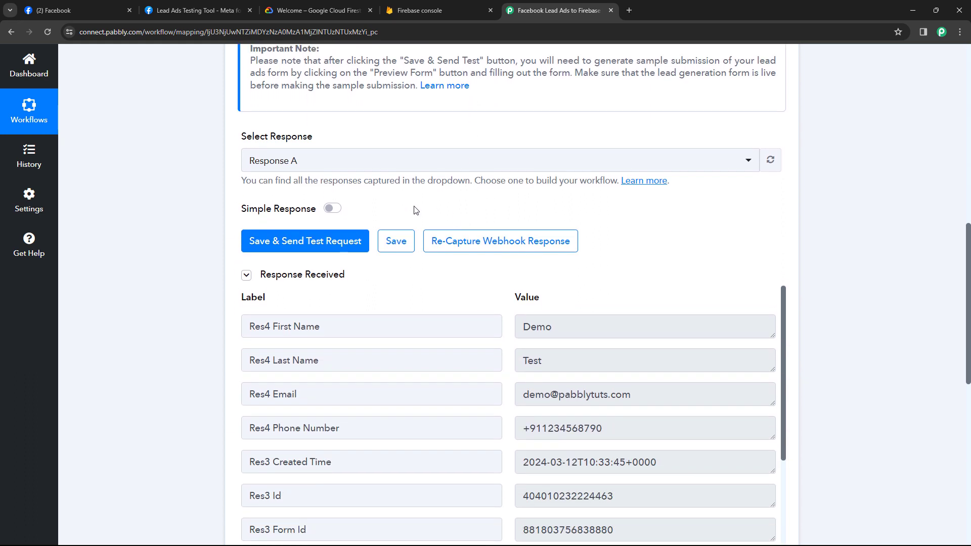
scroll(494, 266, "down", 2)
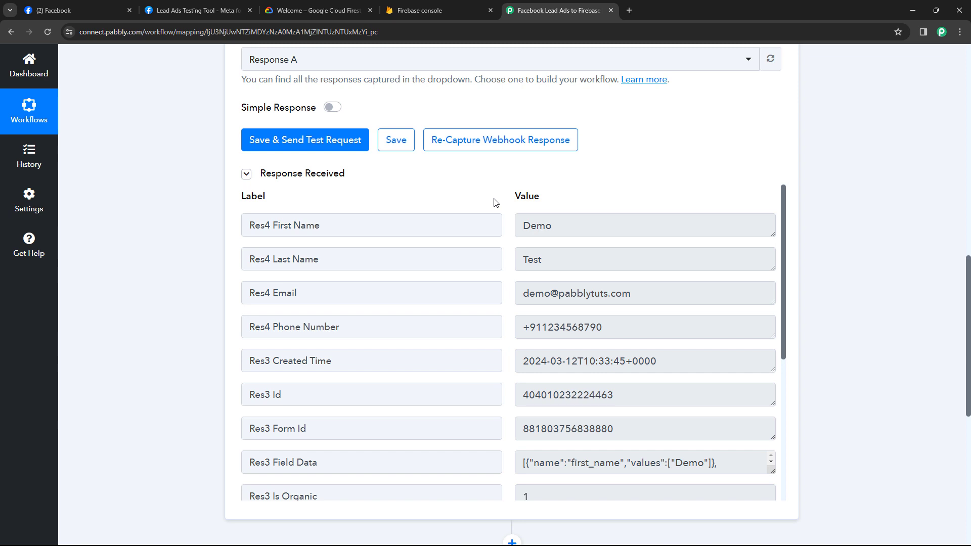
scroll(495, 202, "down", 1)
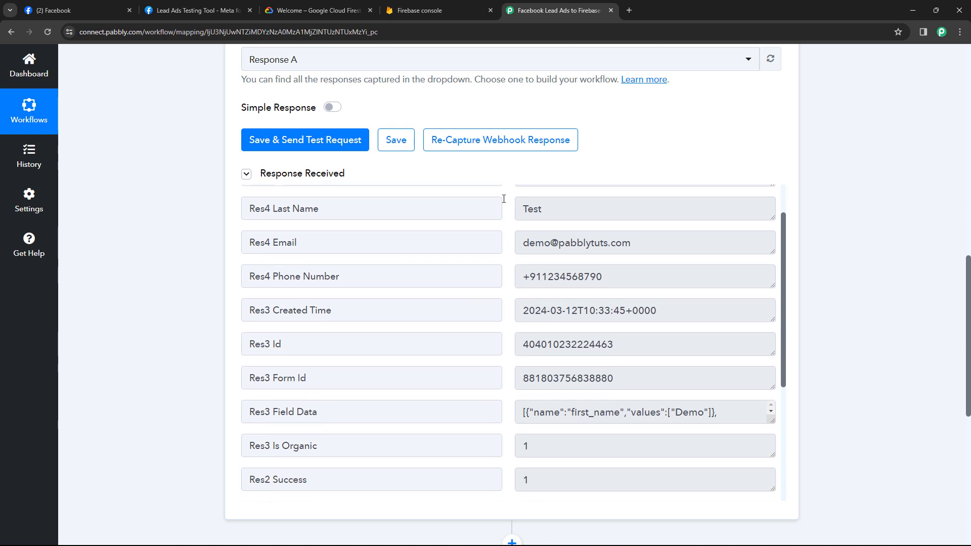
scroll(525, 212, "up", 1)
left_click_drag(524, 225, 514, 266)
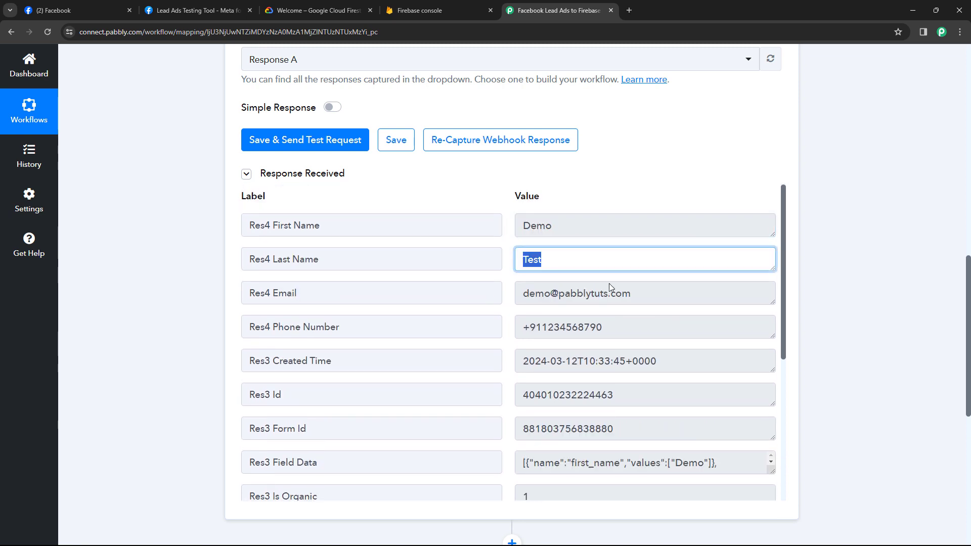
left_click_drag(650, 294, 506, 302)
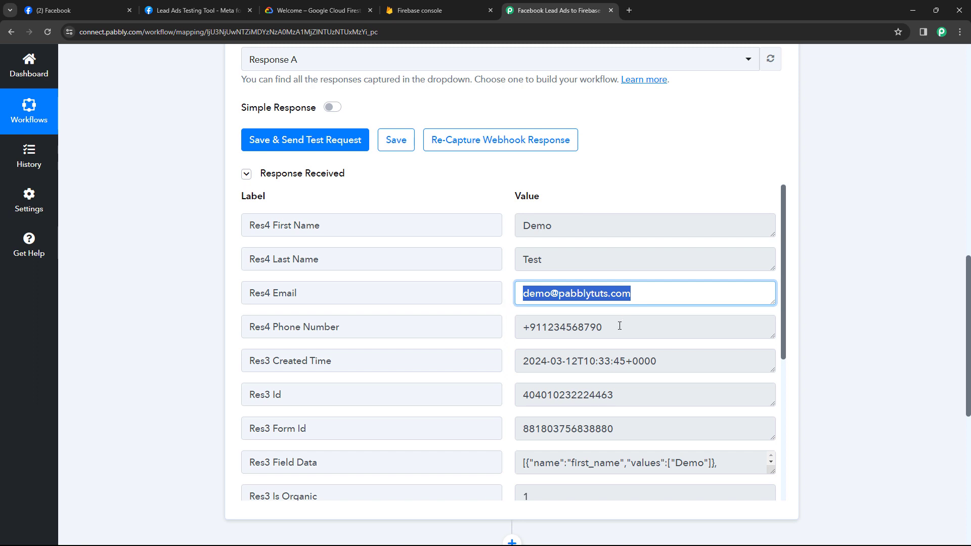
left_click_drag(619, 326, 505, 326)
left_click(511, 298)
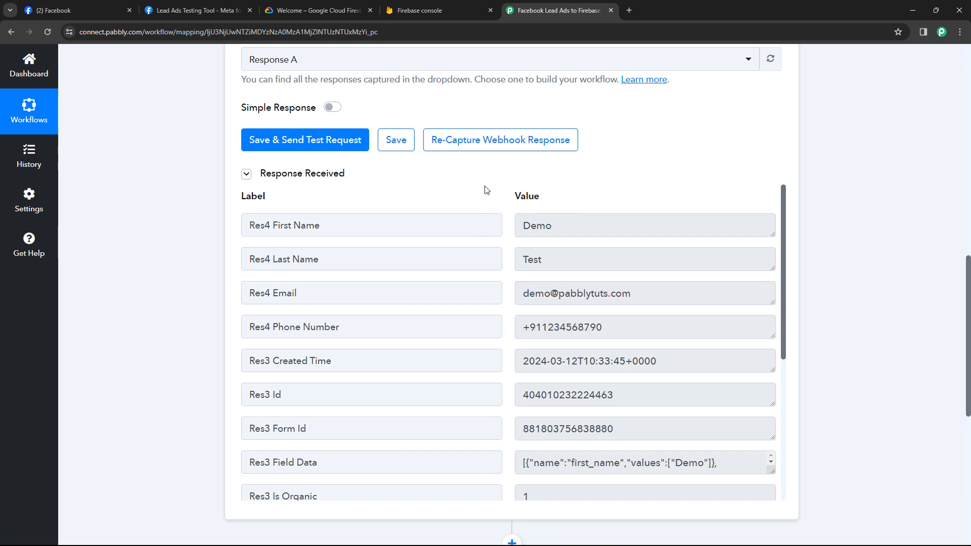
scroll(494, 191, "down", 1)
scroll(498, 191, "up", 1)
scroll(502, 158, "down", 2)
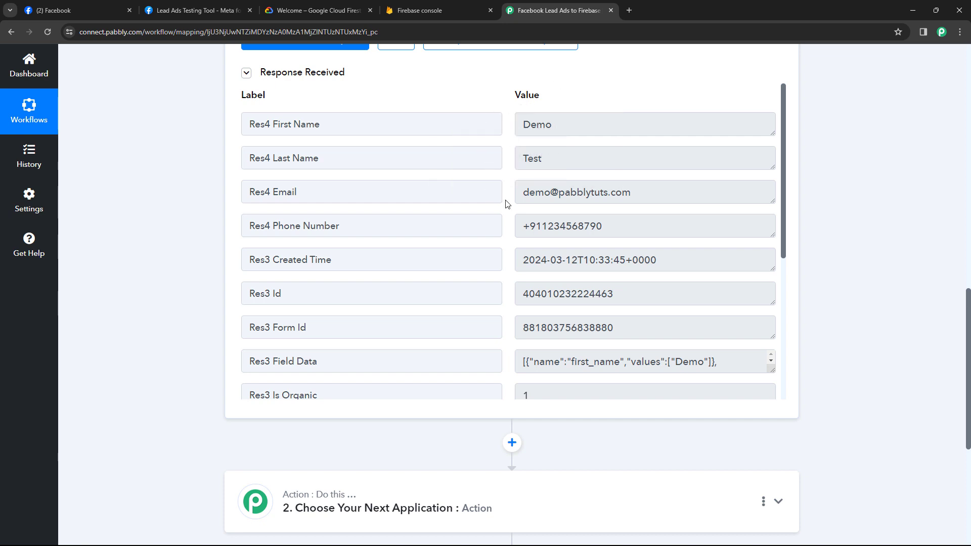
scroll(202, 275, "down", 5)
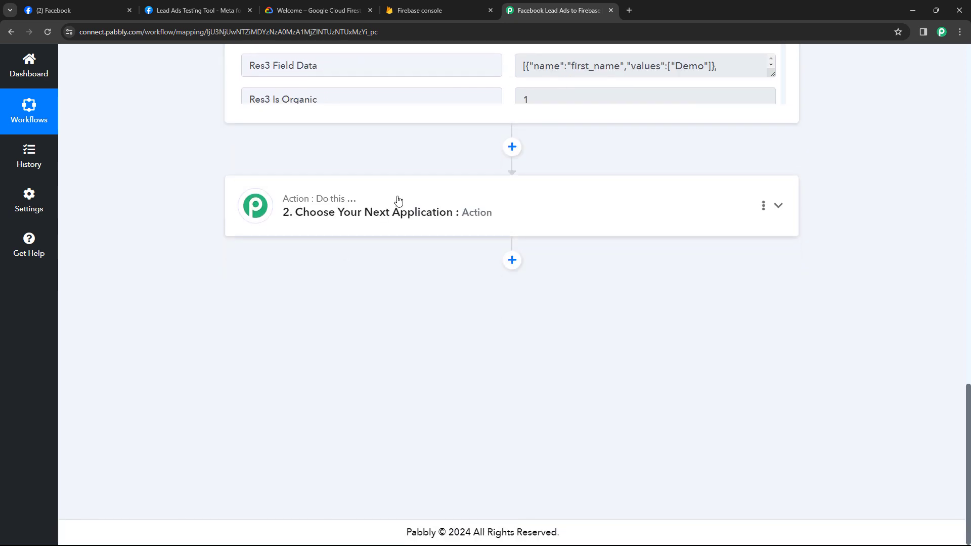
Set the action step to Firebase/Firestore with the Create Document event
left_click(398, 201)
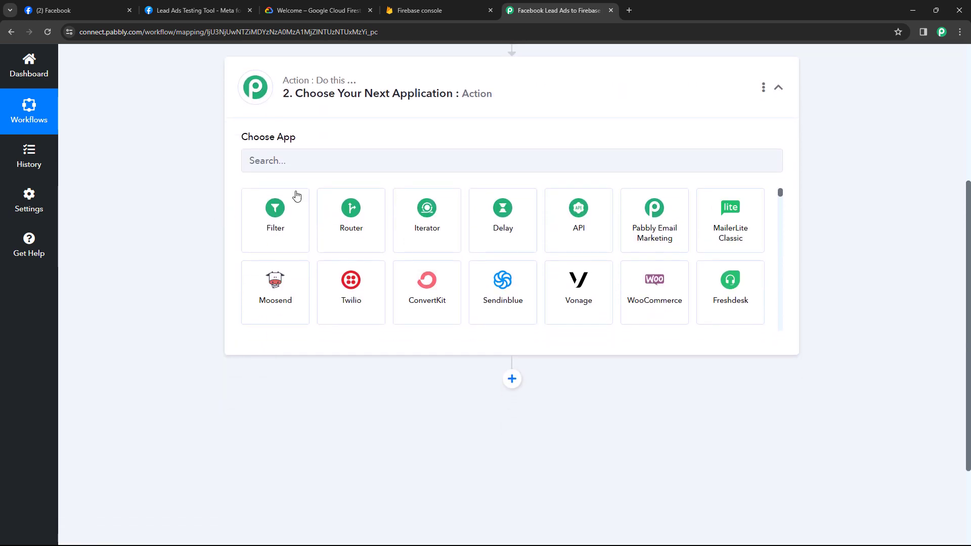
left_click(297, 165)
type("Fir")
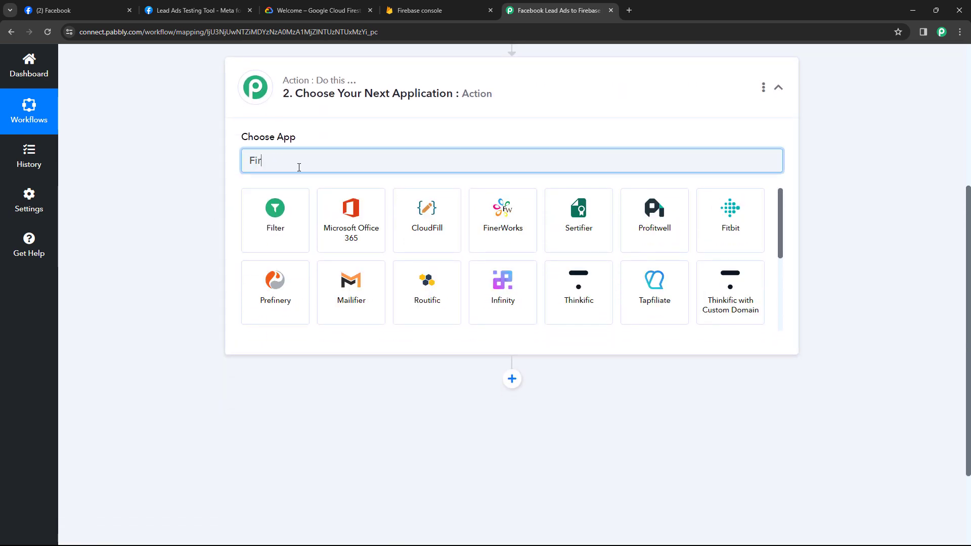
type("e")
left_click(283, 210)
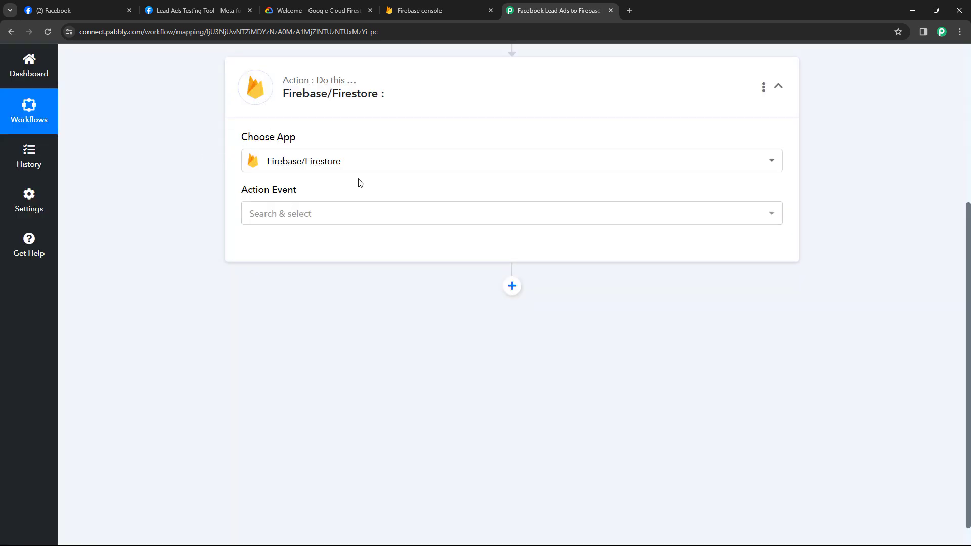
left_click(324, 215)
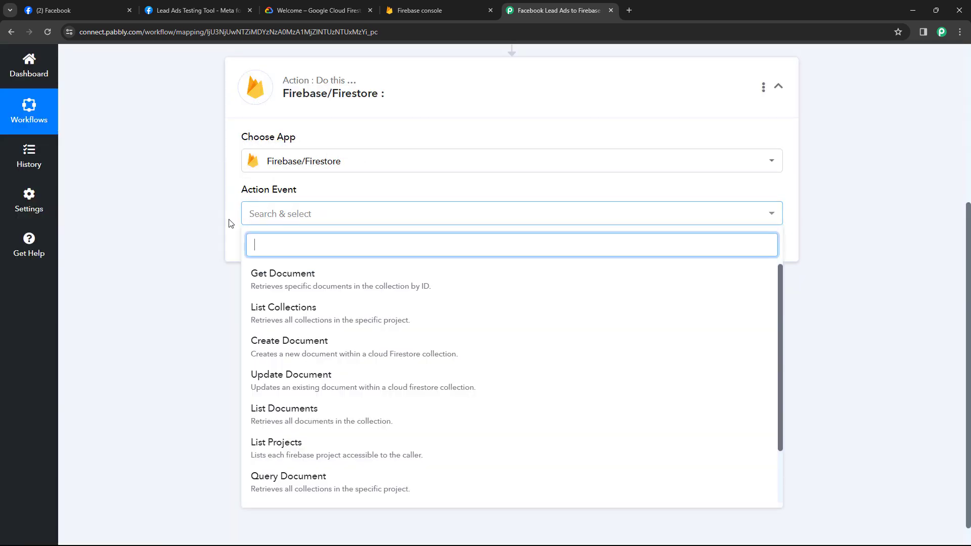
scroll(326, 307, "down", 1)
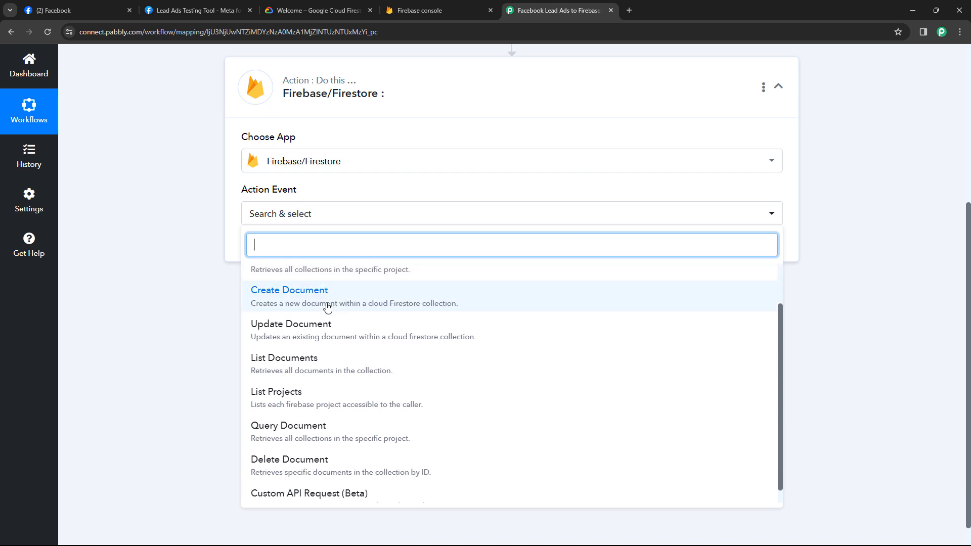
left_click(318, 301)
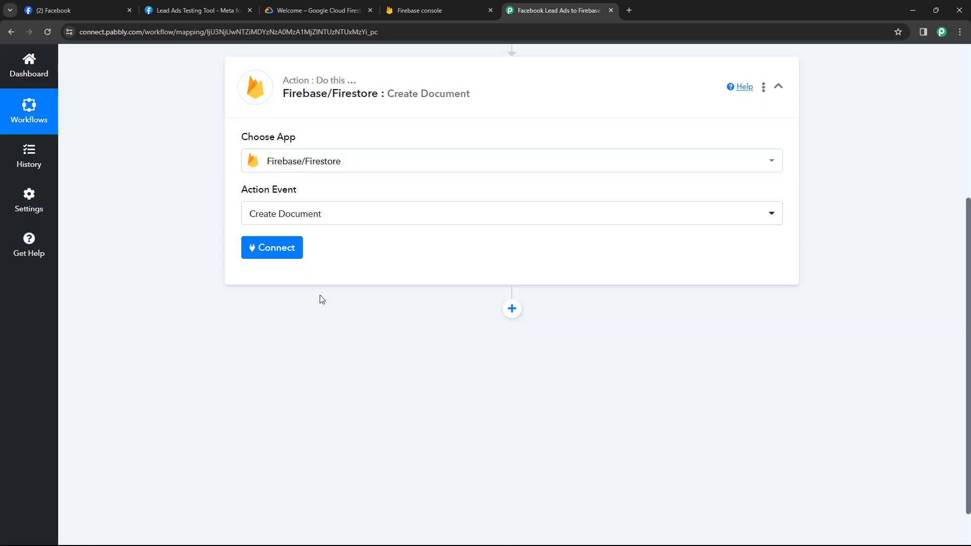
Start a new Firestore connection and open the Client ID help guide
left_click(275, 253)
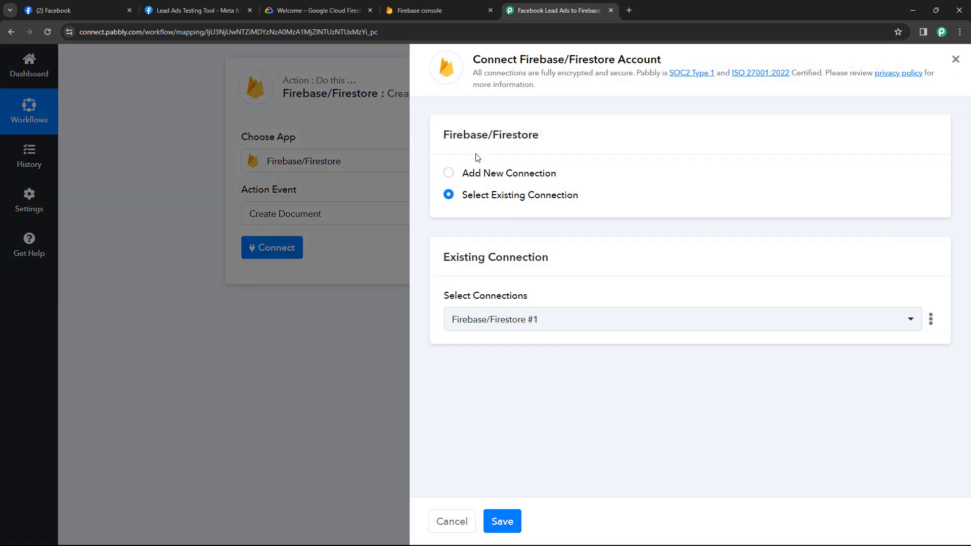
left_click(449, 173)
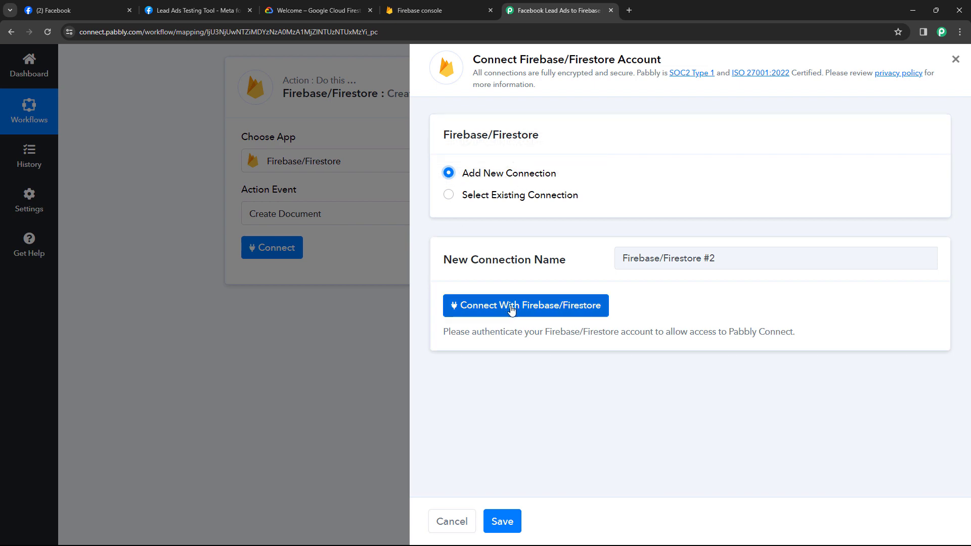
left_click(511, 309)
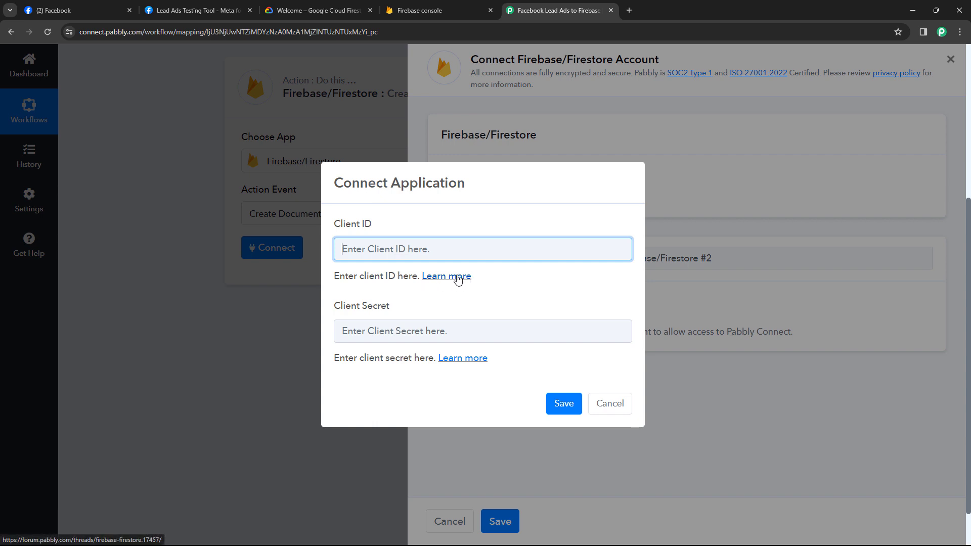
left_click(456, 279)
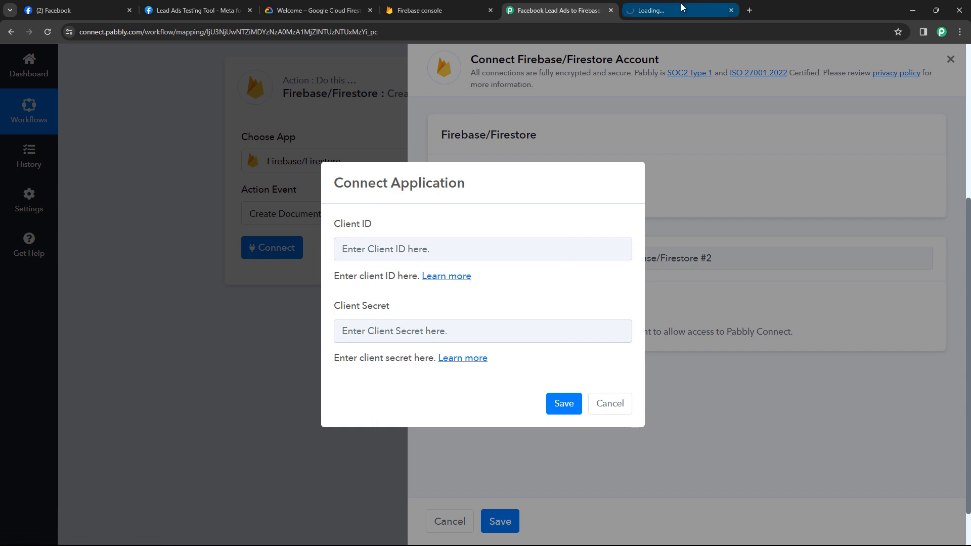
Accept the forum cookie notice, read the Obtain Client ID steps, and return to the Pabbly workflow
left_click(661, 5)
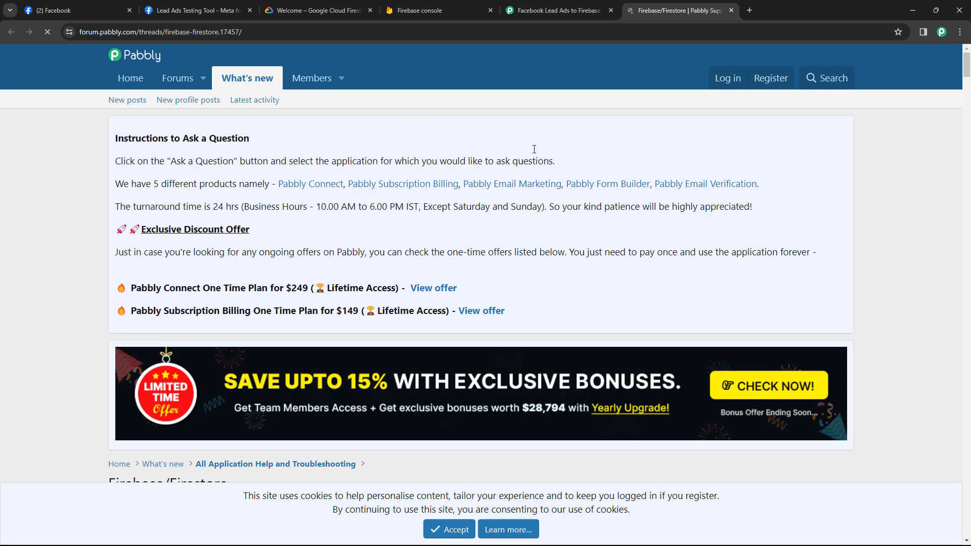
scroll(532, 167, "down", 5)
scroll(517, 219, "down", 4)
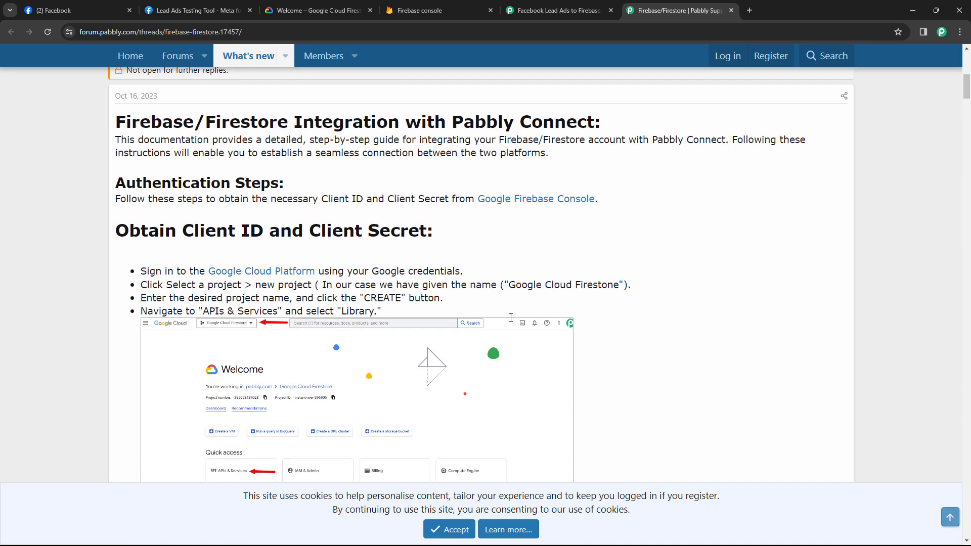
left_click(450, 529)
scroll(606, 248, "down", 1)
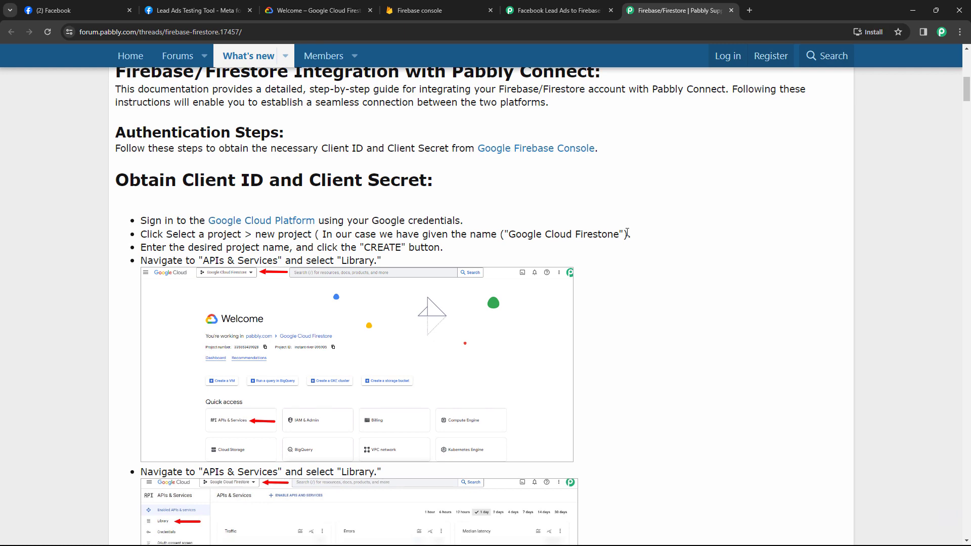
scroll(628, 230, "down", 1)
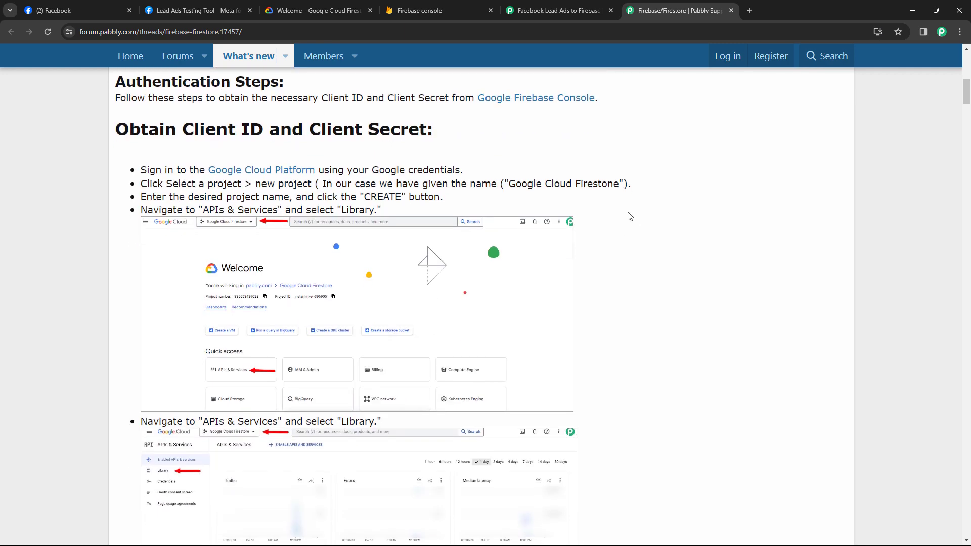
scroll(630, 217, "down", 2)
scroll(630, 216, "down", 2)
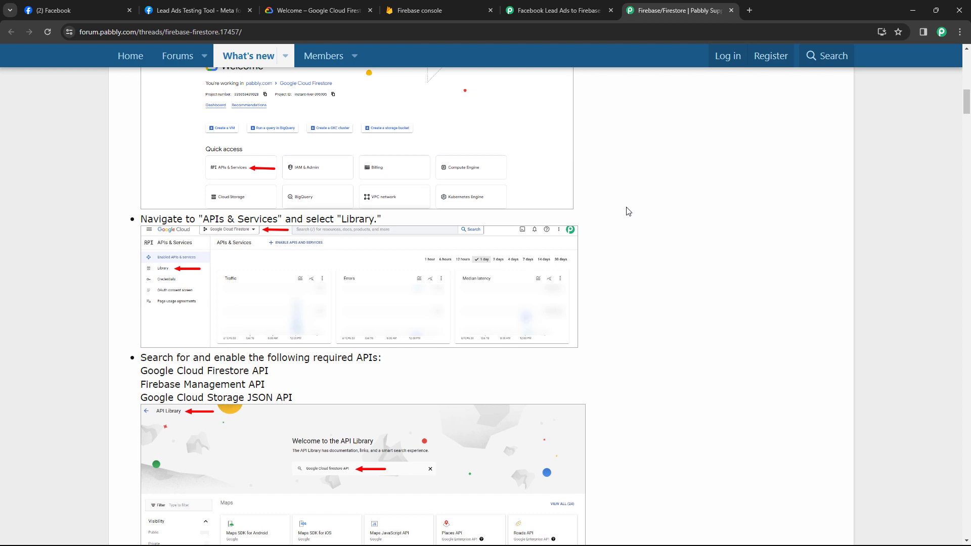
scroll(627, 210, "up", 4)
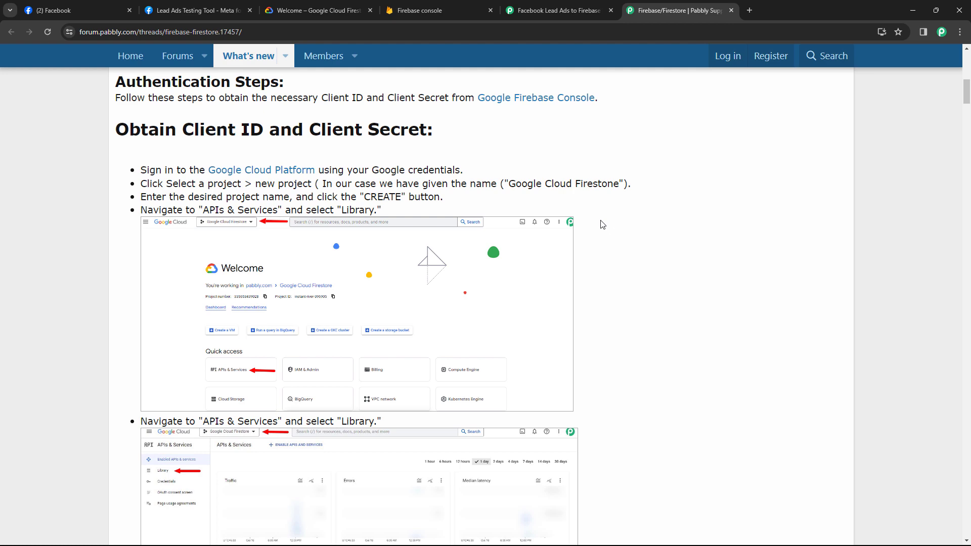
scroll(603, 186, "down", 10)
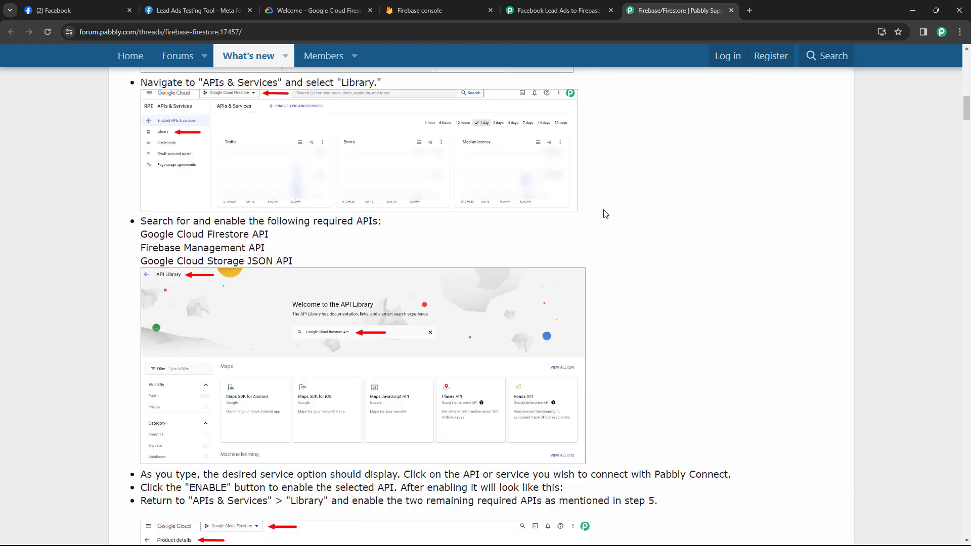
scroll(606, 214, "up", 1)
scroll(607, 215, "down", 1)
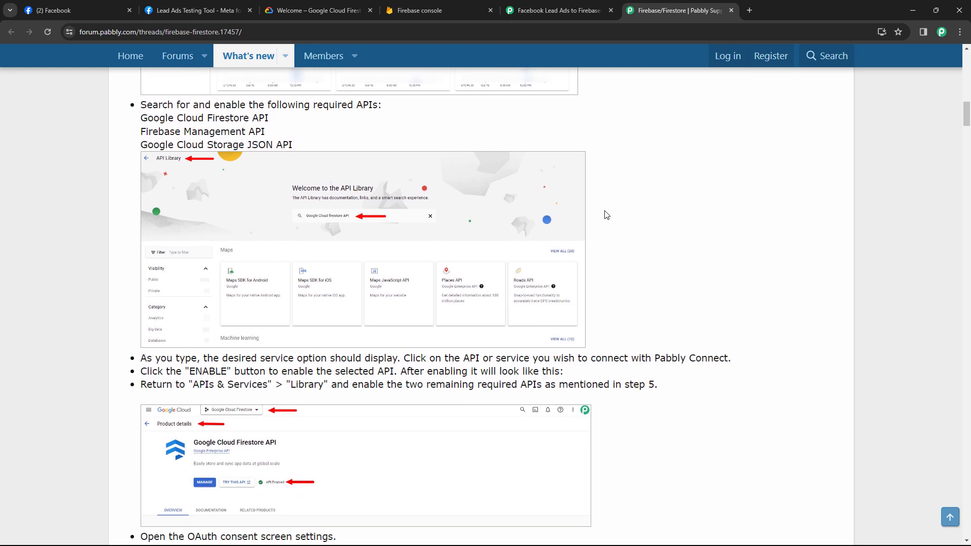
scroll(607, 215, "down", 1)
left_click(559, 10)
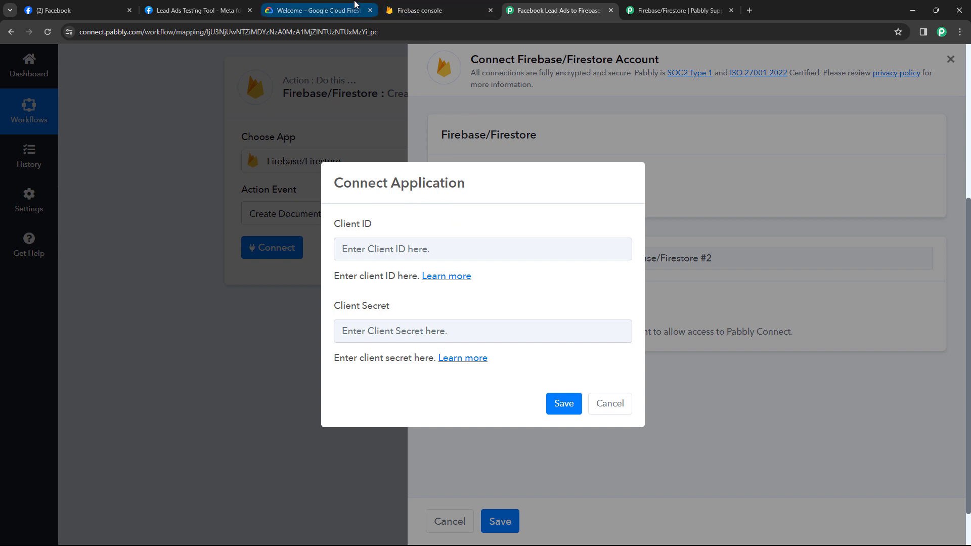
Open the Google Cloud Firestore project's API Library and search for 'Fir'
left_click(348, 8)
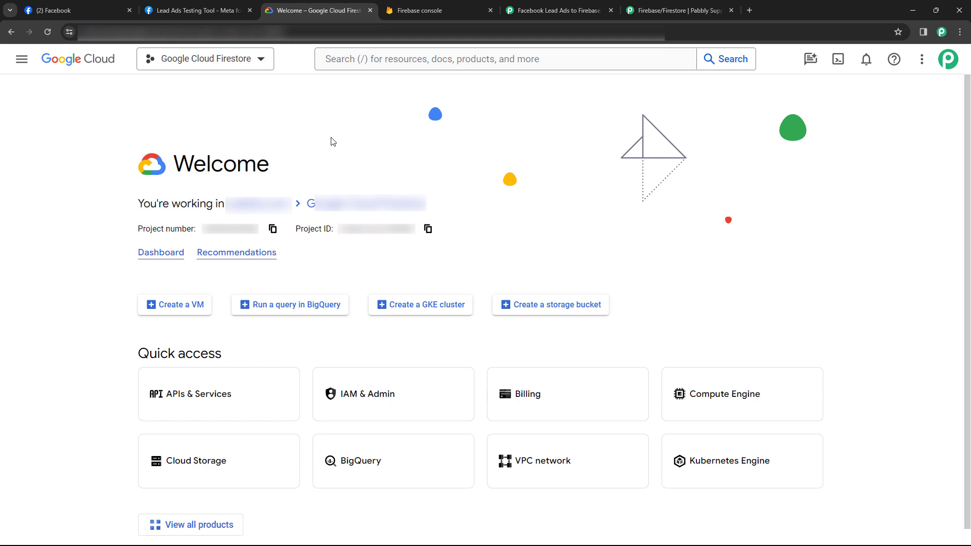
left_click(189, 403)
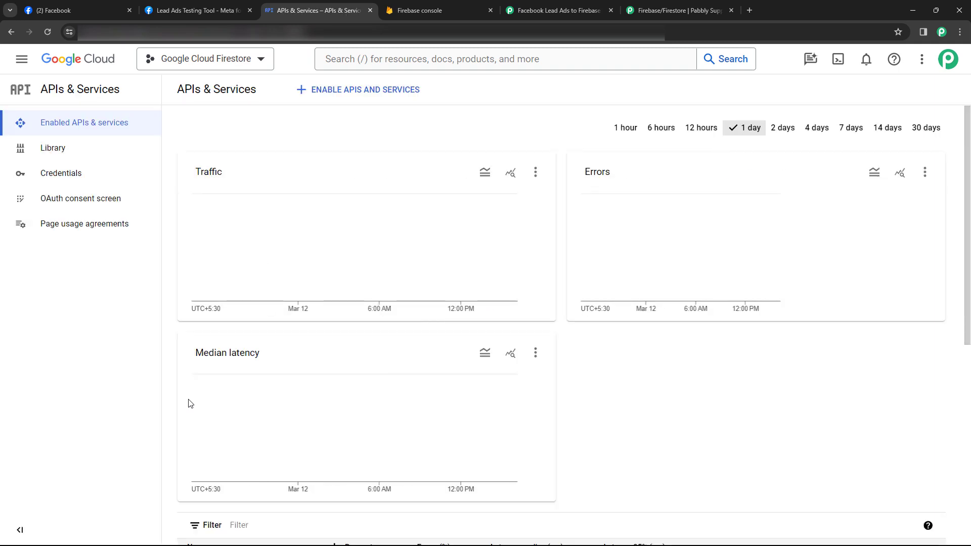
left_click(61, 152)
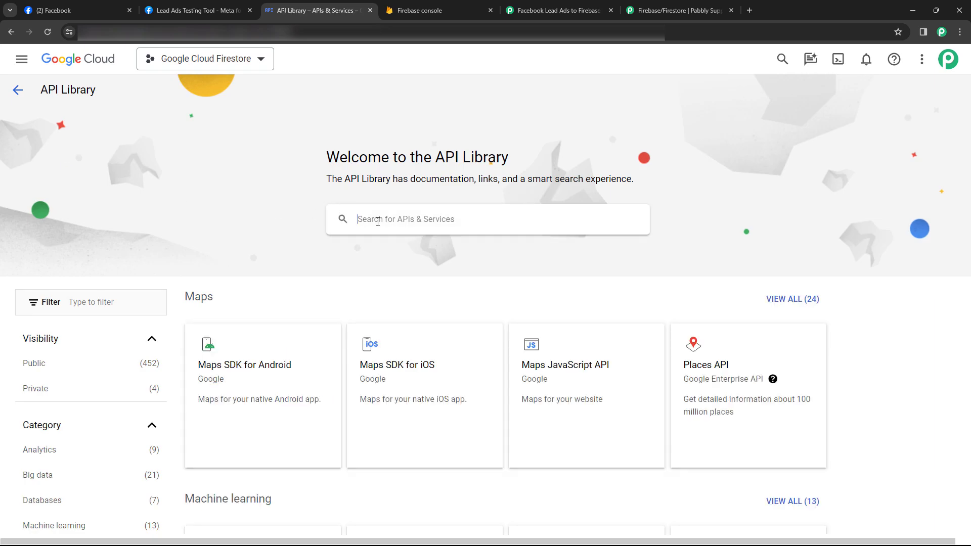
left_click(377, 221)
type("Firebase API")
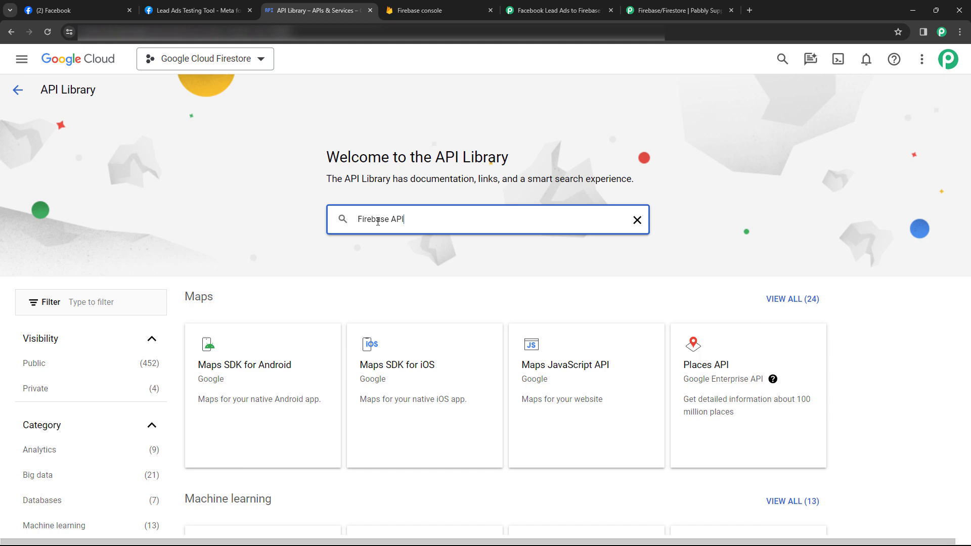
key("Return")
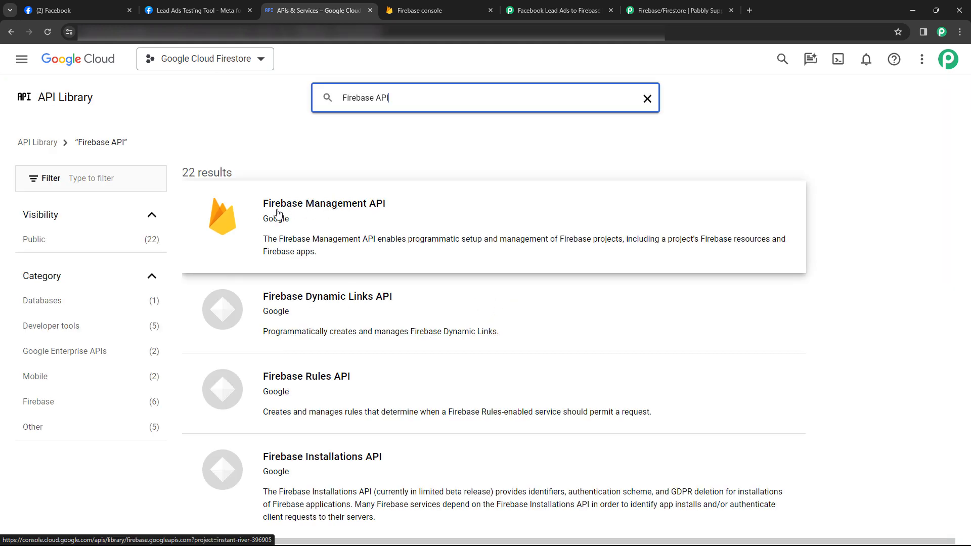
Check the Firebase Management API details, then navigate back to the APIs & Services dashboard
left_click(321, 209)
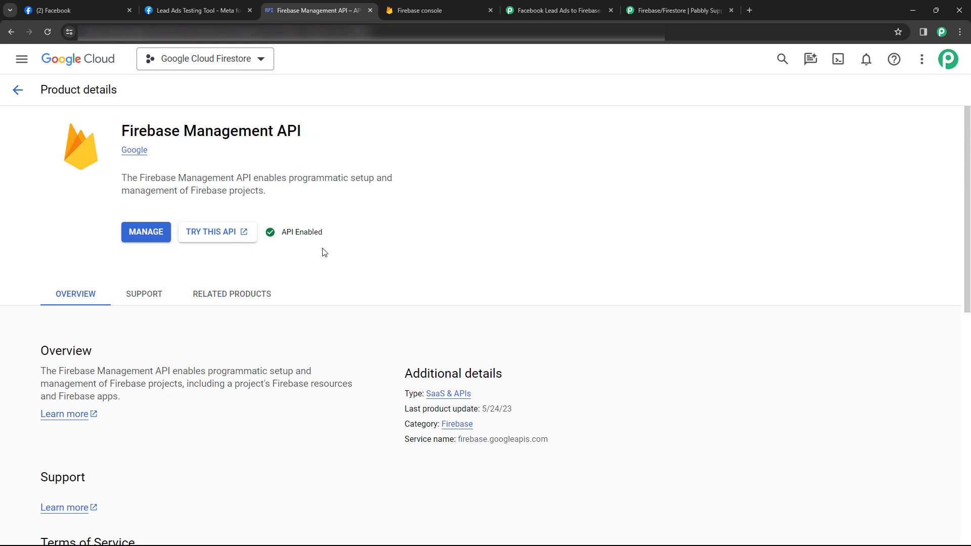
left_click(17, 91)
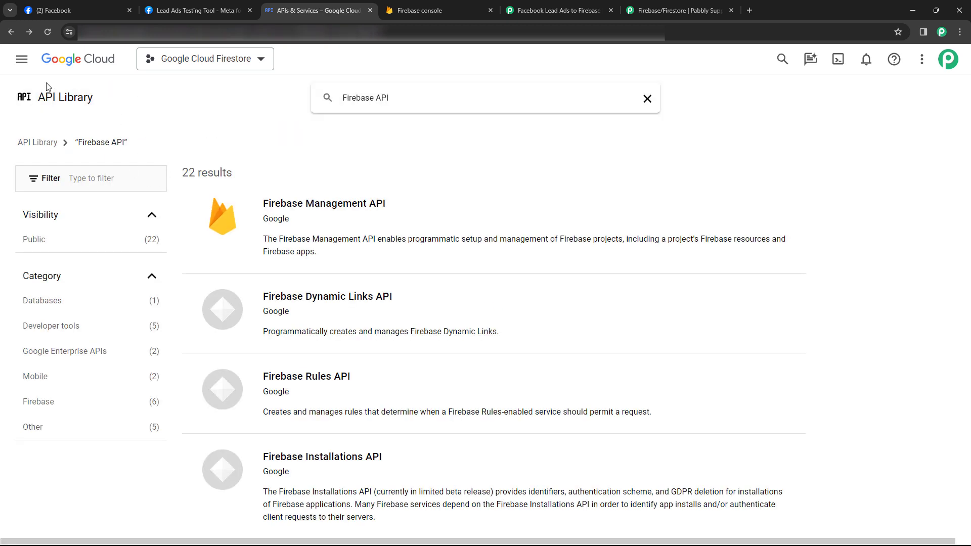
left_click(11, 31)
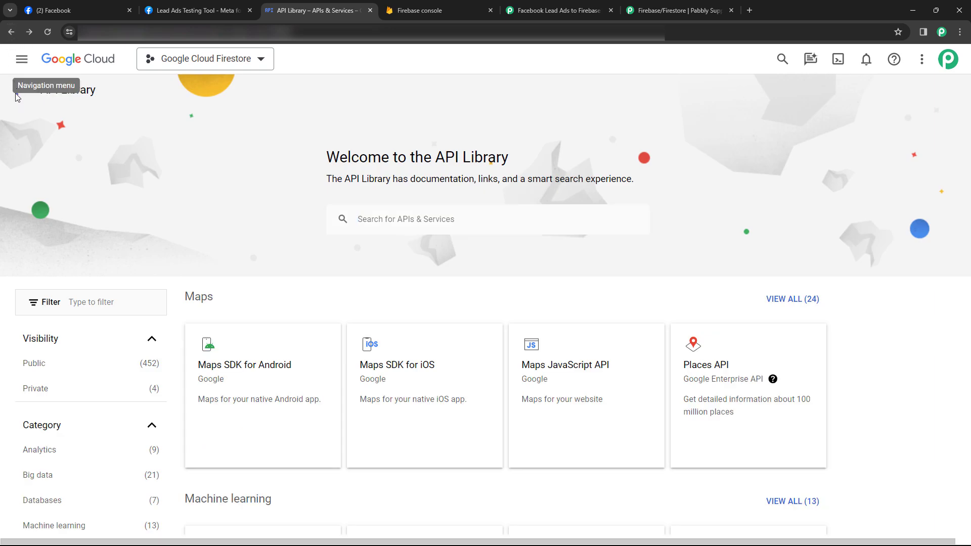
left_click(19, 90)
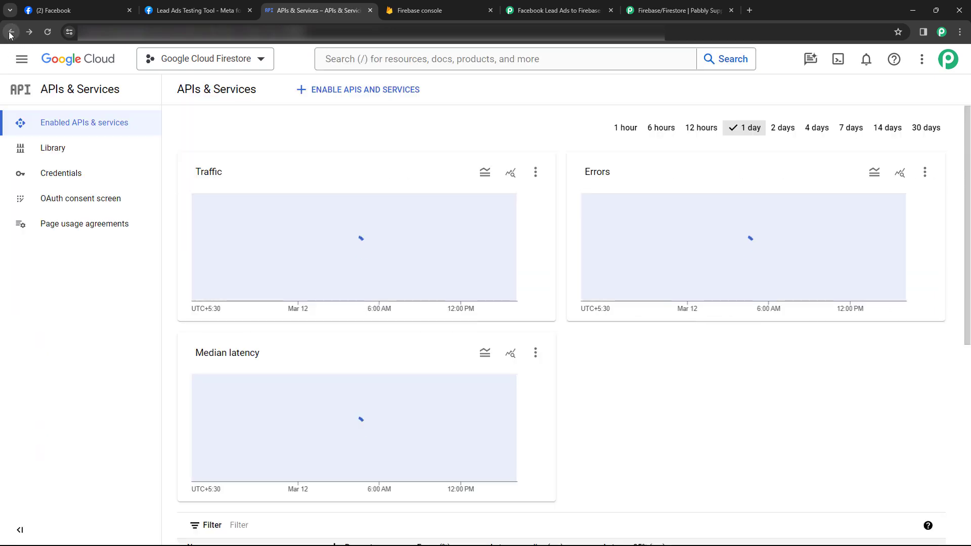
View the OAuth consent screen, check the Pabbly guide, then go to the Credentials page
left_click(79, 202)
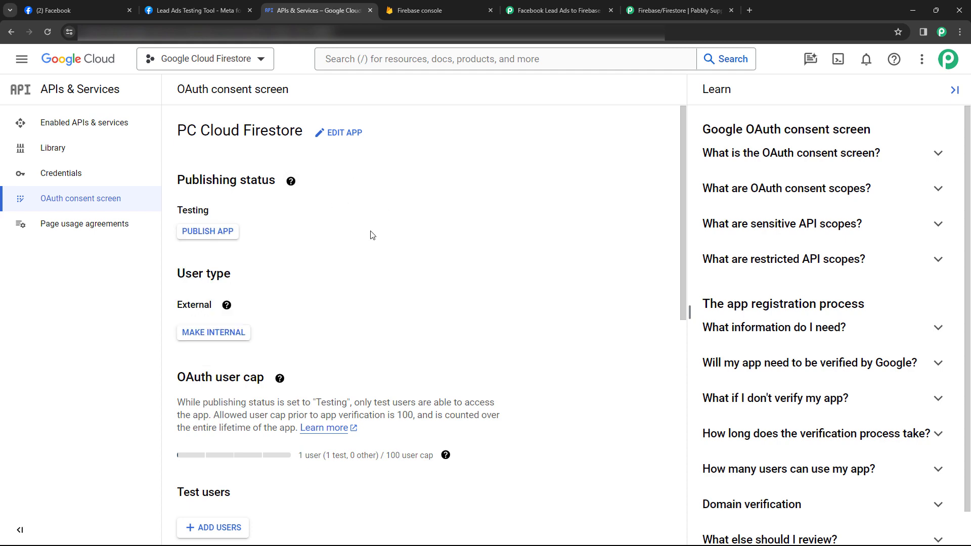
left_click(650, 5)
scroll(634, 226, "down", 10)
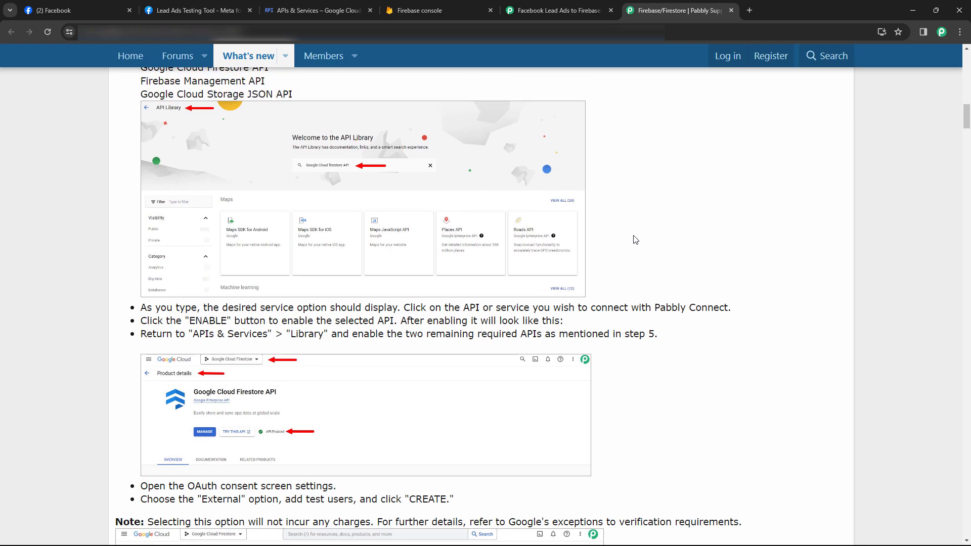
scroll(649, 294, "down", 5)
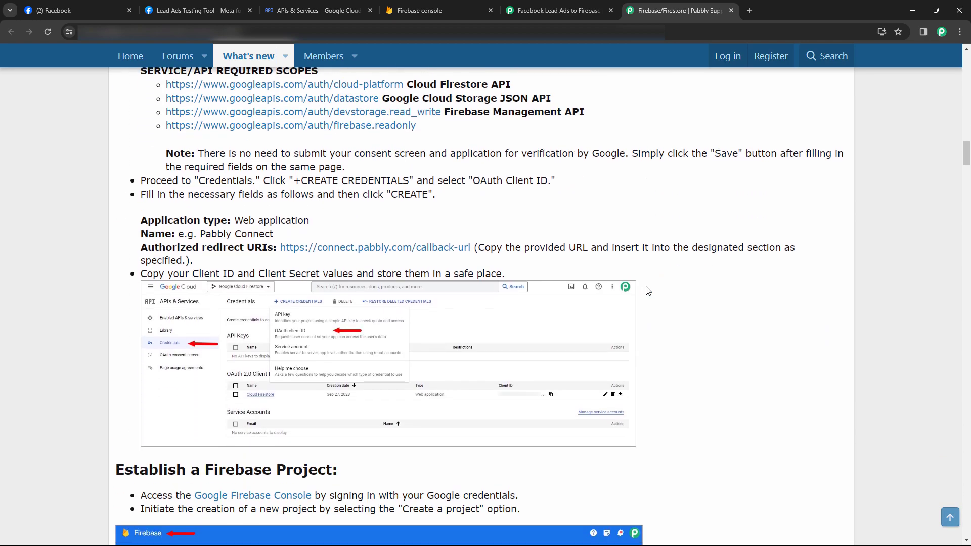
scroll(646, 282, "up", 6)
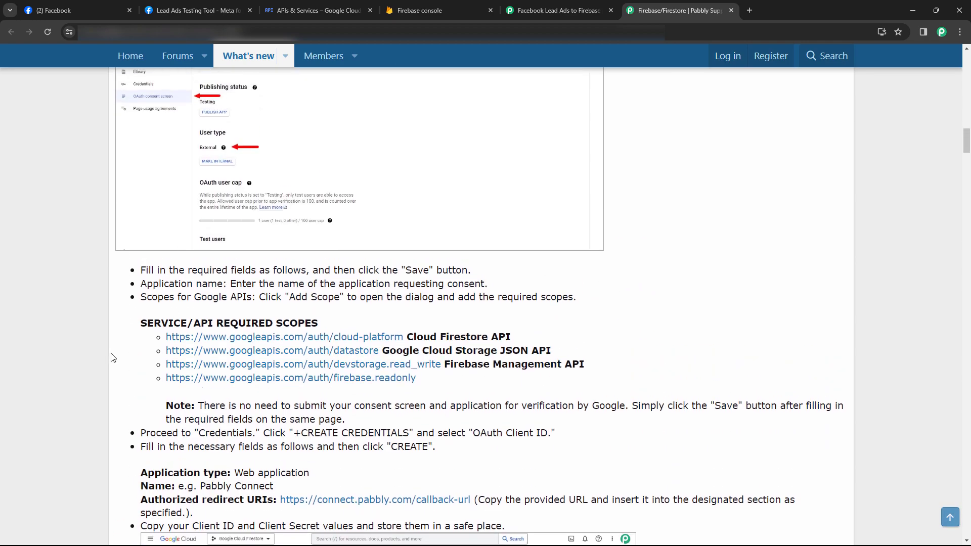
left_click(347, 5)
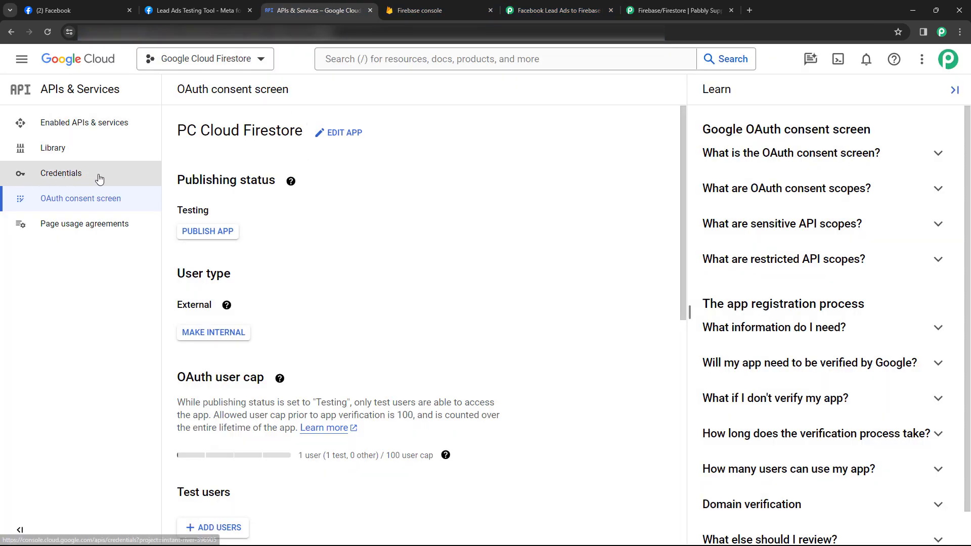
left_click(96, 174)
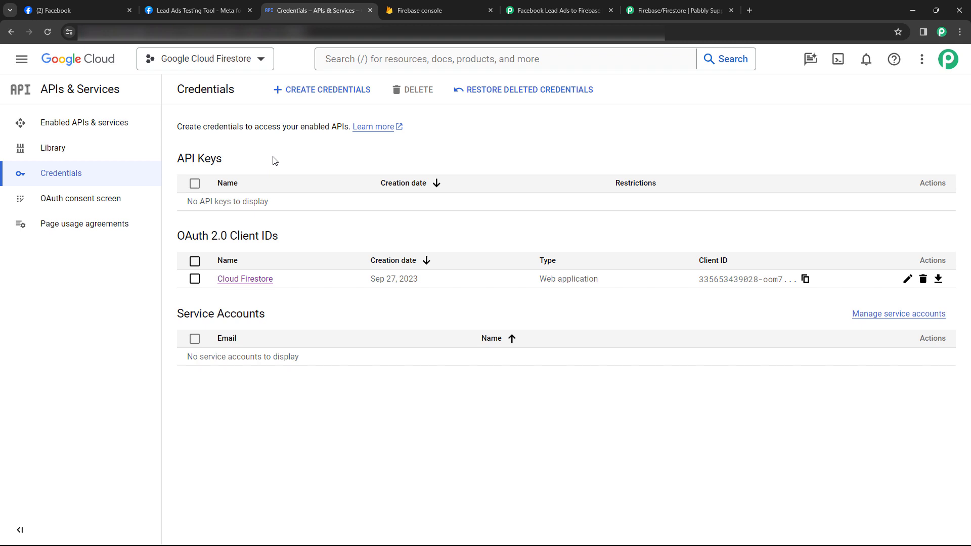
Begin an OAuth client ID of type Web application and name it 'Pabbly'
left_click(306, 97)
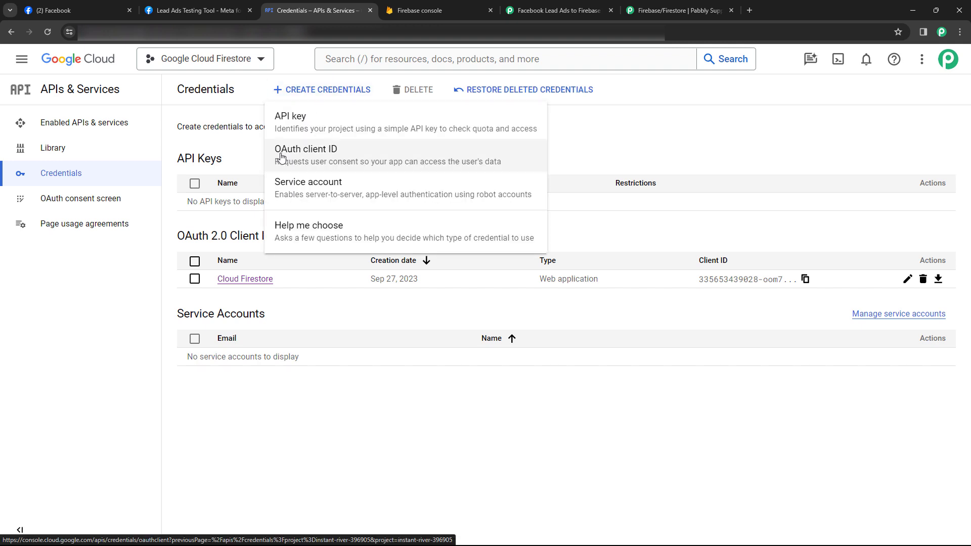
left_click(314, 159)
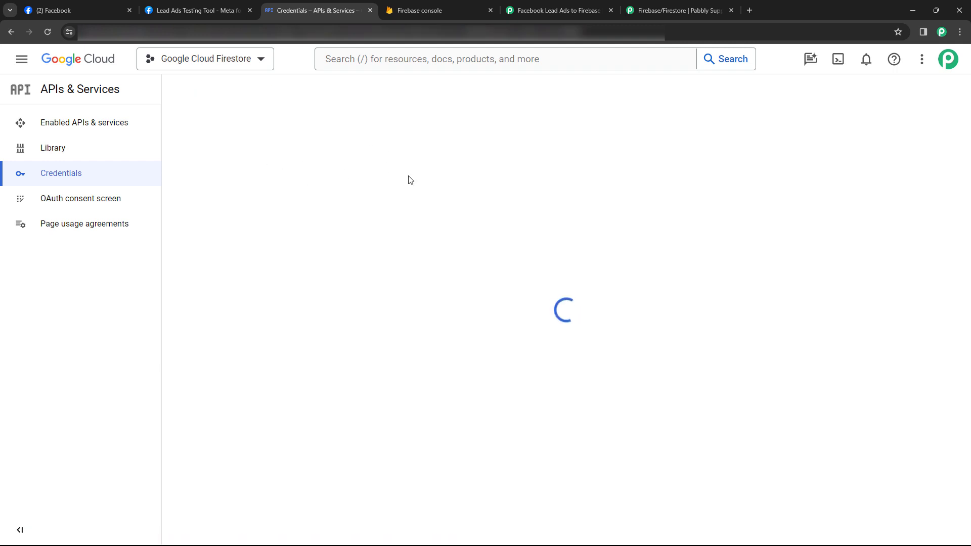
left_click(256, 184)
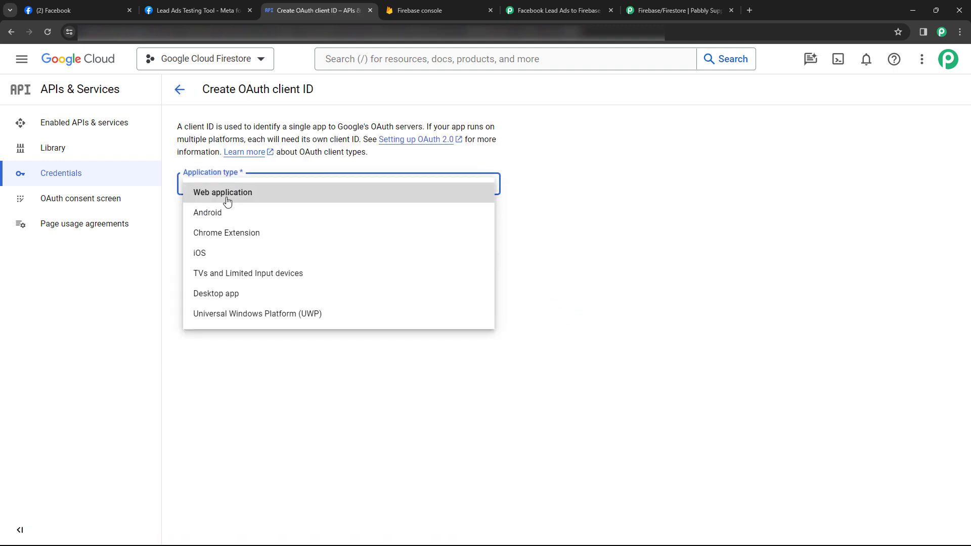
left_click(227, 199)
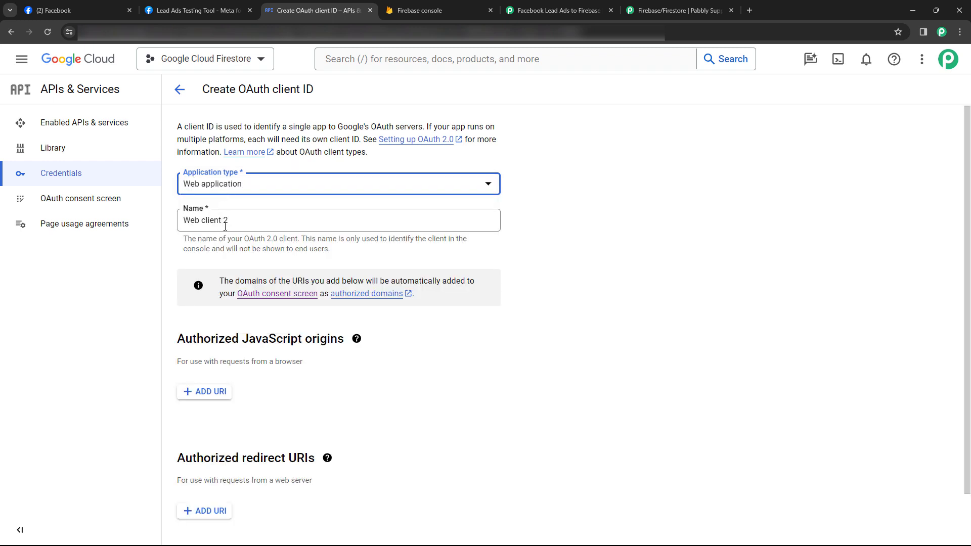
triple_click(226, 227)
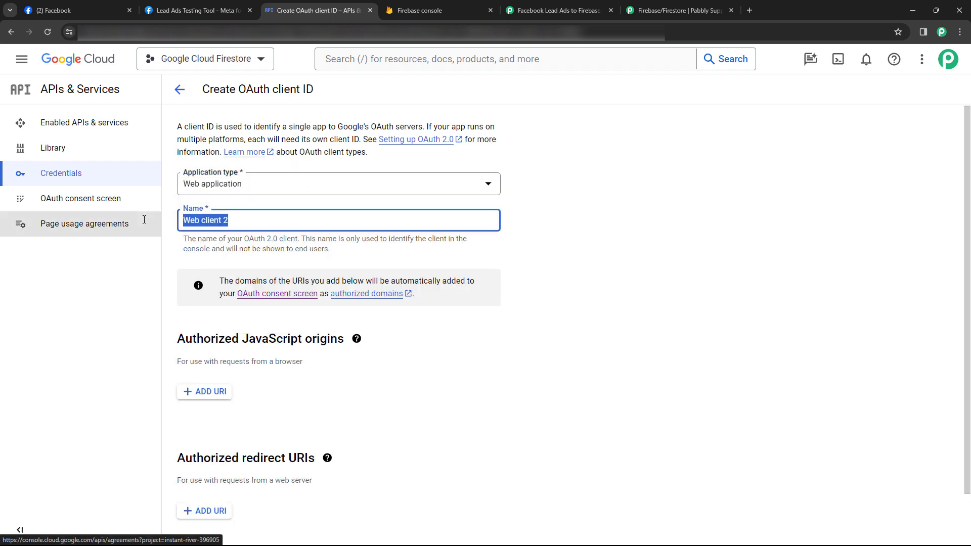
type("P")
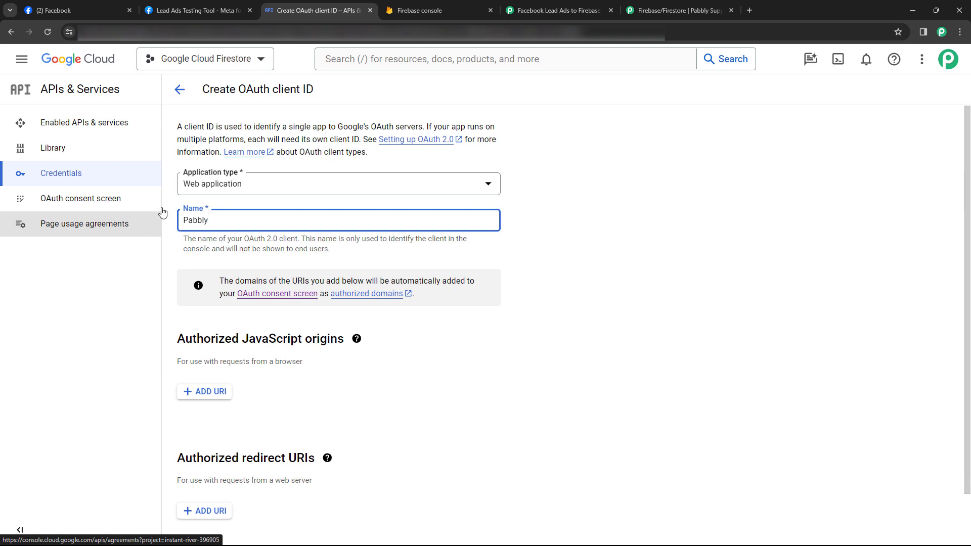
type("abbly")
scroll(260, 273, "down", 2)
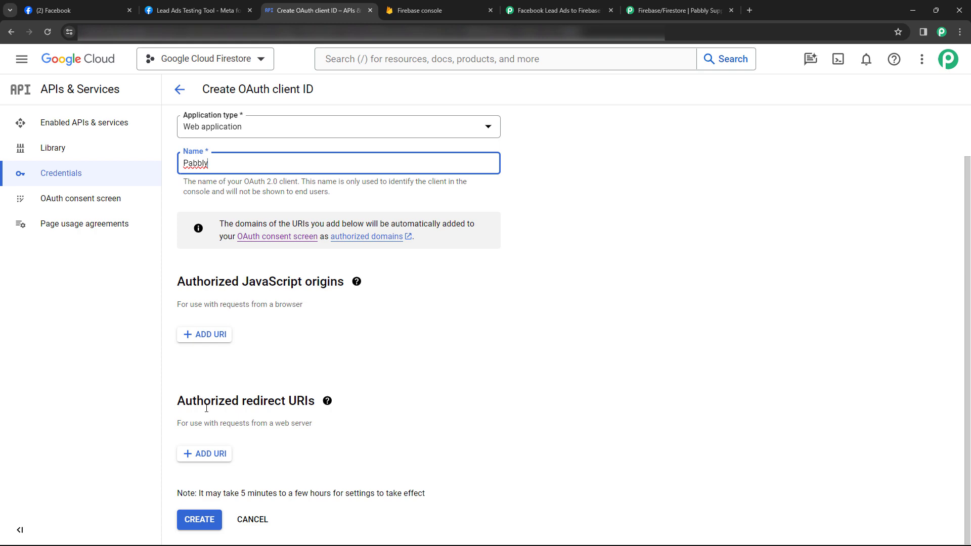
Copy the callback URL from the Pabbly Firestore setup guide
left_click(651, 10)
scroll(261, 322, "down", 3)
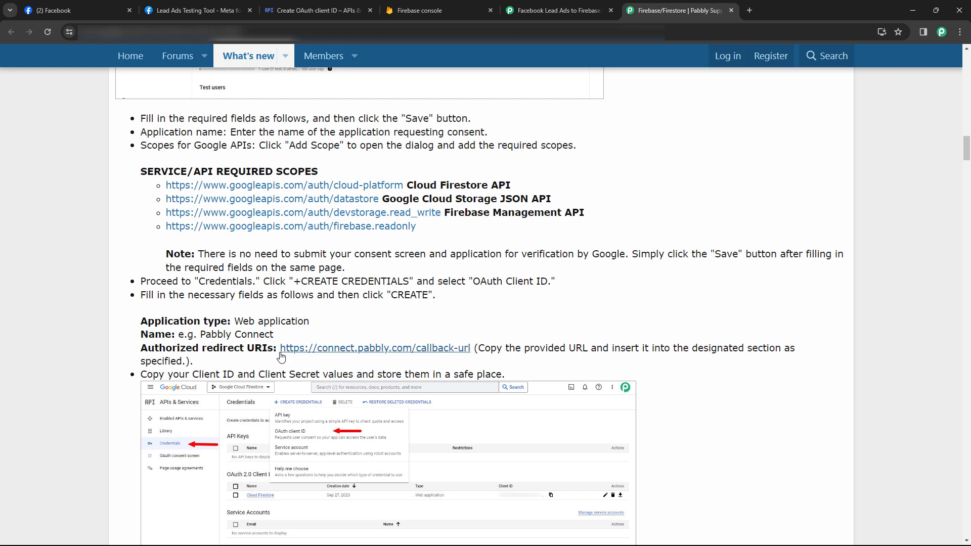
left_click_drag(277, 347, 470, 348)
right_click(470, 348)
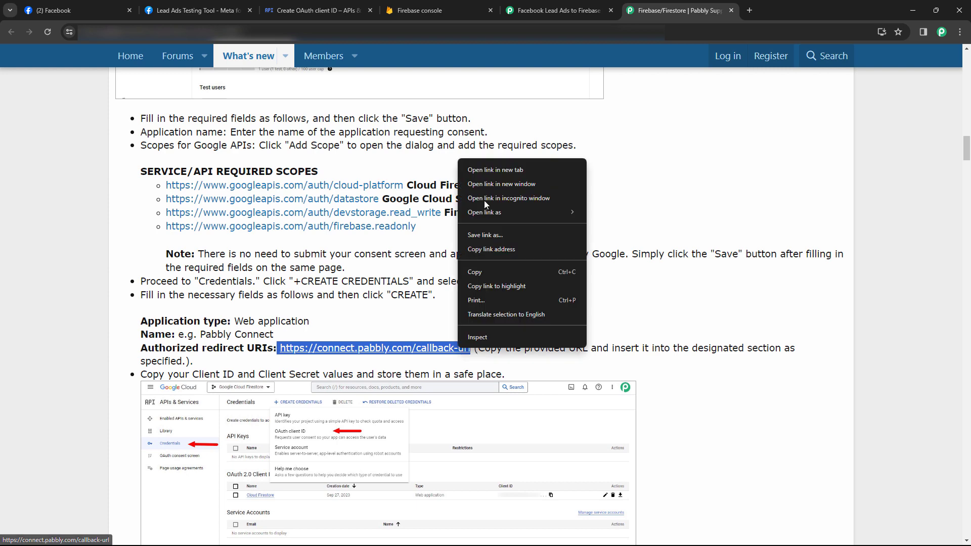
left_click(493, 272)
left_click(313, 10)
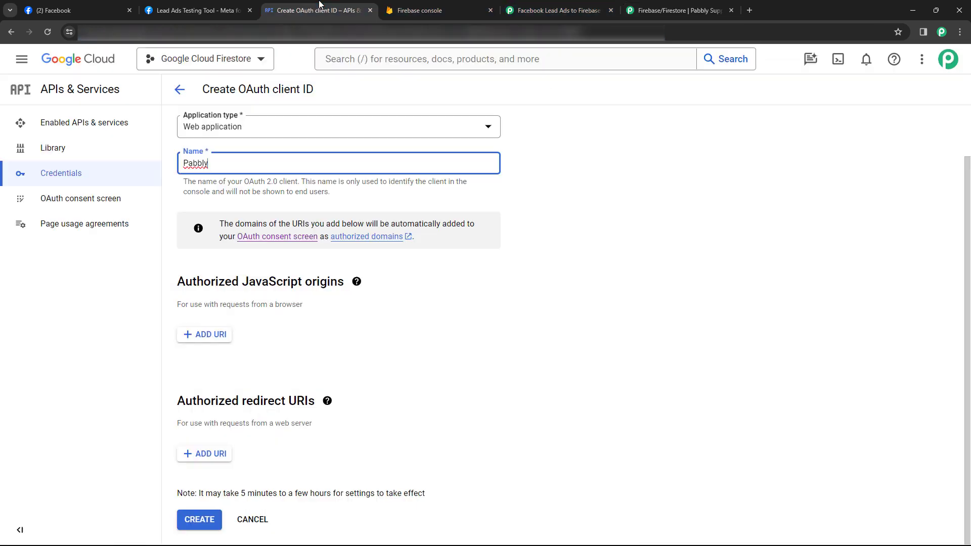
left_click(212, 454)
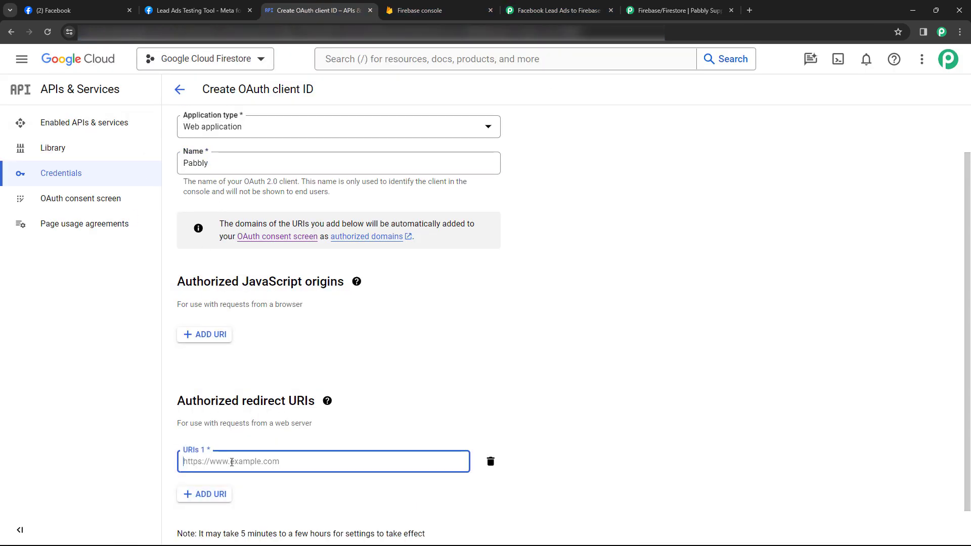
key("ctrl+v")
key("BackSpace")
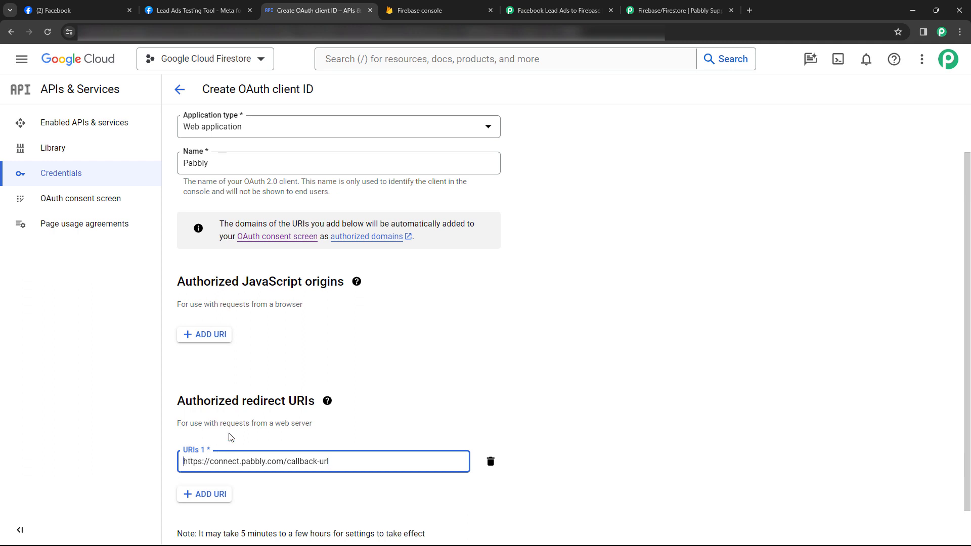
scroll(239, 427, "down", 1)
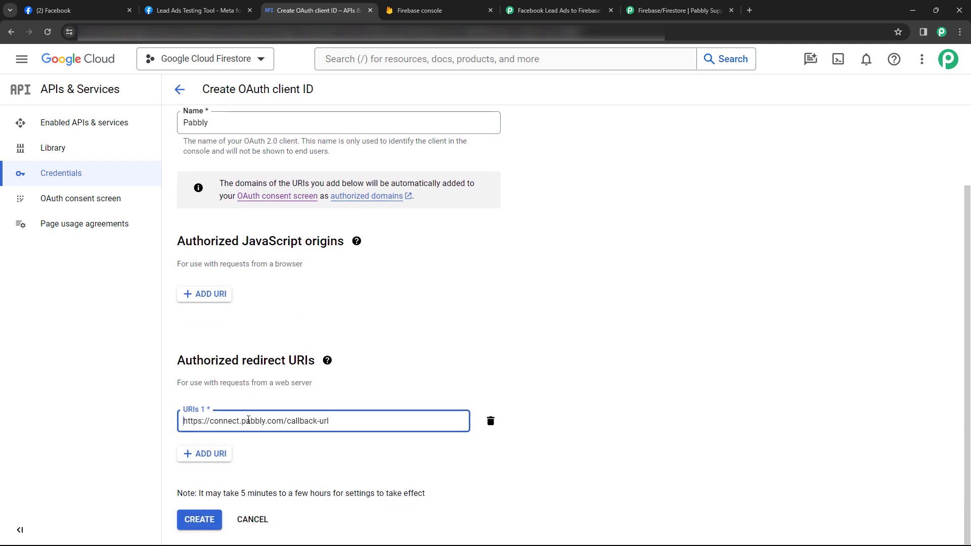
left_click(201, 521)
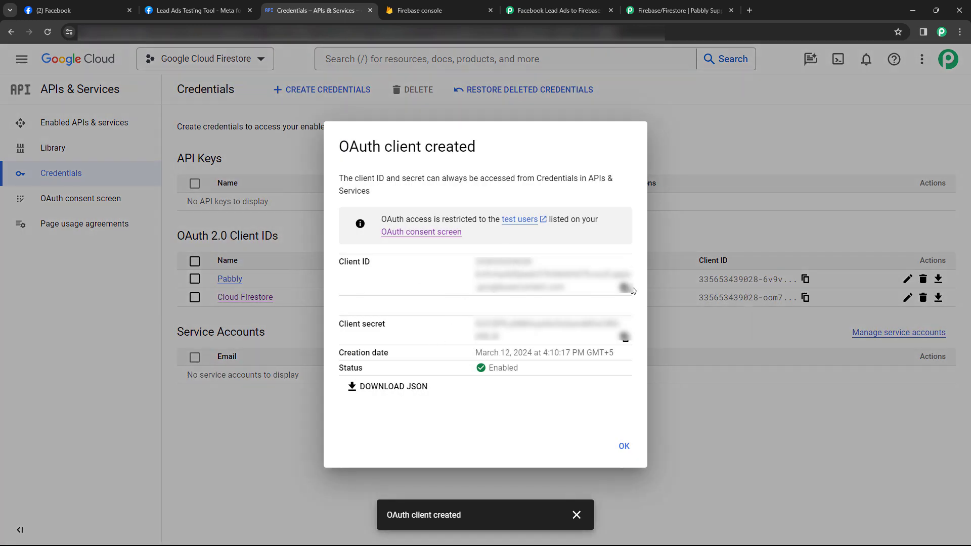
Paste the new client ID into Pabbly's Client ID field
left_click(556, 11)
right_click(401, 251)
left_click(436, 348)
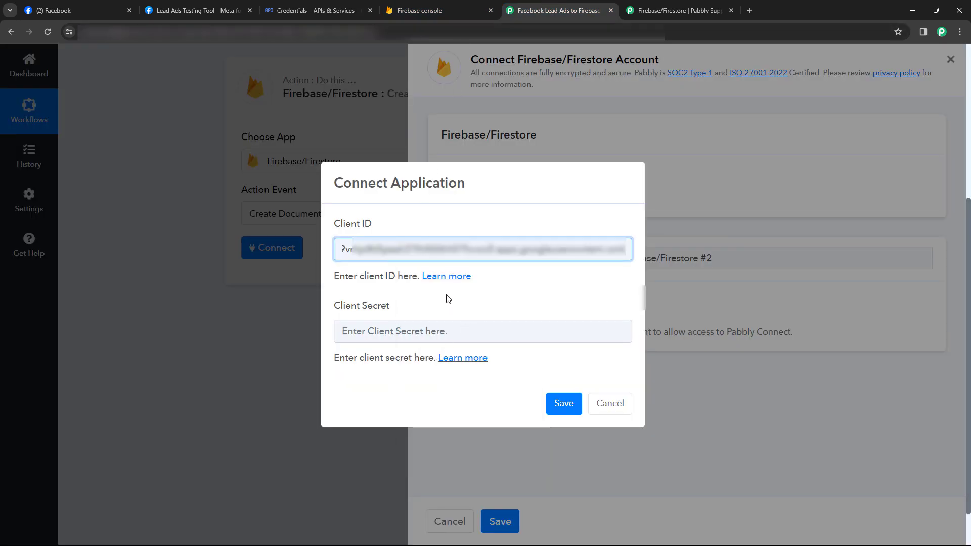
Copy the client secret from Google Cloud and paste it into Pabbly's Client Secret field
left_click(337, 6)
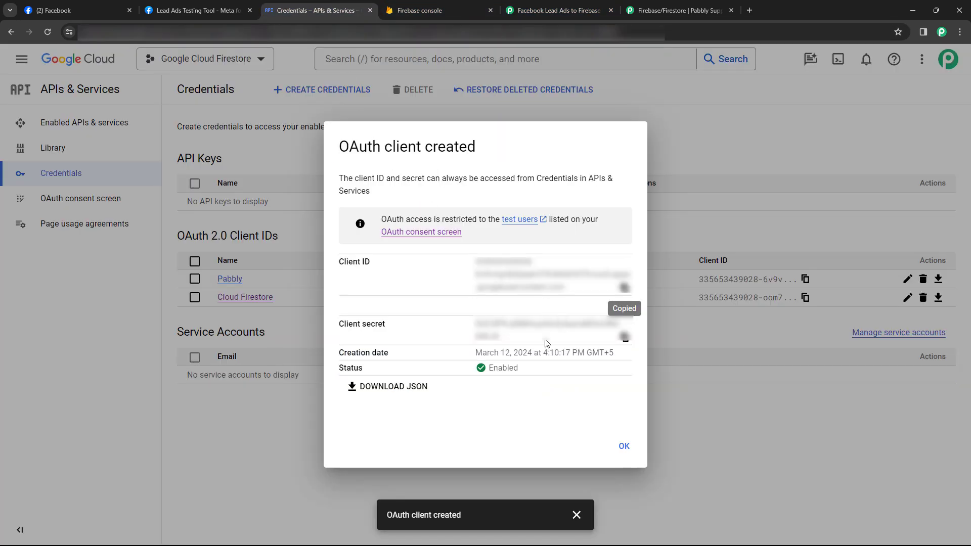
left_click_drag(499, 336, 478, 323)
right_click(478, 323)
left_click(503, 329)
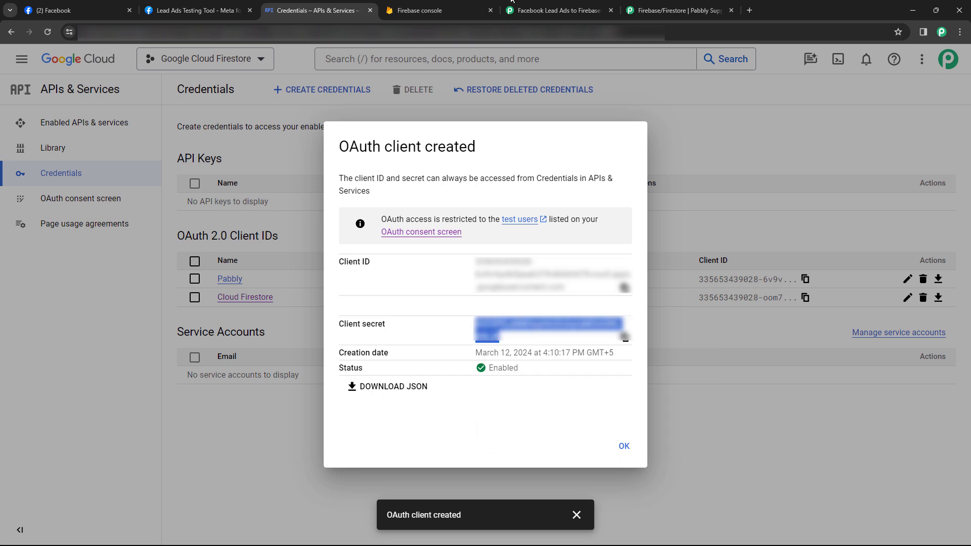
left_click(510, 6)
right_click(413, 334)
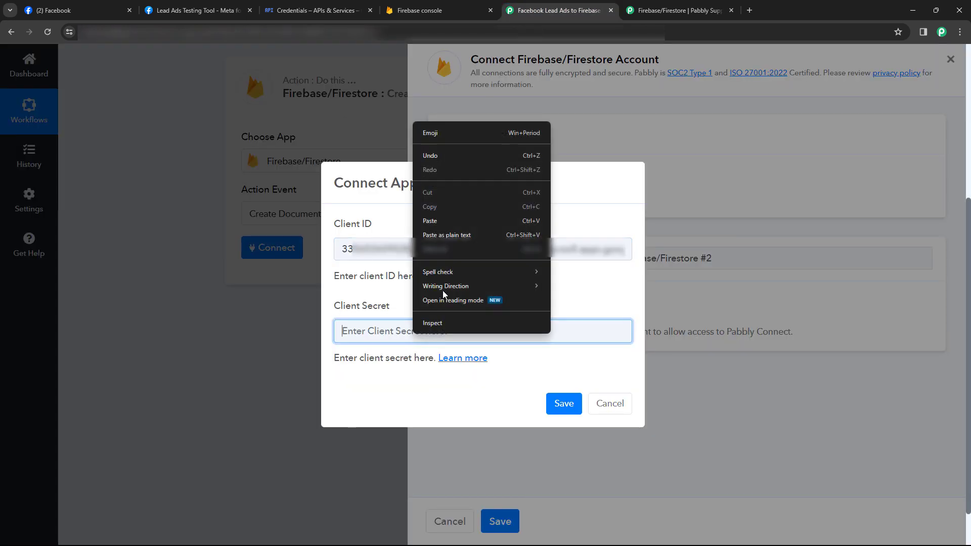
left_click(437, 229)
Dismiss the OAuth client created confirmation and save the Pabbly connection
left_click(324, 12)
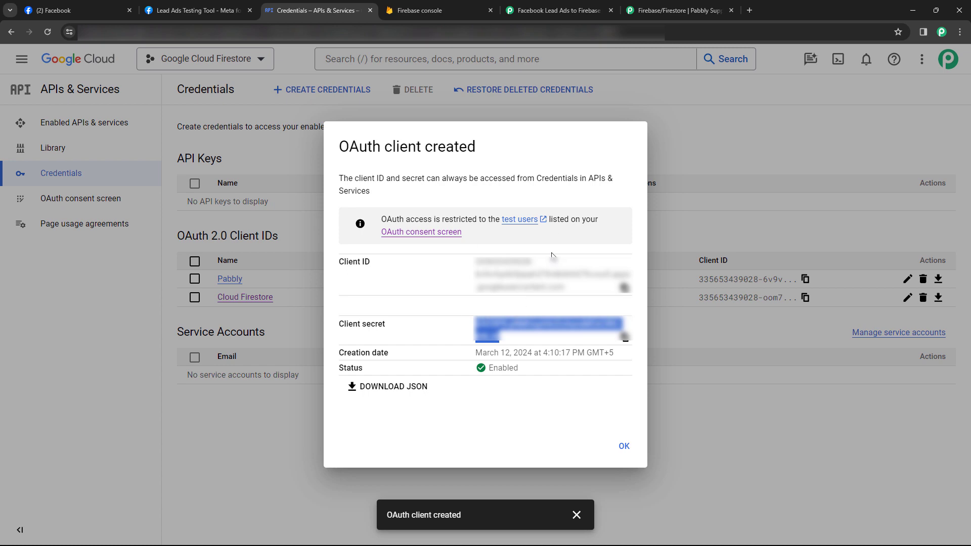
left_click(612, 445)
left_click(556, 10)
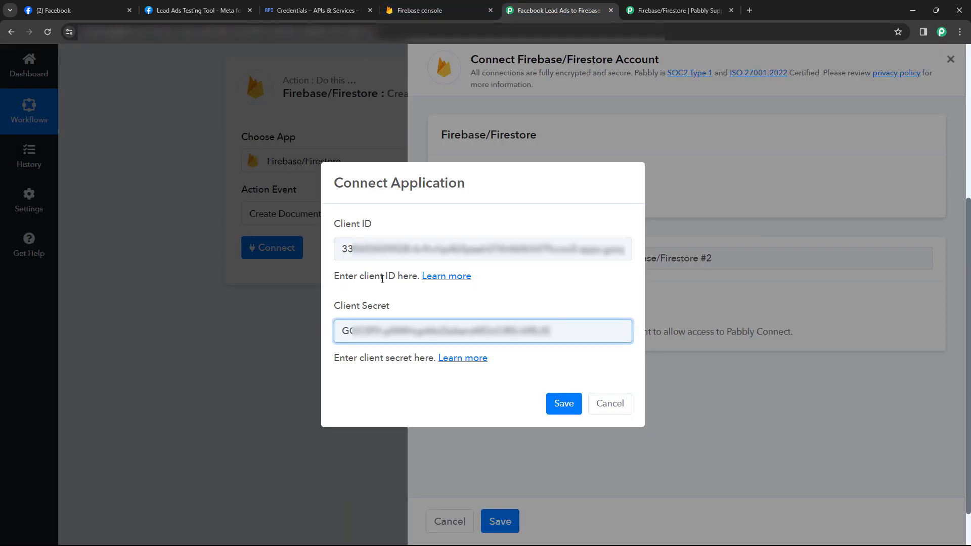
left_click(557, 405)
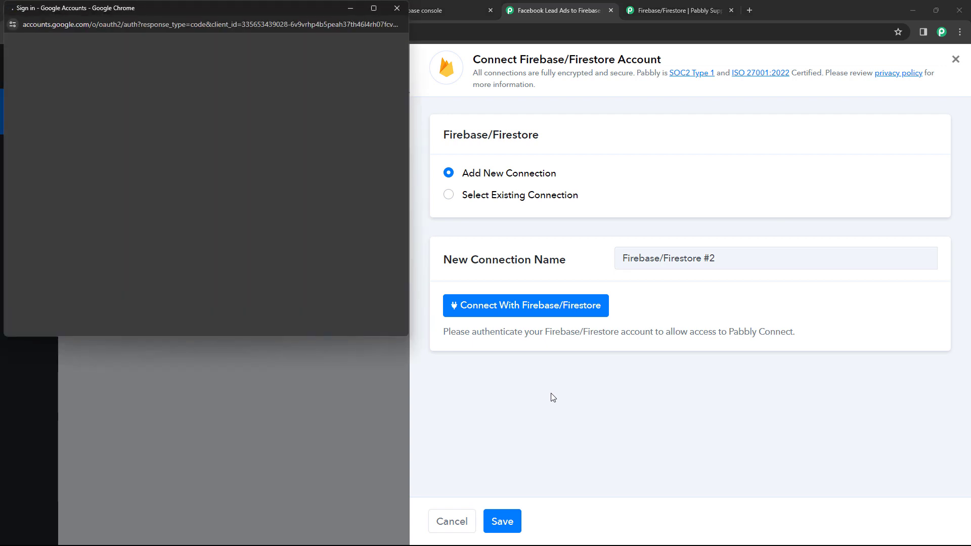
Sign in with the Google account, enter the authenticator code, and allow pabbly.com access
left_click(314, 215)
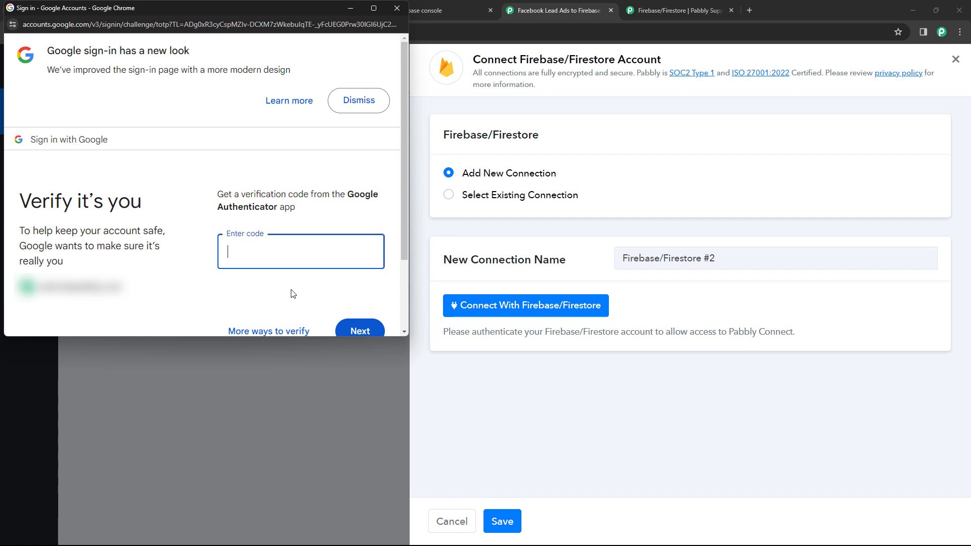
key("ctrl+v")
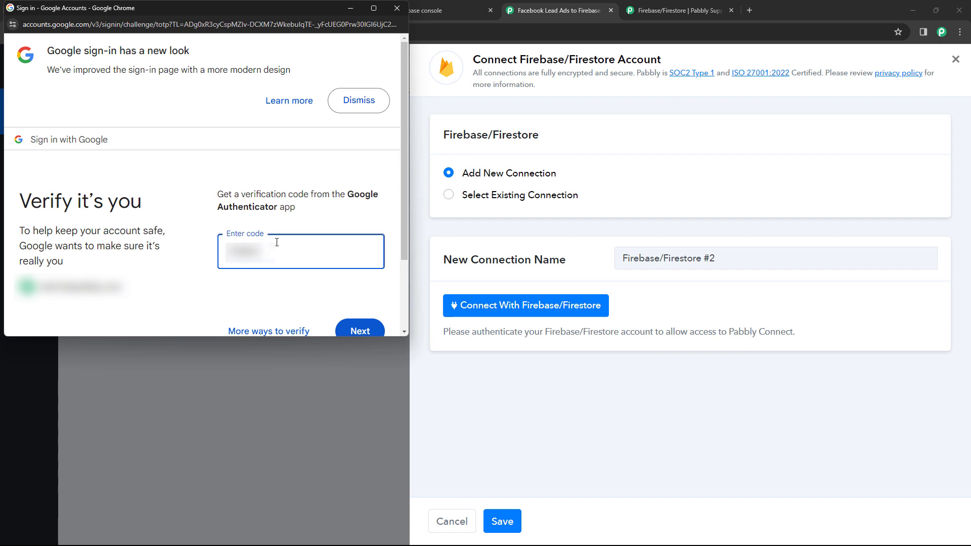
left_click(351, 330)
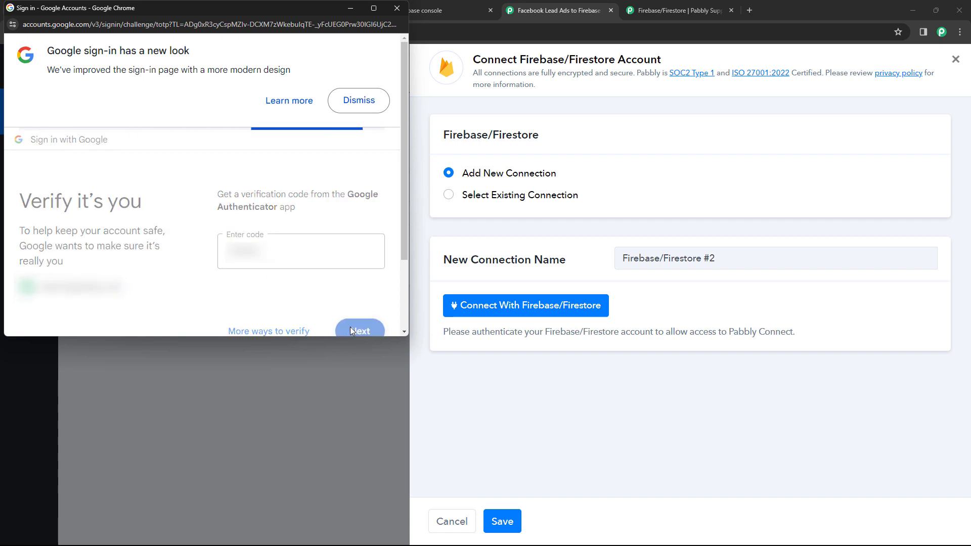
left_click(351, 329)
scroll(343, 299, "down", 1)
scroll(344, 299, "down", 5)
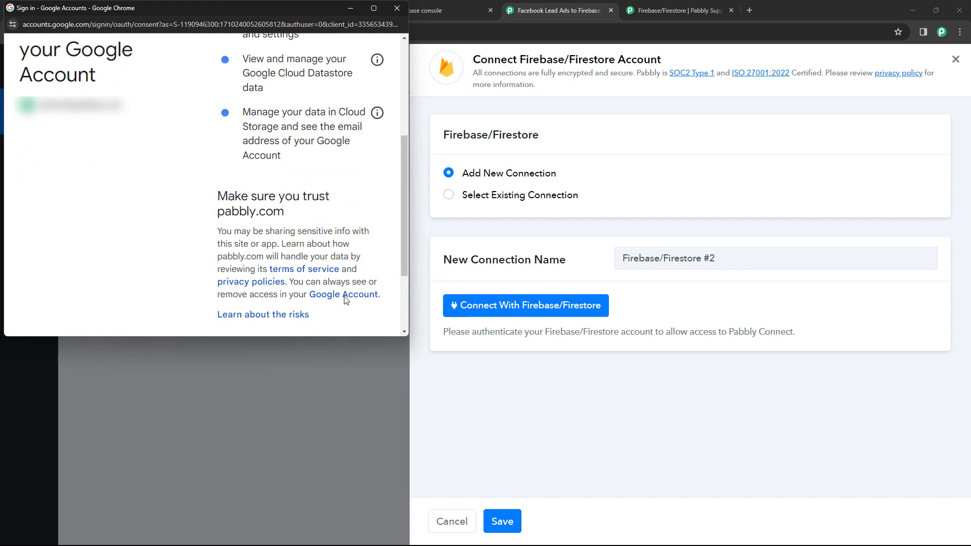
left_click(347, 269)
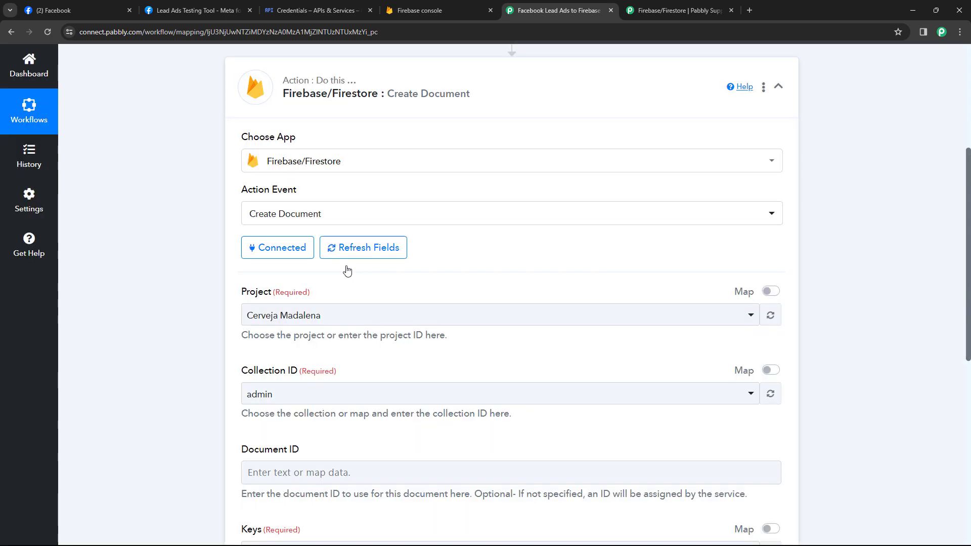
Set the Firestore project to Facebook Leads, confirming it in the Firebase console
scroll(347, 271, "down", 2)
left_click(306, 216)
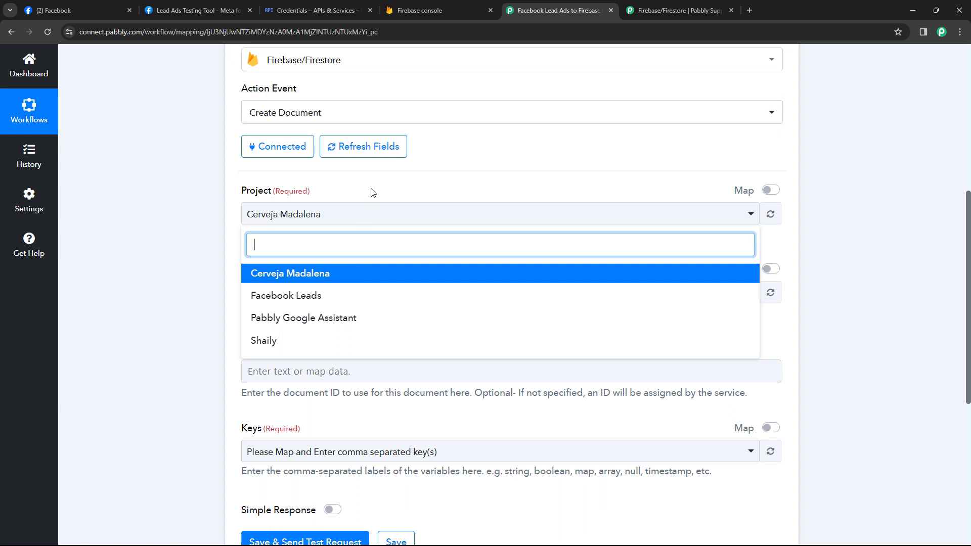
left_click(453, 6)
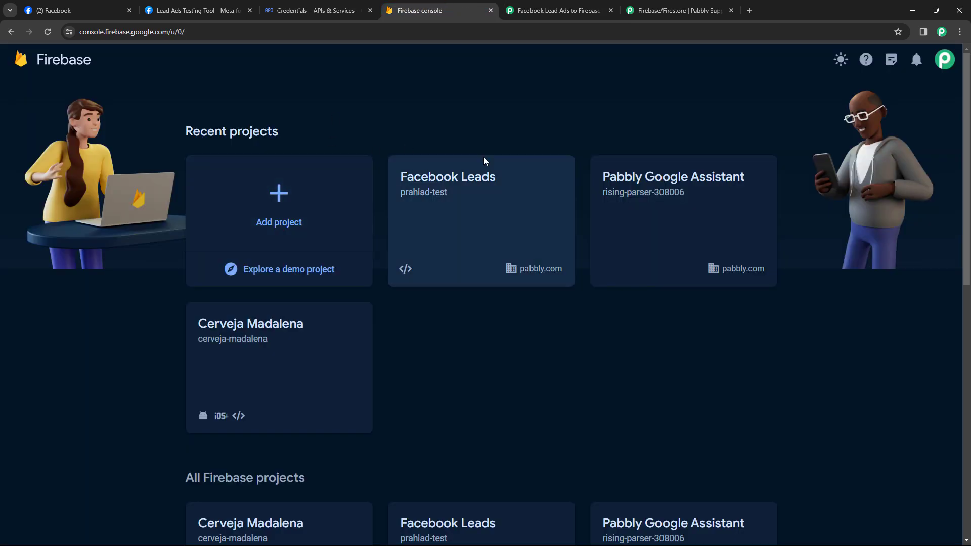
left_click(480, 191)
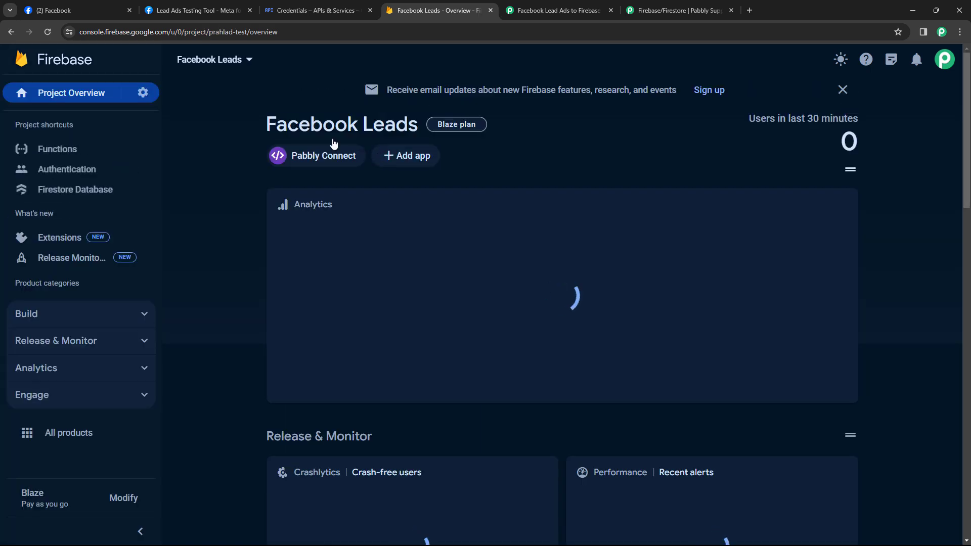
left_click(556, 10)
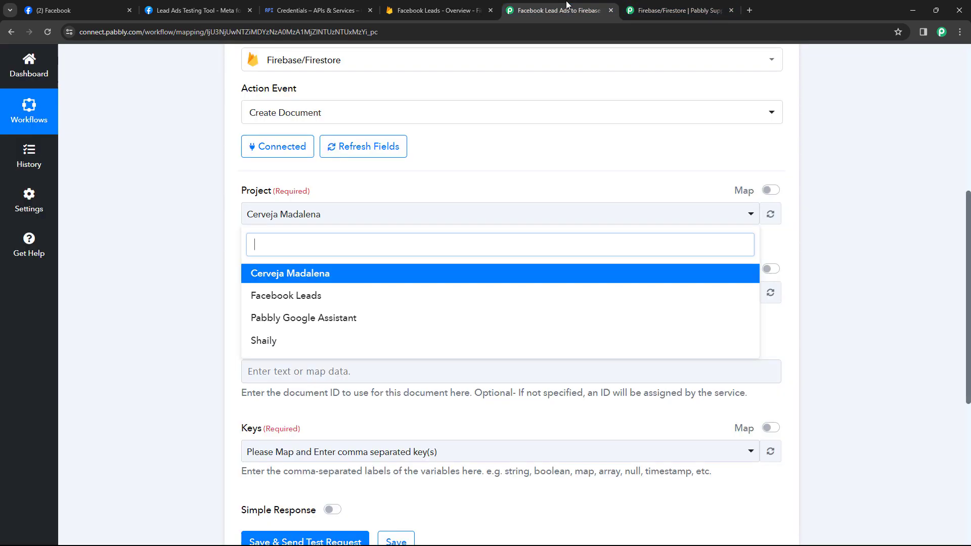
left_click(281, 299)
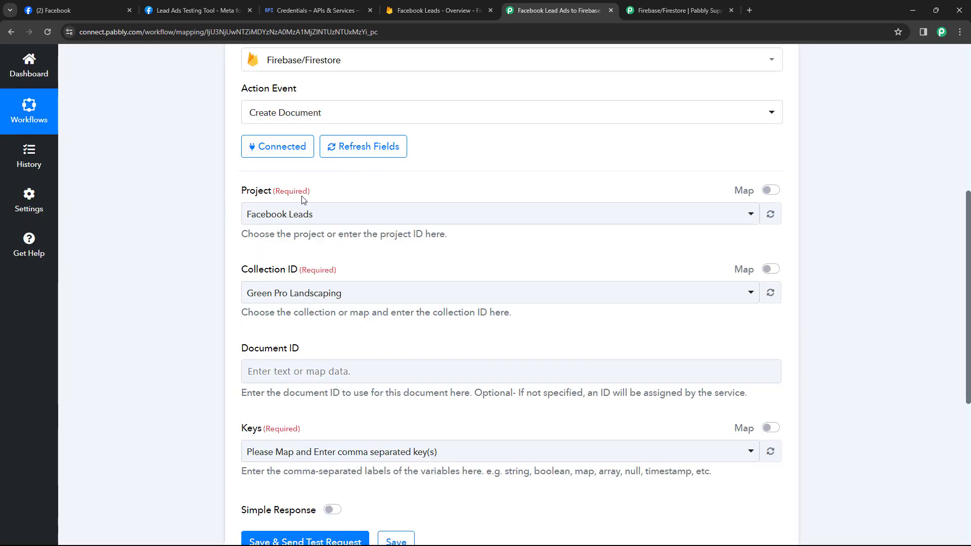
Set the Collection ID to Green Pro Landscaping after checking the Firestore data
scroll(360, 213, "down", 1)
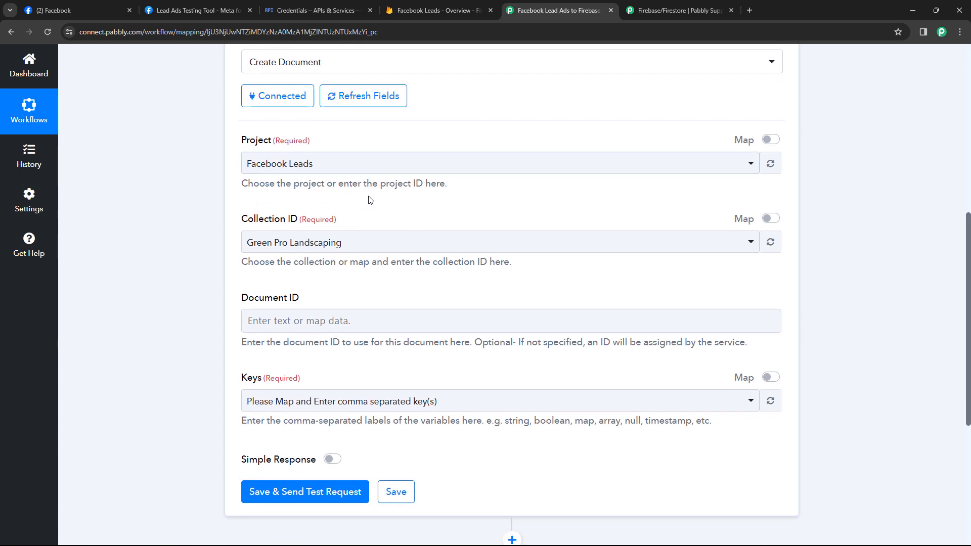
left_click(379, 242)
left_click(436, 10)
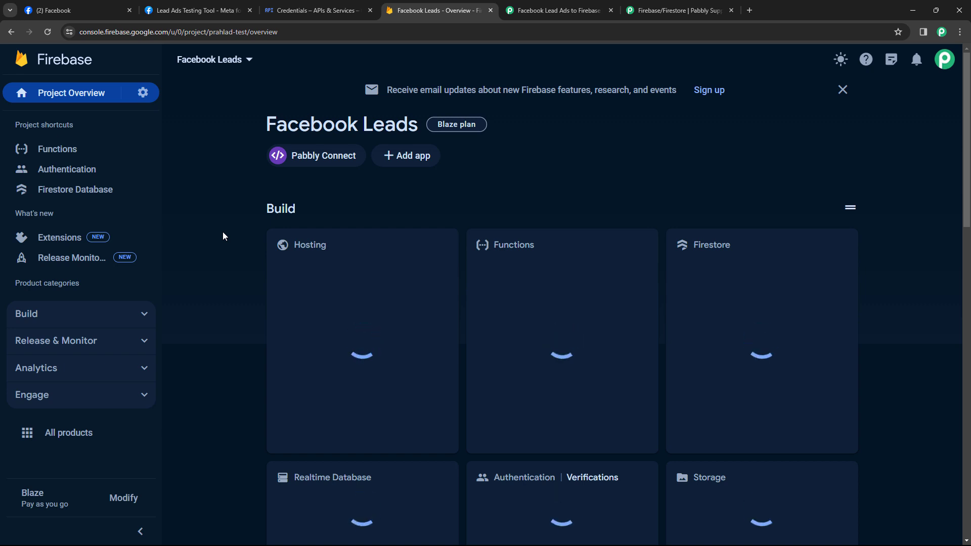
left_click(142, 315)
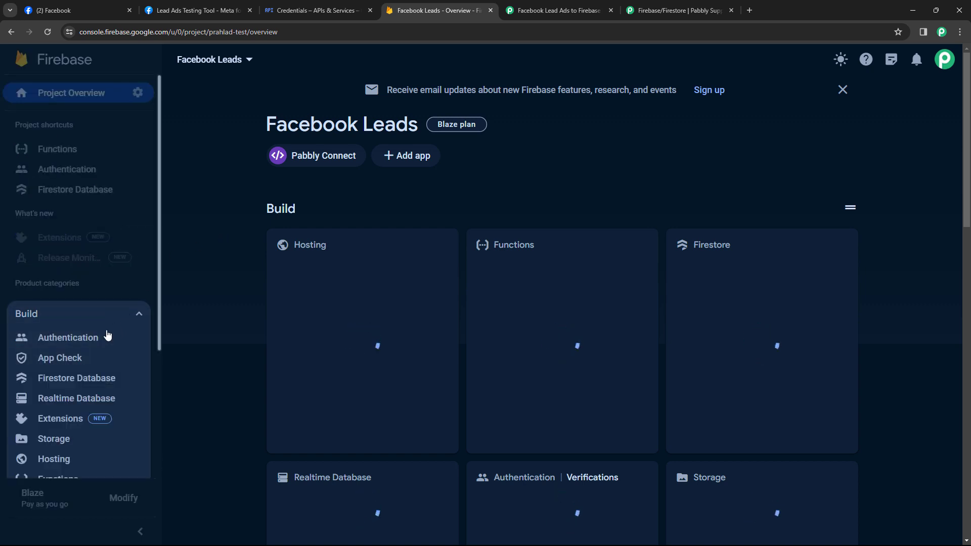
left_click(84, 378)
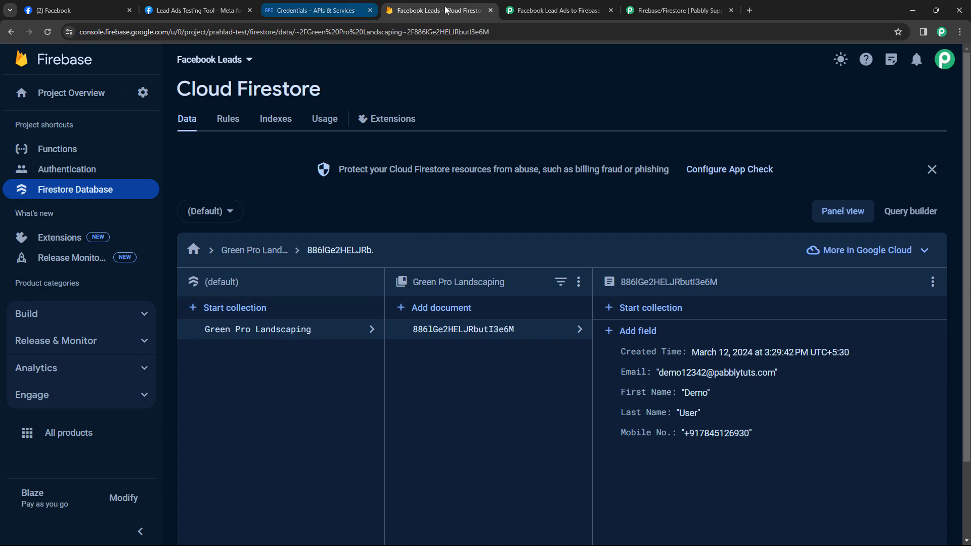
left_click(546, 11)
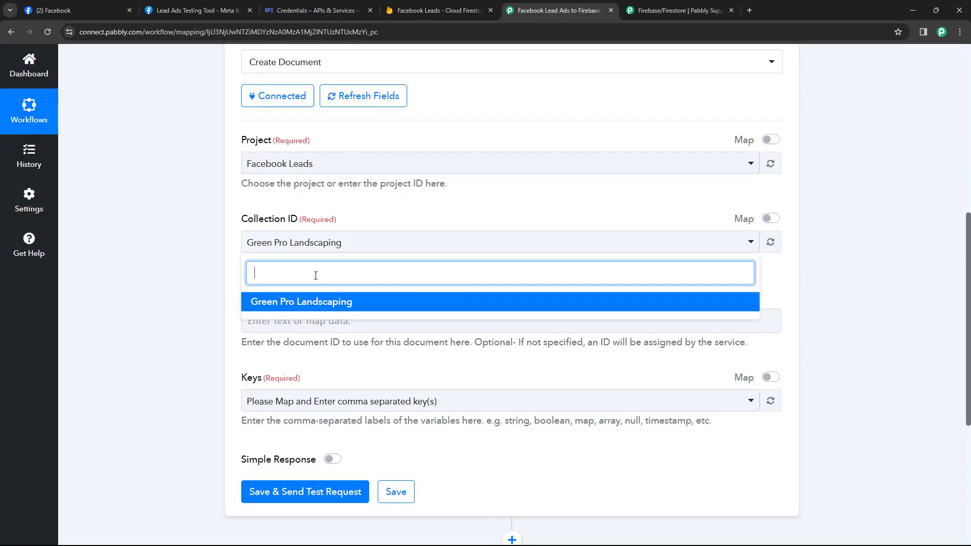
left_click(321, 303)
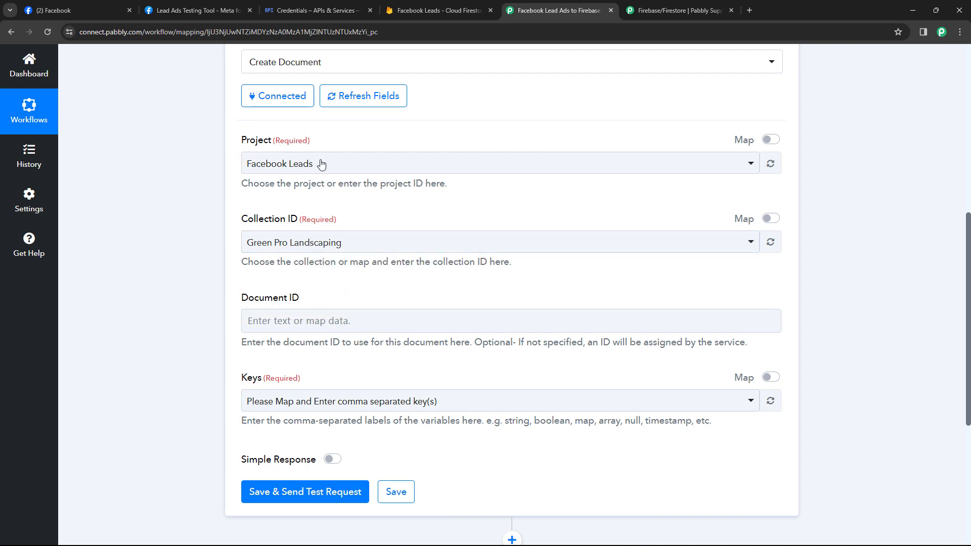
Switch the Keys field to mapped data and delete its leftover prefilled text
scroll(228, 198, "down", 2)
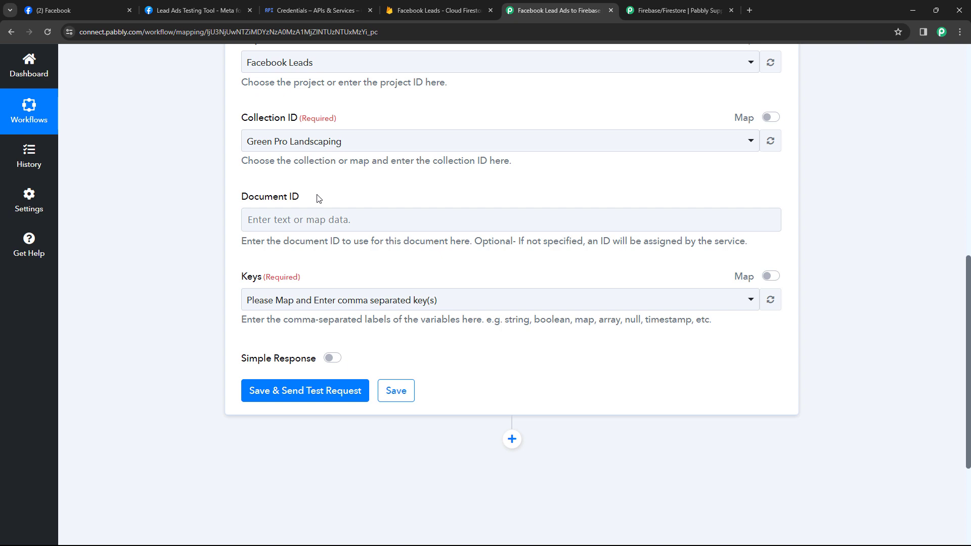
scroll(366, 263, "down", 1)
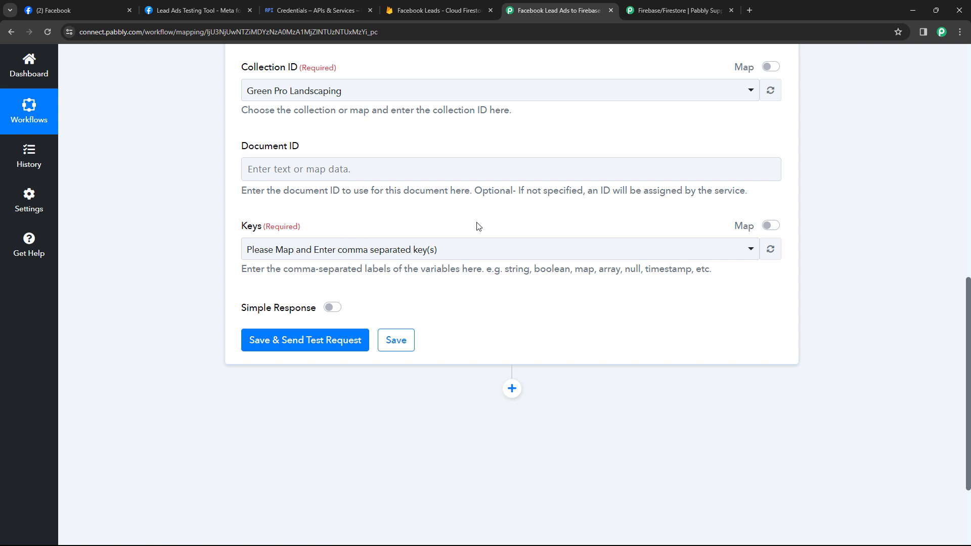
left_click(766, 227)
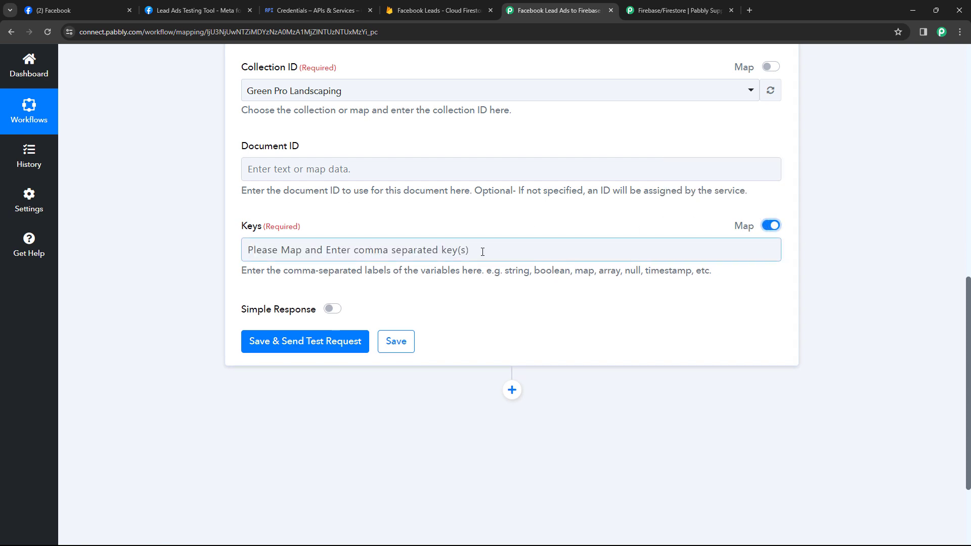
left_click_drag(483, 249, 241, 250)
key("BackSpace")
left_click(232, 254)
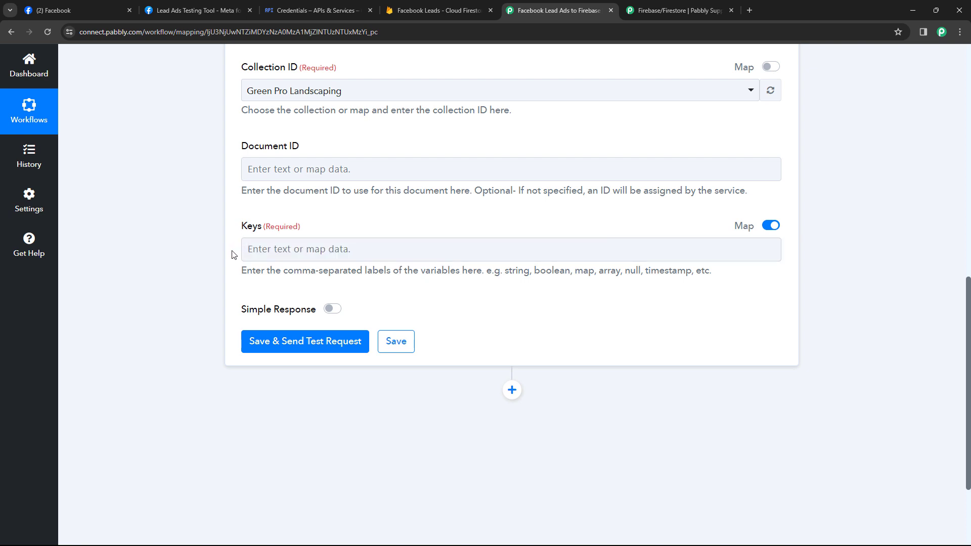
left_click(286, 251)
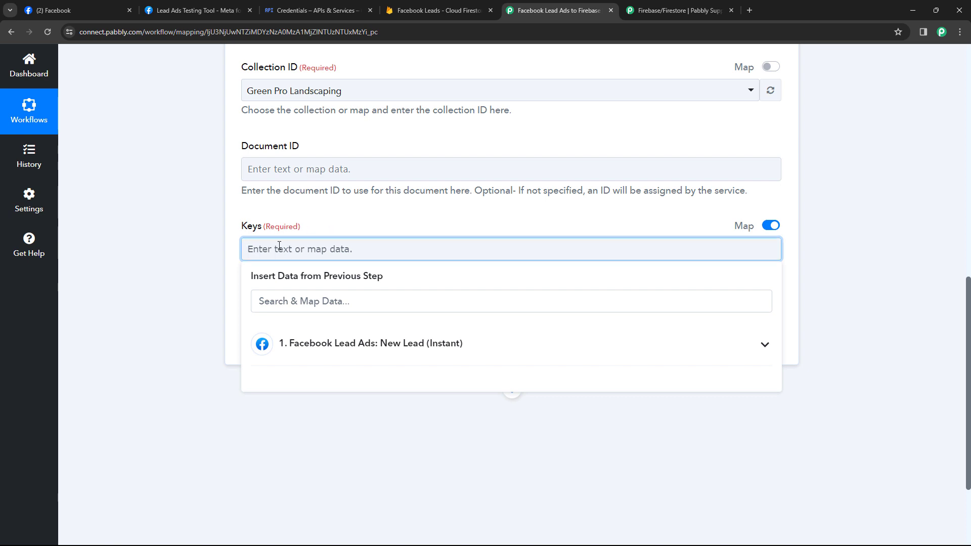
scroll(437, 206, "up", 5)
scroll(436, 207, "up", 4)
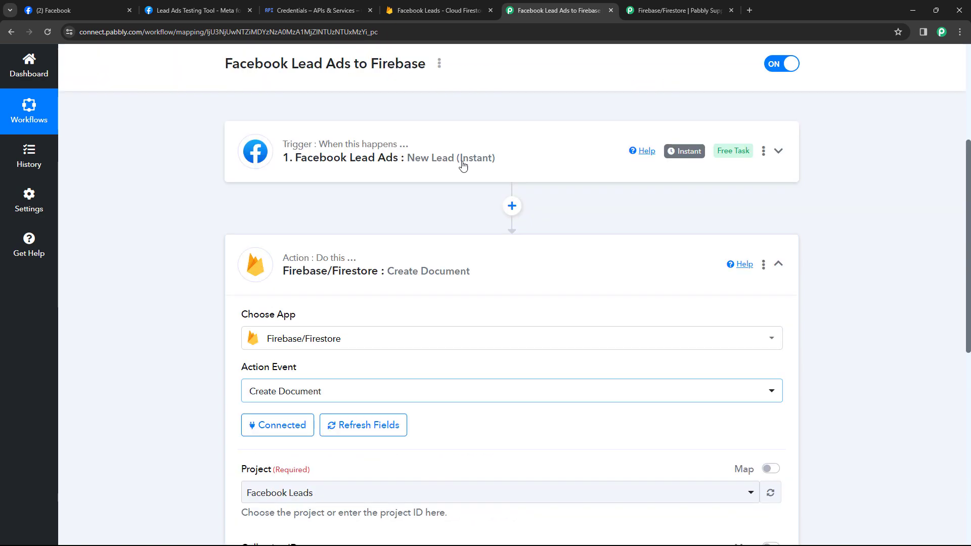
Expand the Facebook Lead Ads trigger and scroll to its Response Received lead fields
left_click(457, 175)
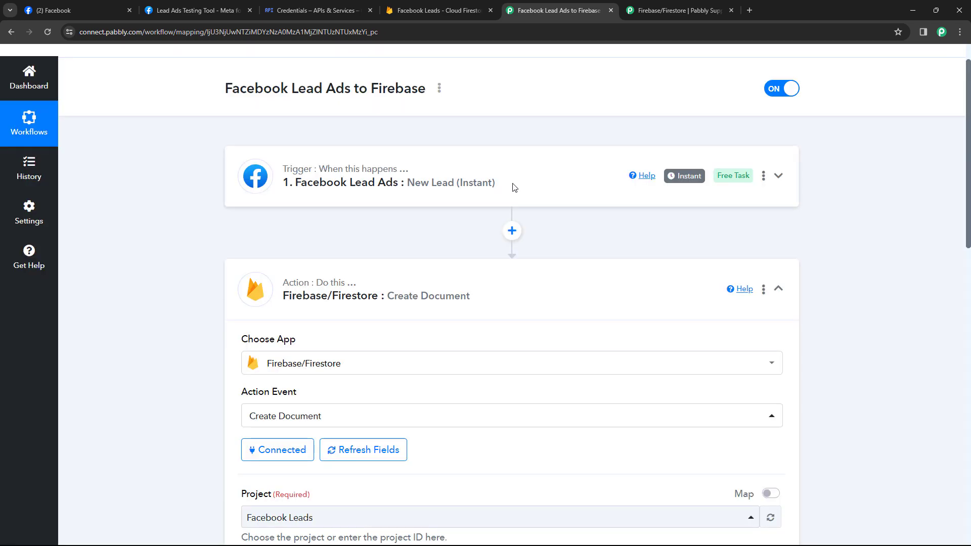
left_click(512, 187)
scroll(167, 299, "down", 6)
scroll(446, 255, "down", 5)
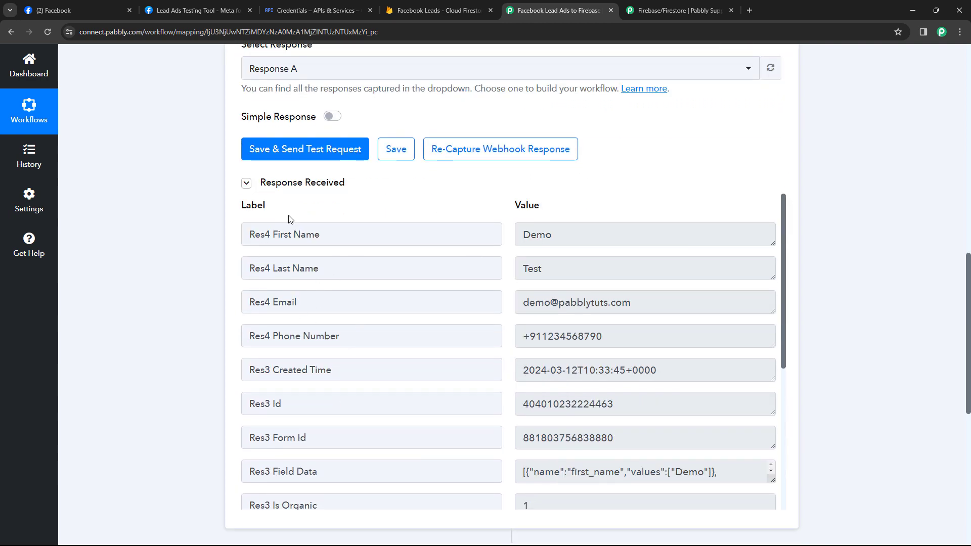
scroll(200, 234, "down", 2)
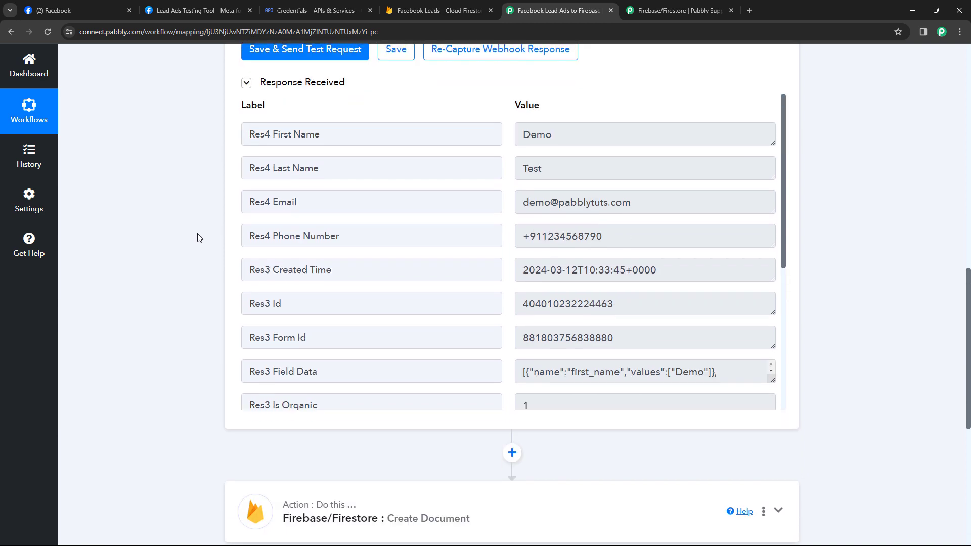
scroll(200, 248, "down", 4)
Enter 'First Name, Last Name, Email, Mobile No., Created Time' as the document keys
left_click(381, 320)
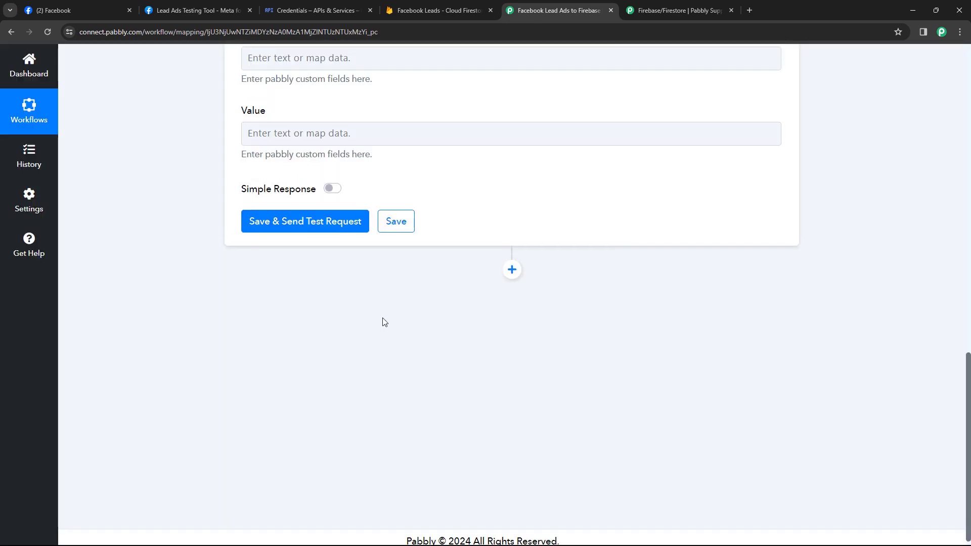
scroll(354, 316, "up", 13)
scroll(229, 290, "down", 10)
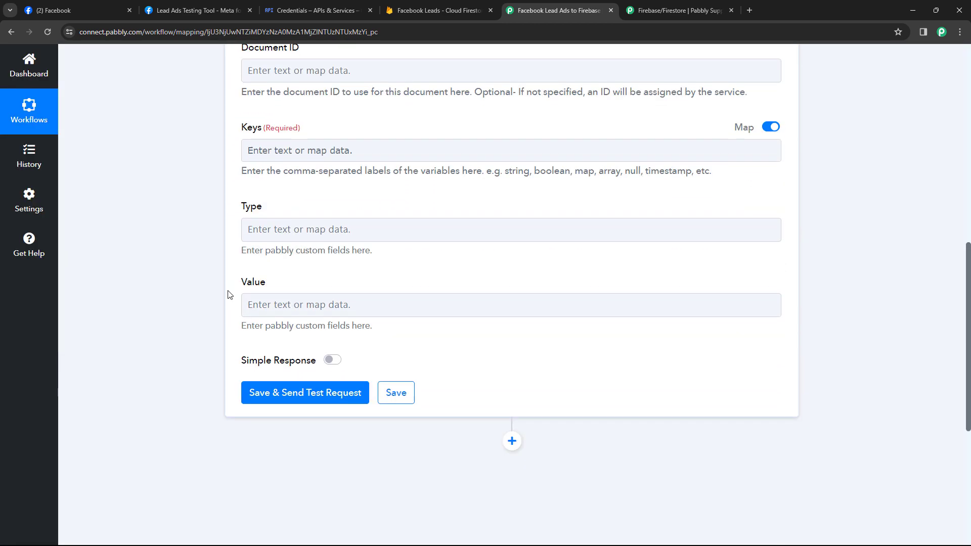
scroll(268, 212, "up", 2)
left_click(268, 250)
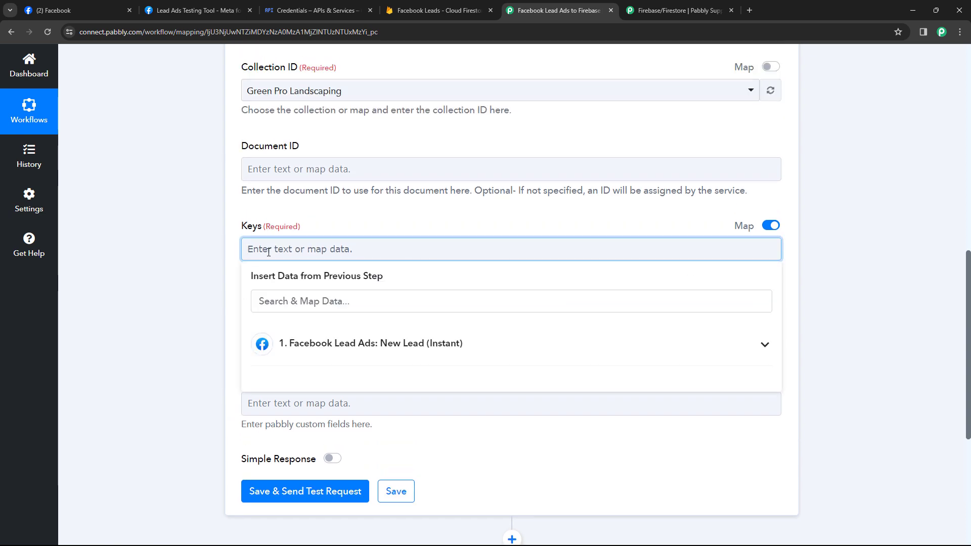
type("First Name, ")
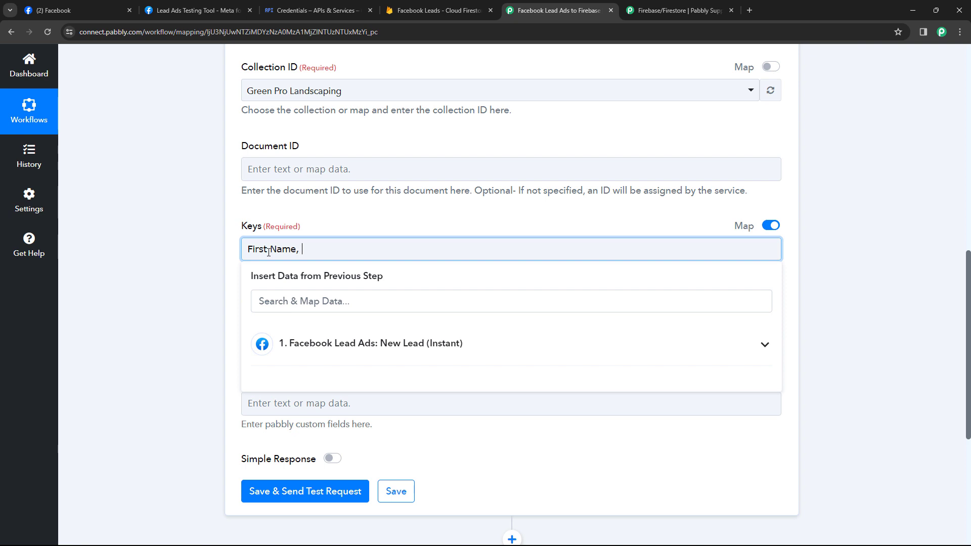
type("Last Name, Email, mobile")
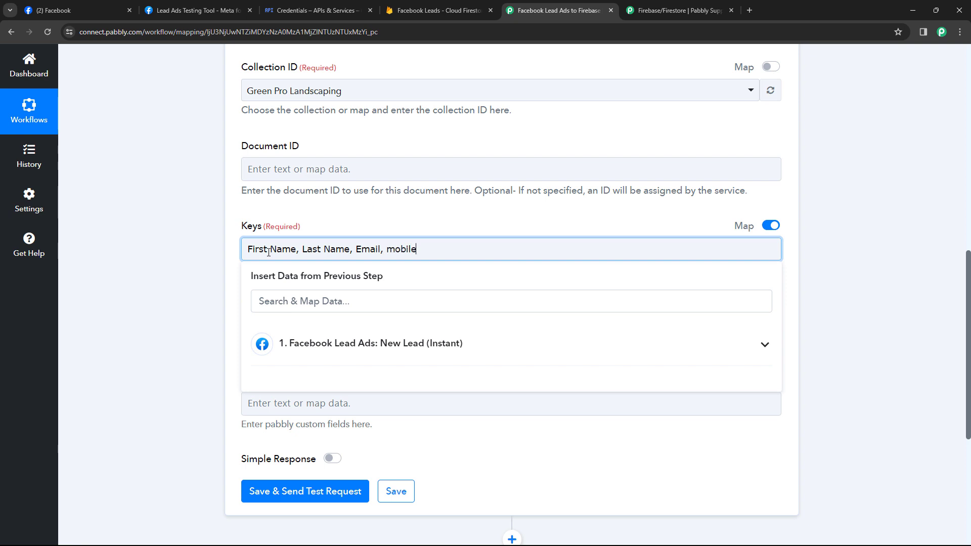
key("ctrl+shift+Left")
type("Mobile No.,")
type("CreatedTime")
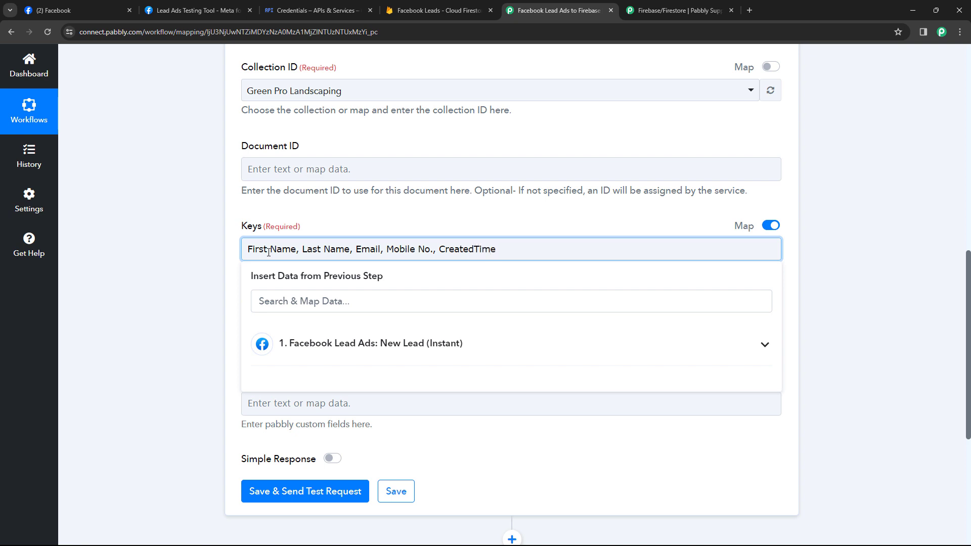
left_click(474, 247)
left_click(469, 223)
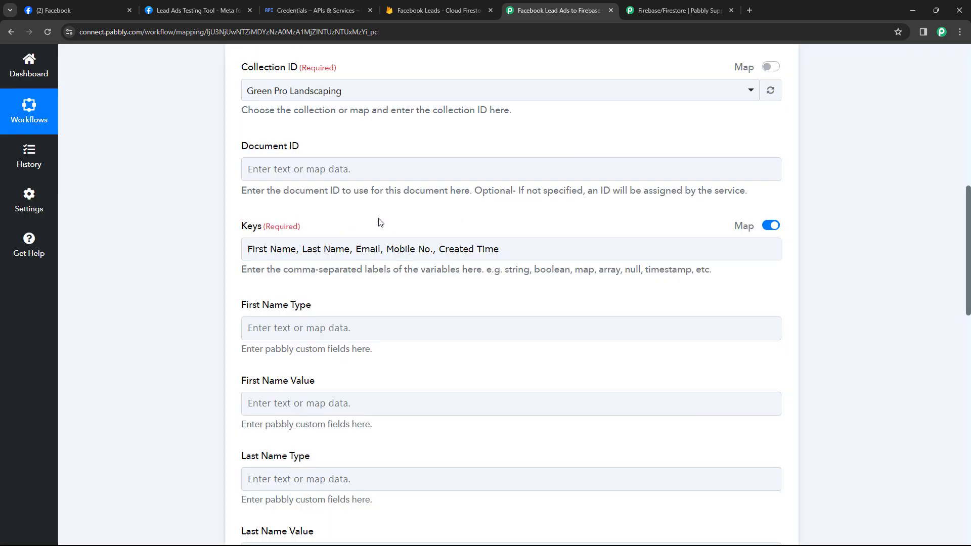
Set the First Name Type to stringValue using 'string' from the Keys hint
scroll(380, 222, "down", 1)
scroll(360, 226, "down", 1)
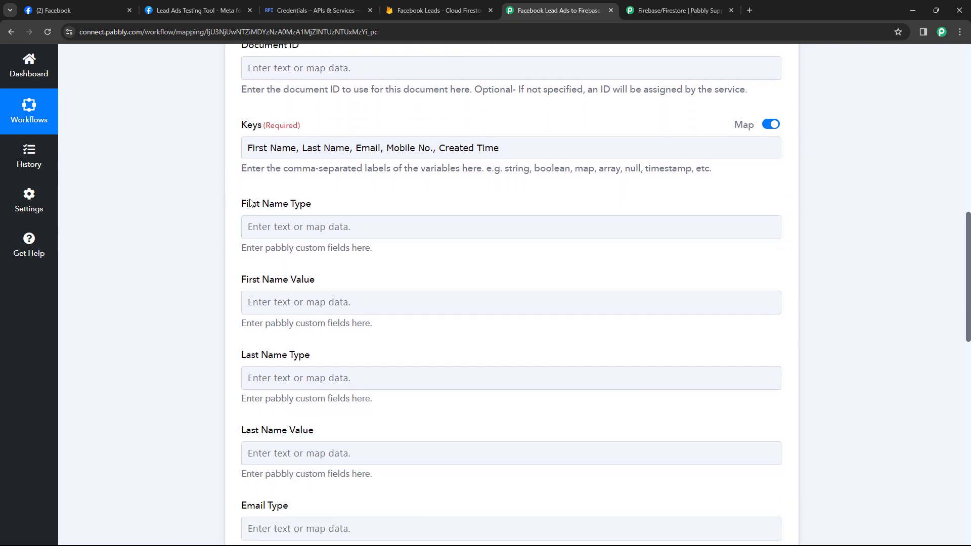
left_click(276, 204)
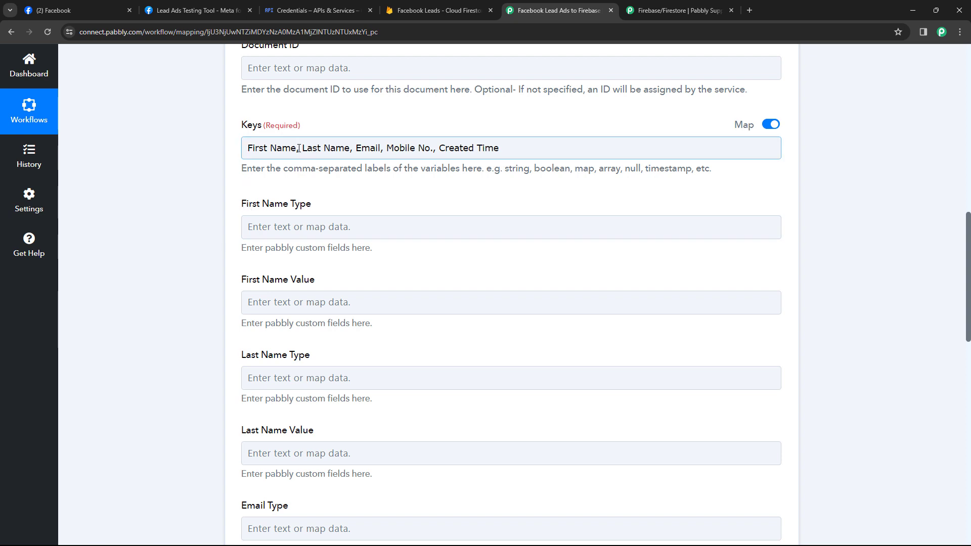
double_click(519, 169)
key("ctrl+c")
left_click(291, 228)
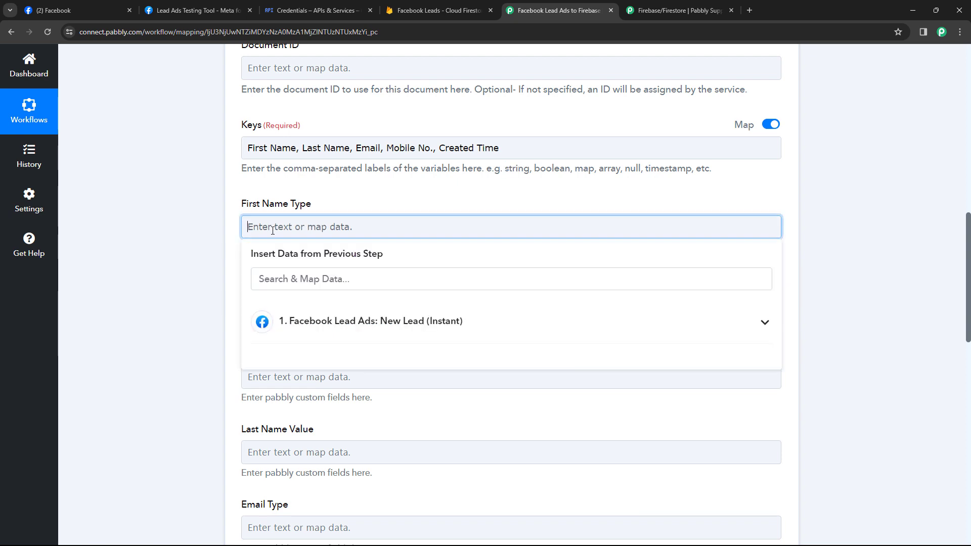
key("ctrl+v")
type("Value")
left_click(237, 209)
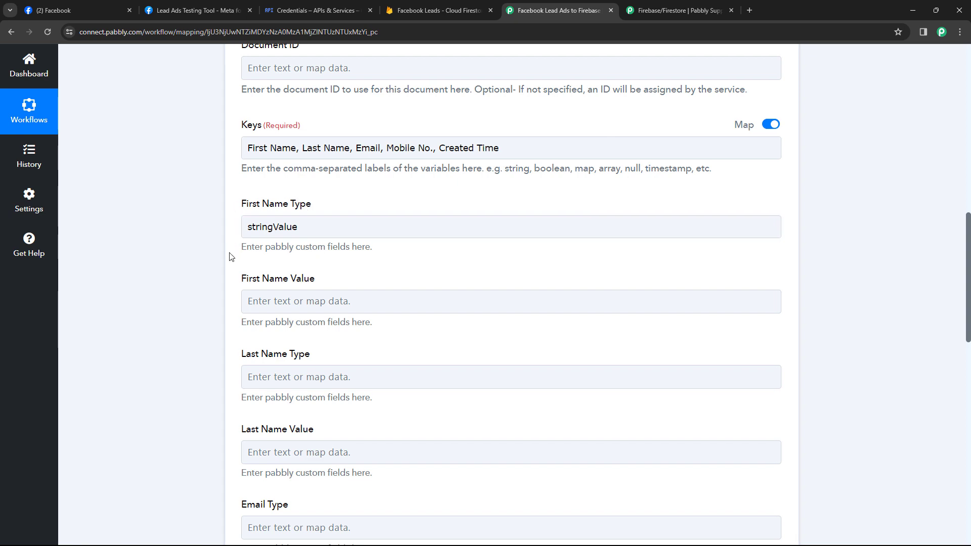
Map the trigger's Res4 First Name into the First Name Value field
scroll(229, 256, "down", 1)
left_click(267, 260)
left_click(273, 251)
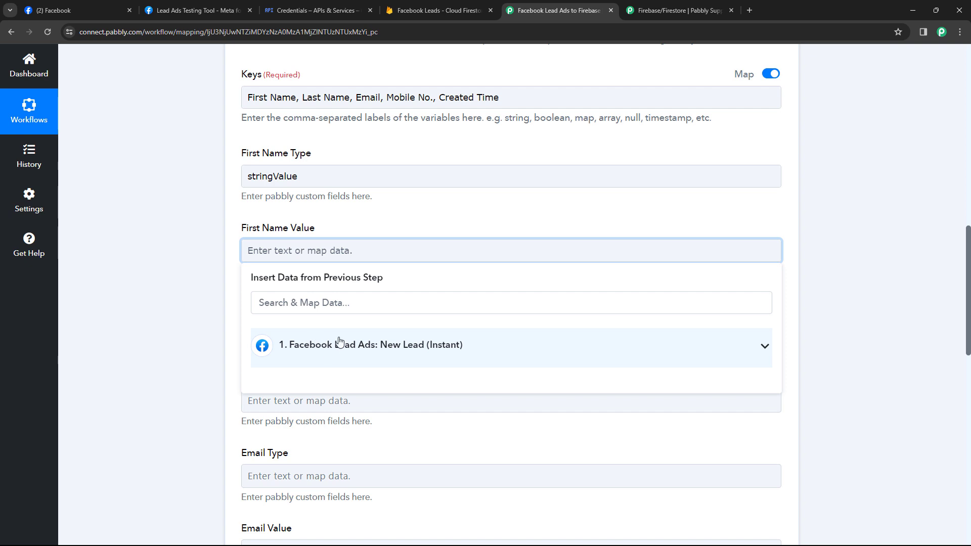
left_click(367, 347)
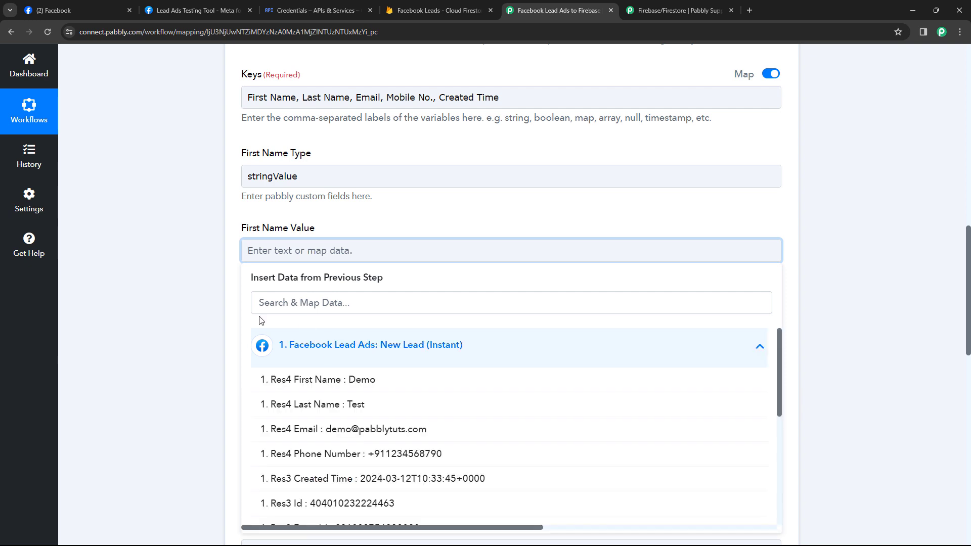
scroll(331, 316, "down", 1)
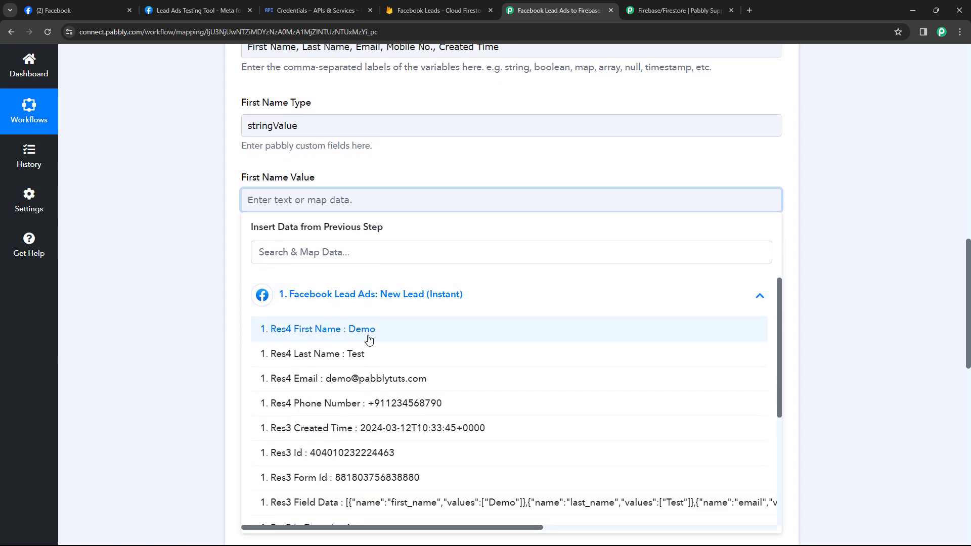
left_click(329, 334)
left_click(228, 202)
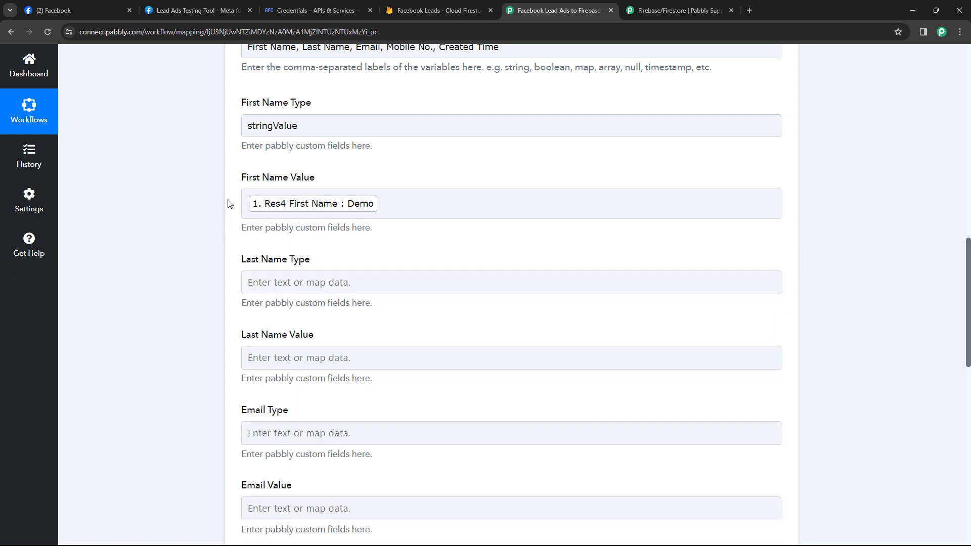
scroll(316, 188, "down", 2)
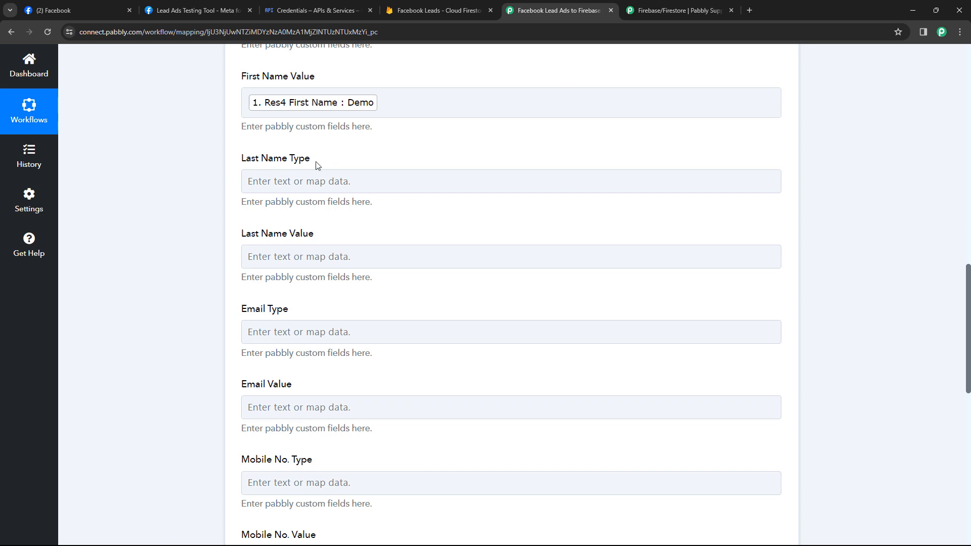
scroll(317, 166, "up", 3)
left_click_drag(305, 176, 247, 175)
key("ctrl+c")
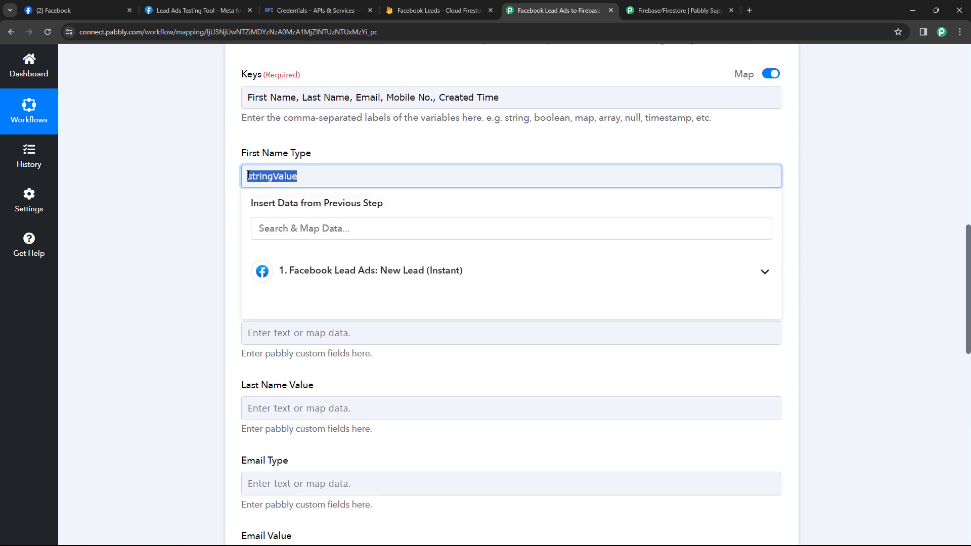
Set Last Name to stringValue and map it to the lead's last name
left_click(224, 212)
left_click(286, 326)
key("ctrl+v")
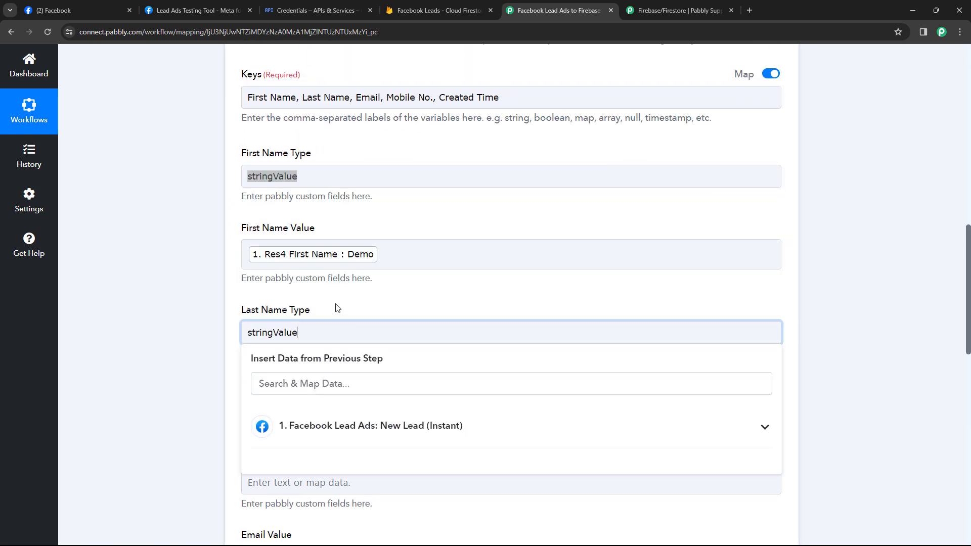
left_click(338, 308)
scroll(354, 298, "down", 3)
left_click(278, 254)
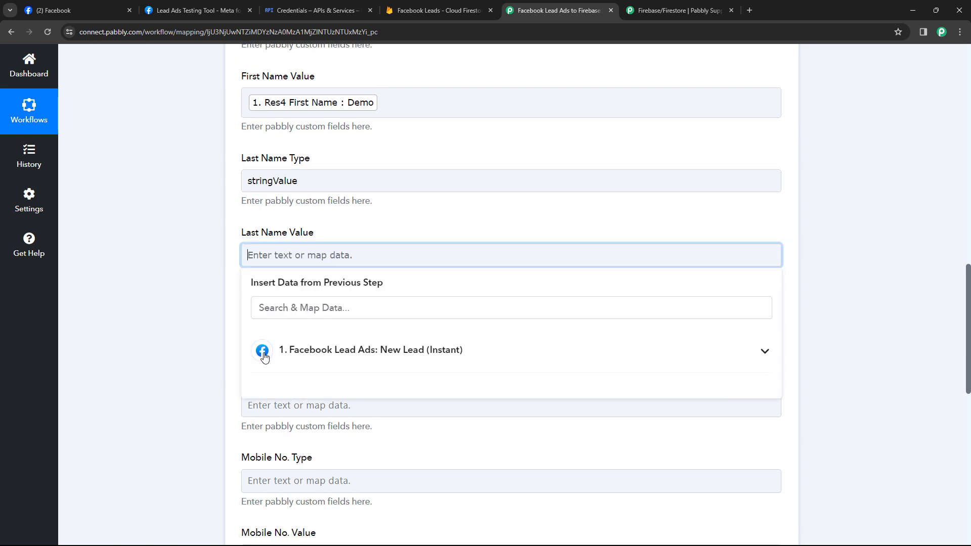
left_click(322, 350)
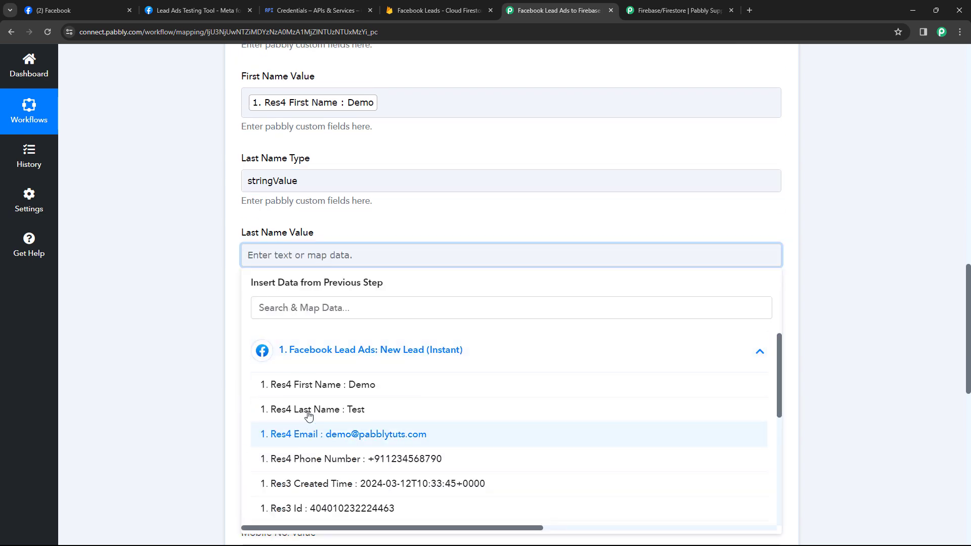
left_click(303, 410)
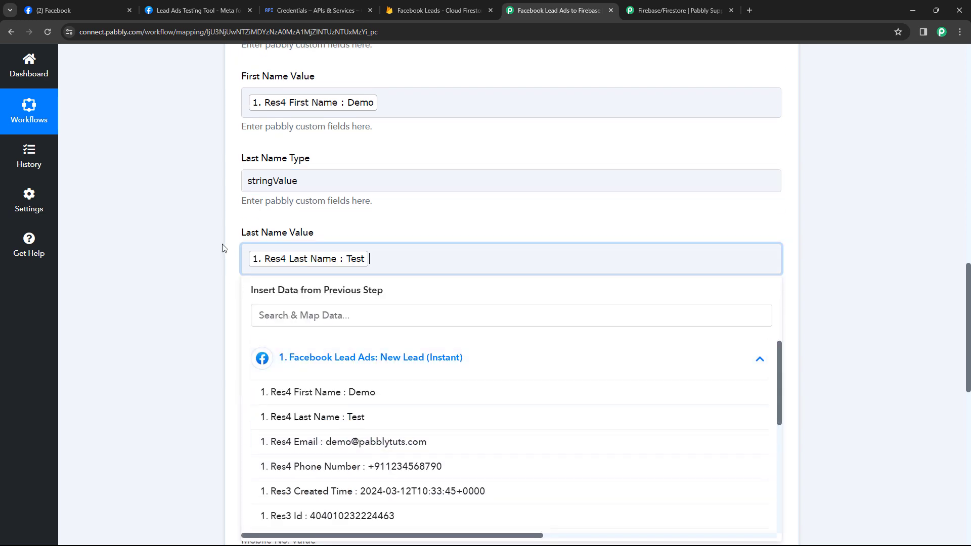
left_click(241, 223)
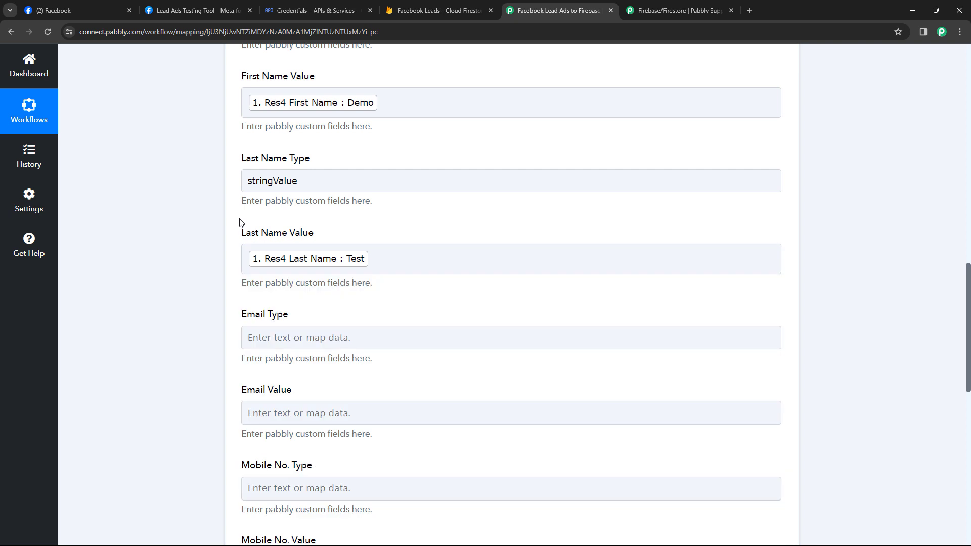
Set Email to stringValue and map it to the lead's email
scroll(241, 223, "down", 1)
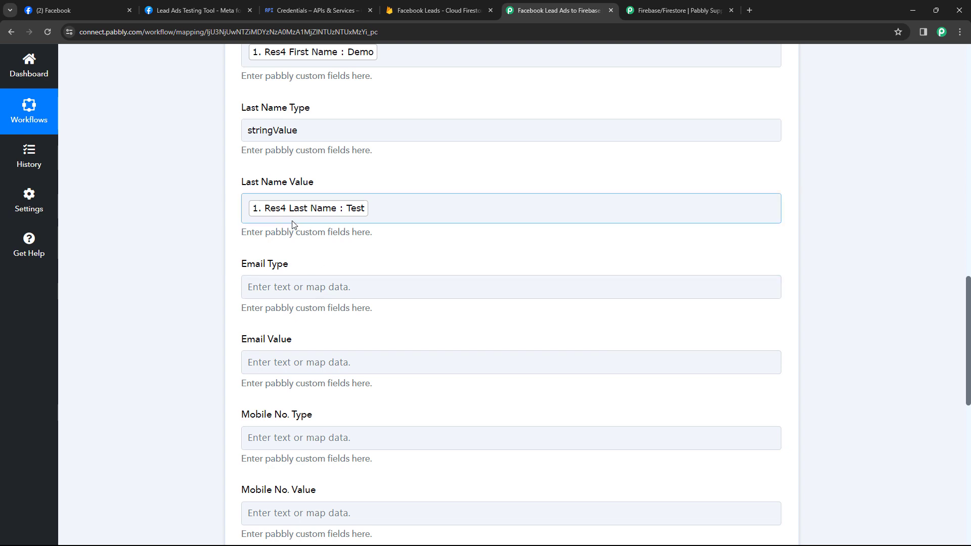
left_click(275, 286)
key("ctrl+v")
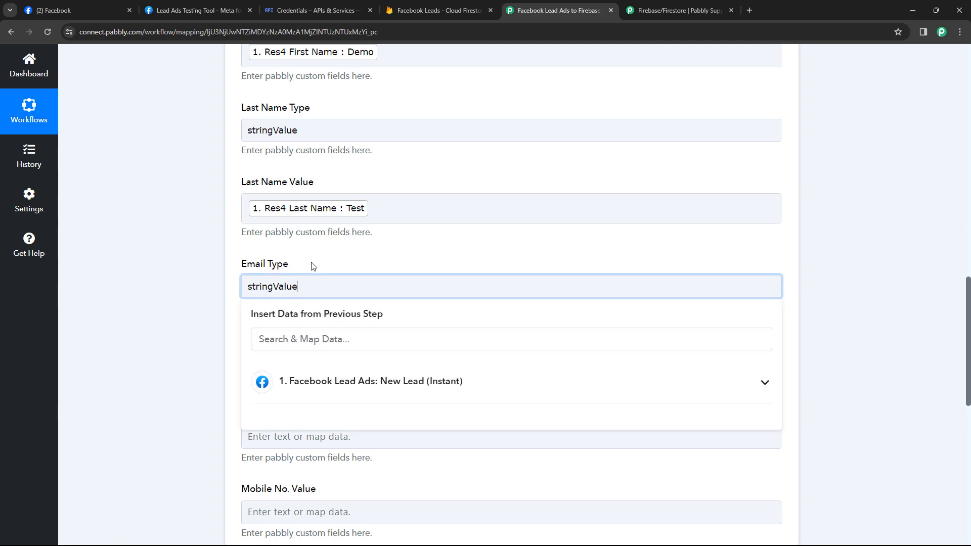
left_click(314, 266)
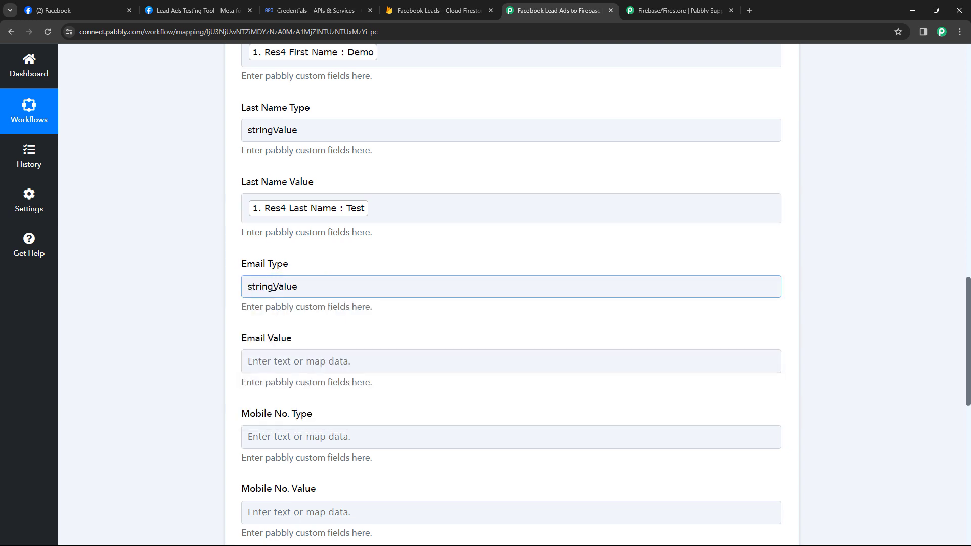
scroll(277, 263, "down", 2)
left_click(262, 259)
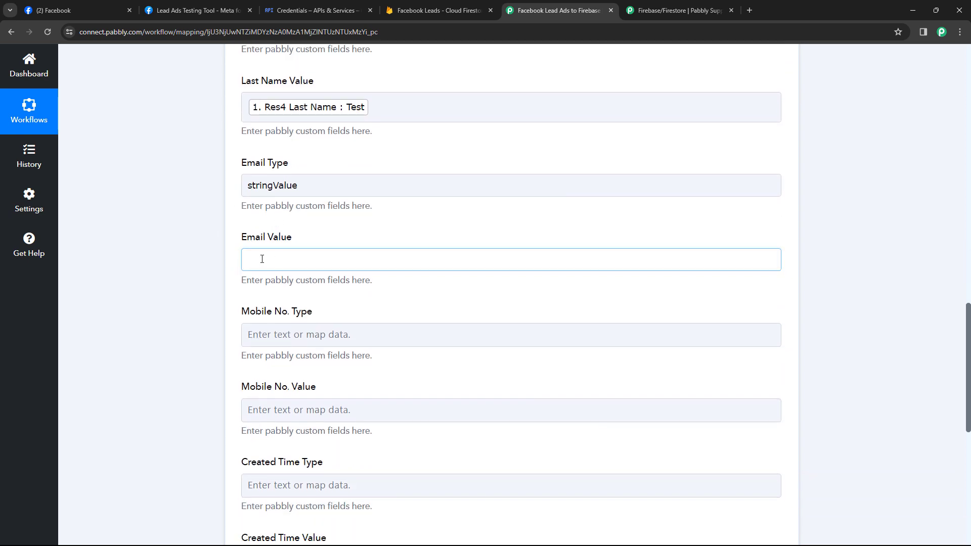
left_click(316, 354)
scroll(304, 445, "down", 4)
scroll(317, 357, "up", 3)
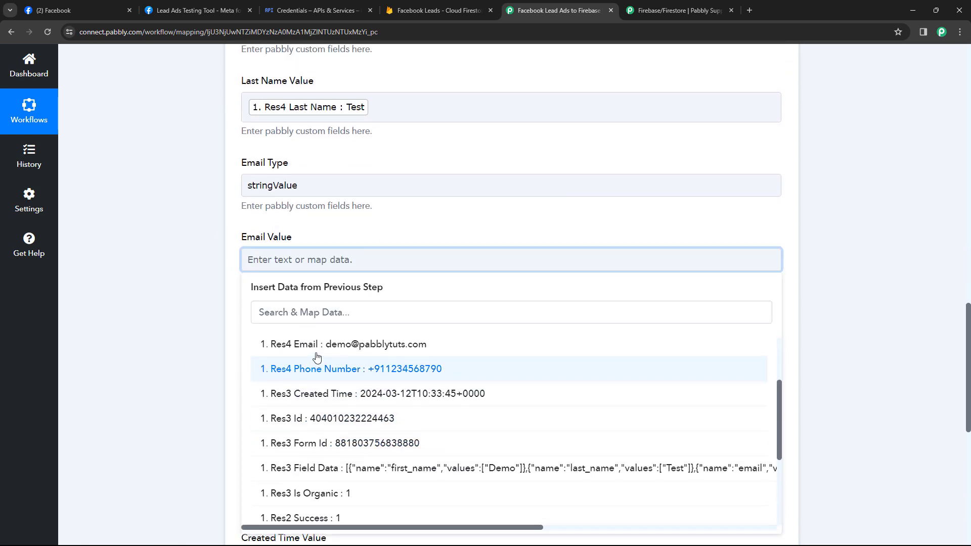
scroll(317, 357, "up", 1)
left_click(328, 388)
left_click(225, 253)
Set Mobile No. to stringValue and map it to the lead's phone number
scroll(226, 233, "down", 2)
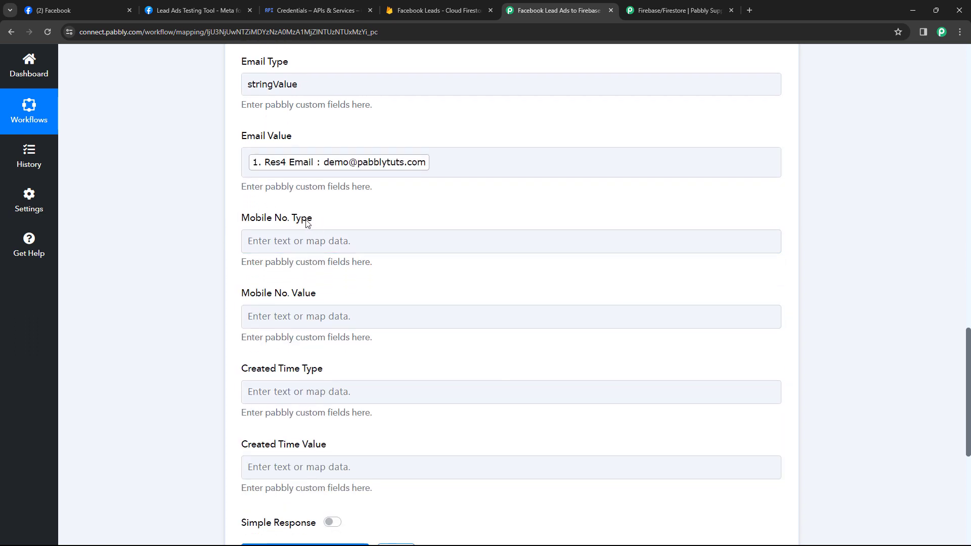
left_click(283, 241)
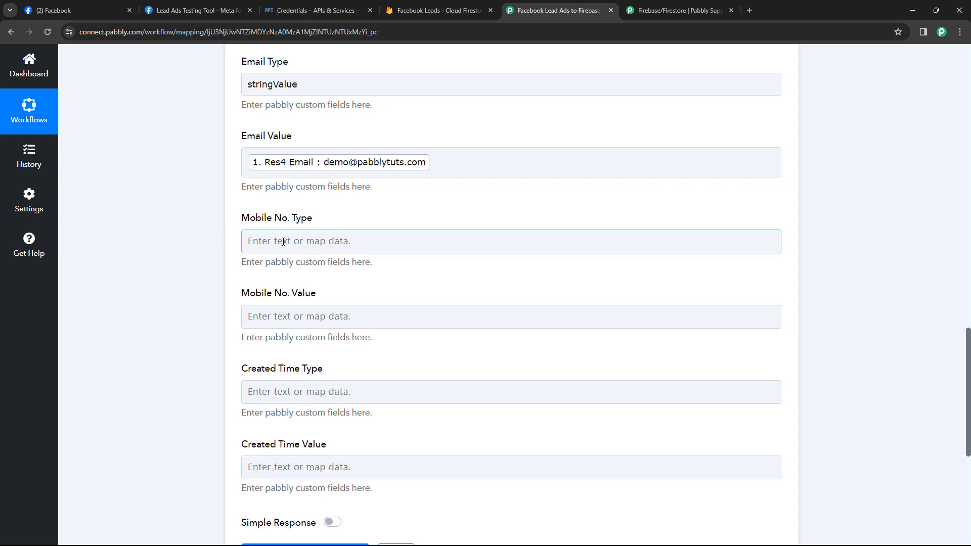
left_click(283, 241)
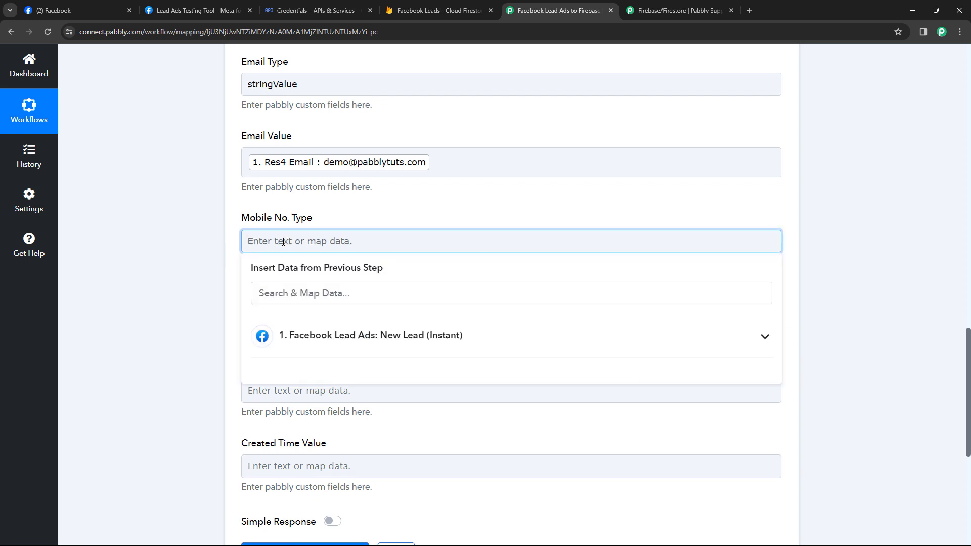
key("ctrl+v")
left_click(230, 242)
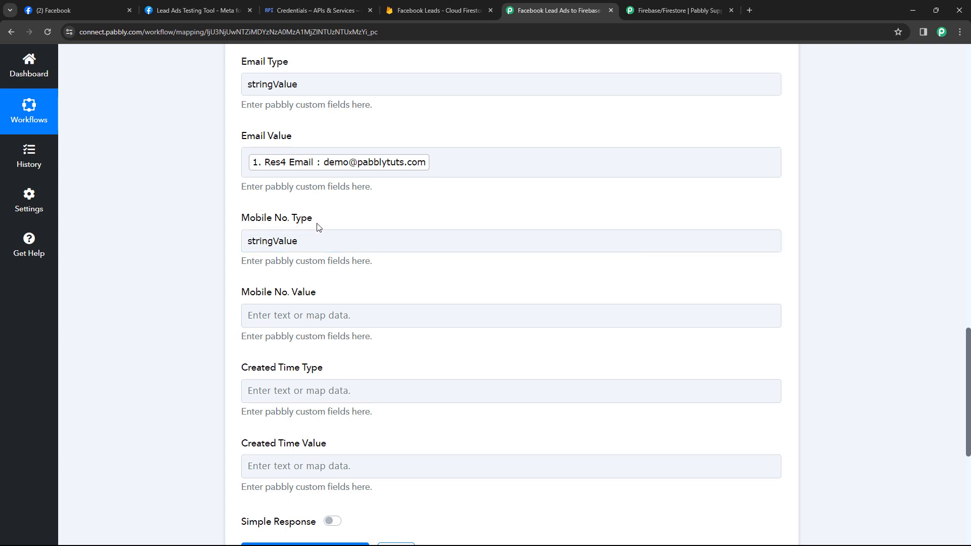
left_click(284, 316)
scroll(304, 313, "down", 2)
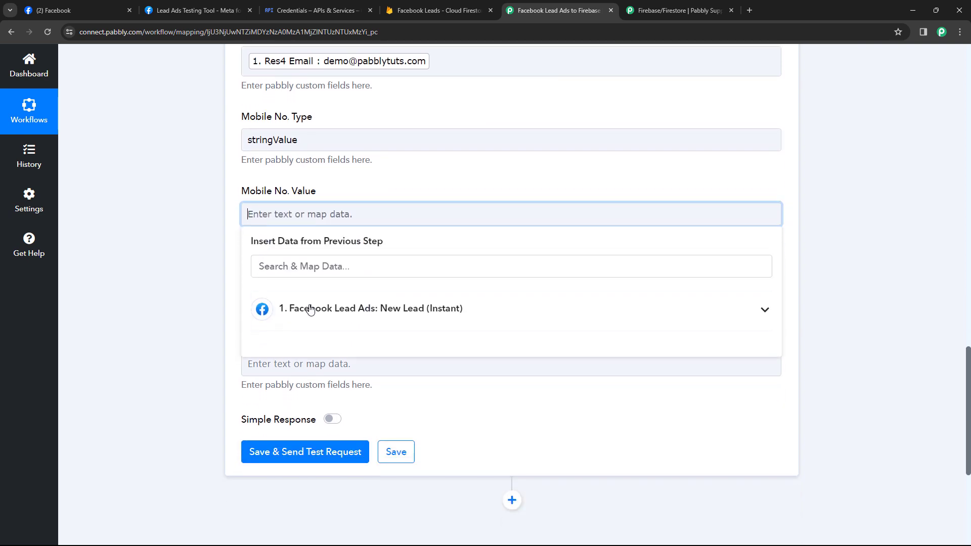
left_click(311, 309)
left_click(323, 417)
left_click(228, 247)
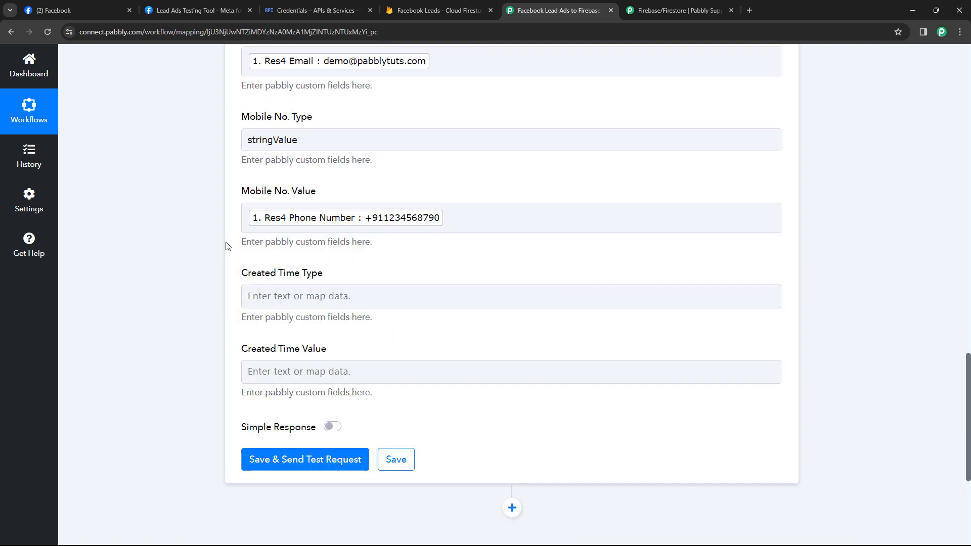
Copy the word 'timestamp' from the Keys help text
scroll(242, 238, "down", 1)
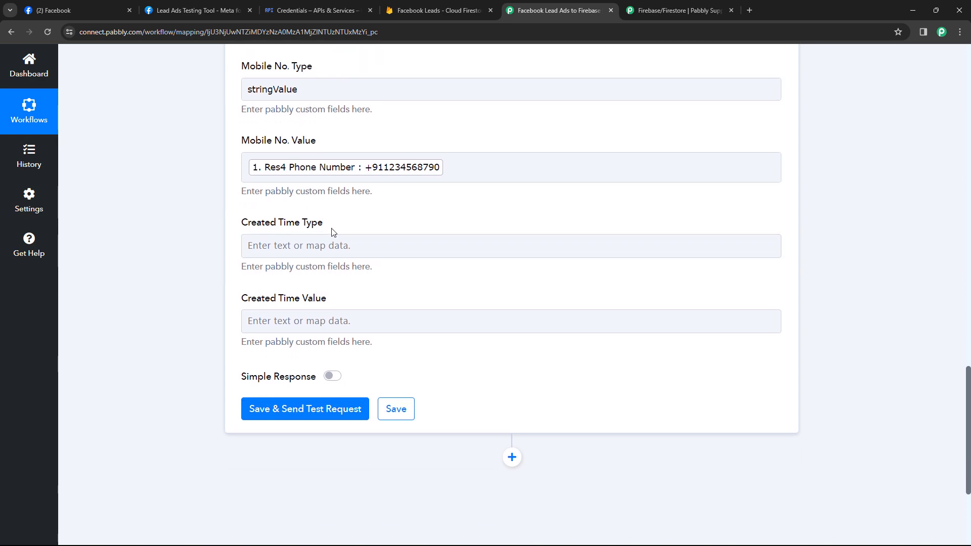
scroll(414, 224, "up", 12)
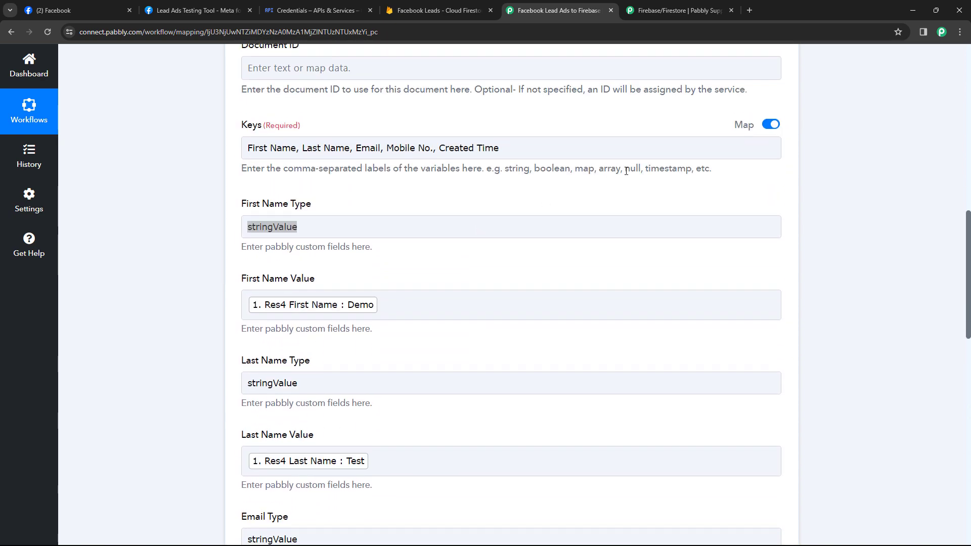
double_click(657, 169)
key("ctrl+c")
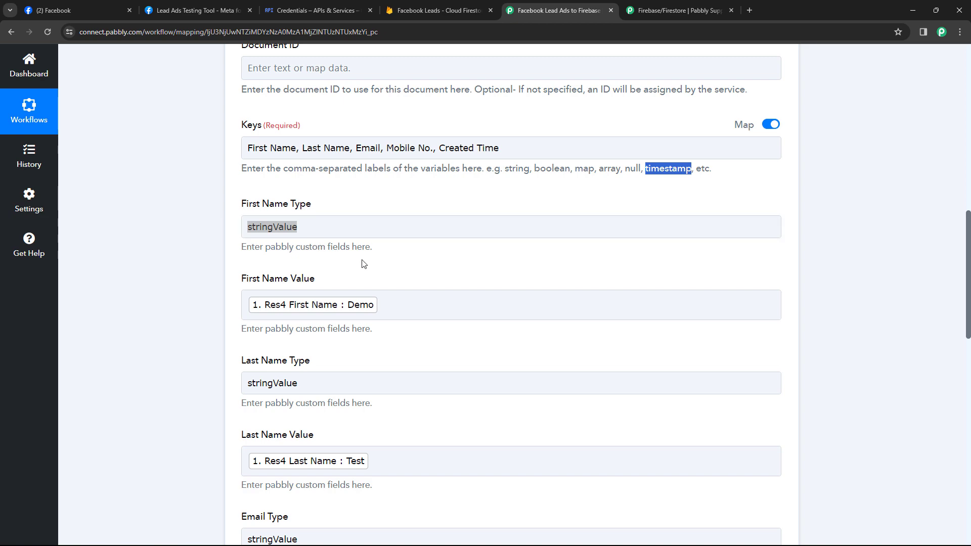
left_click(351, 225)
left_click(355, 206)
scroll(349, 221, "down", 7)
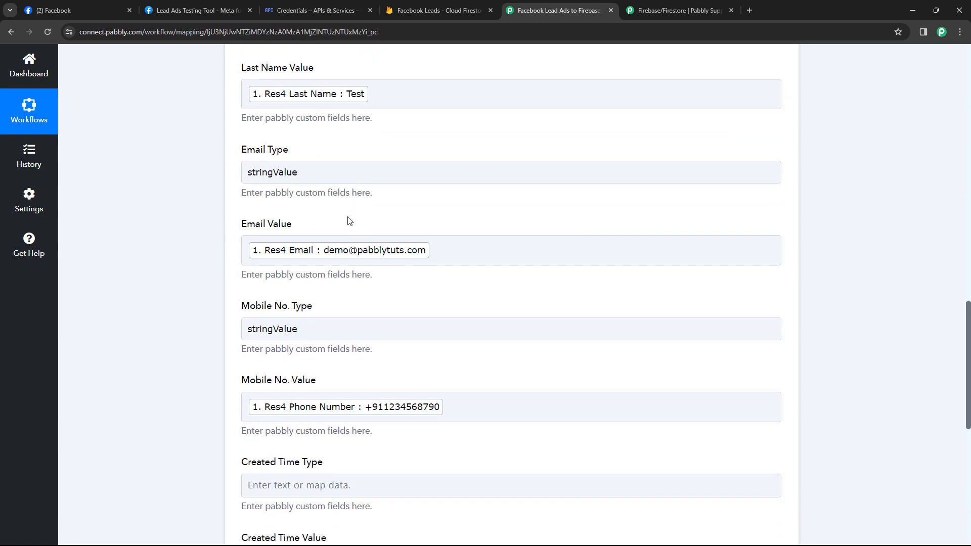
scroll(349, 221, "down", 6)
Give Created Time type timestampValue and value [{{modifyDateTime_Y-m-d}}]T[{{modifyDateTime_H:i:s}}]Z
left_click(294, 197)
key("ctrl+v")
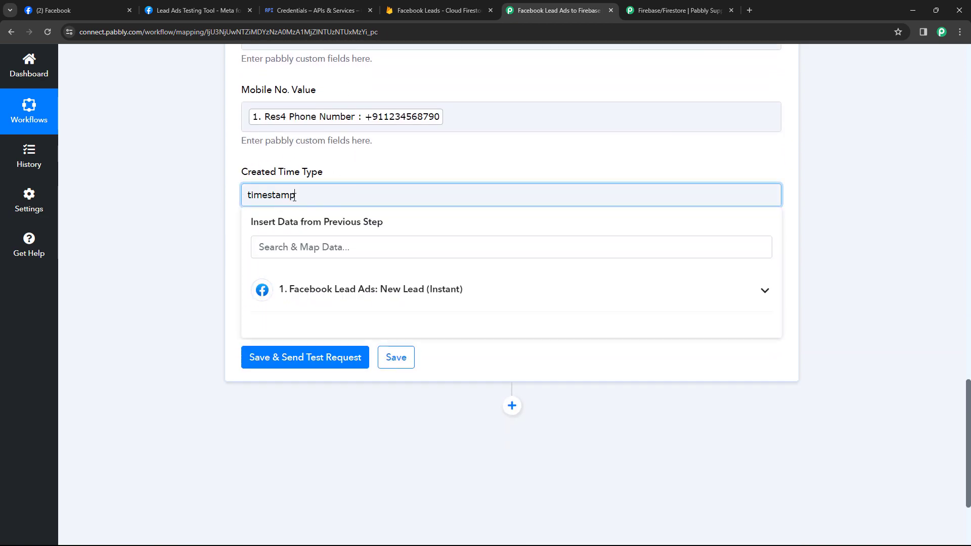
type("Value")
left_click(234, 202)
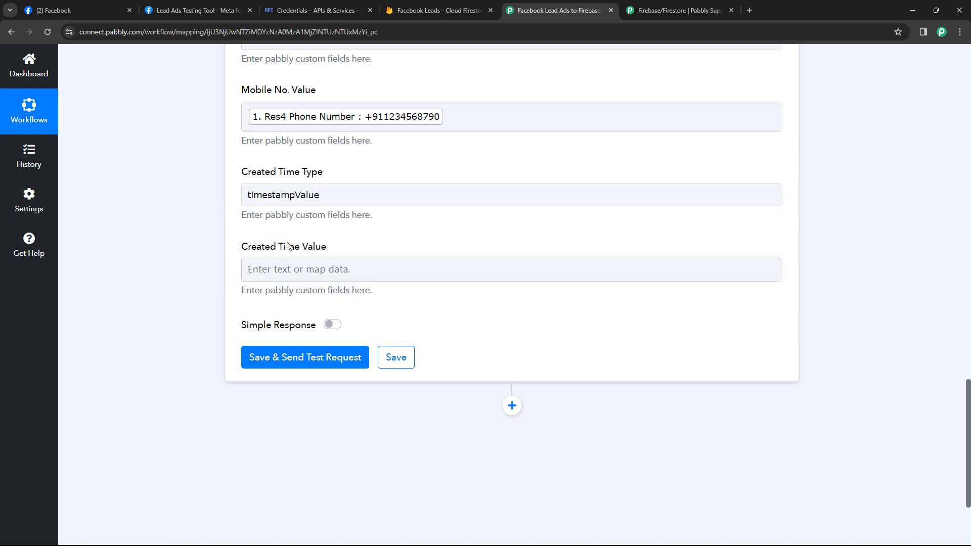
left_click(299, 269)
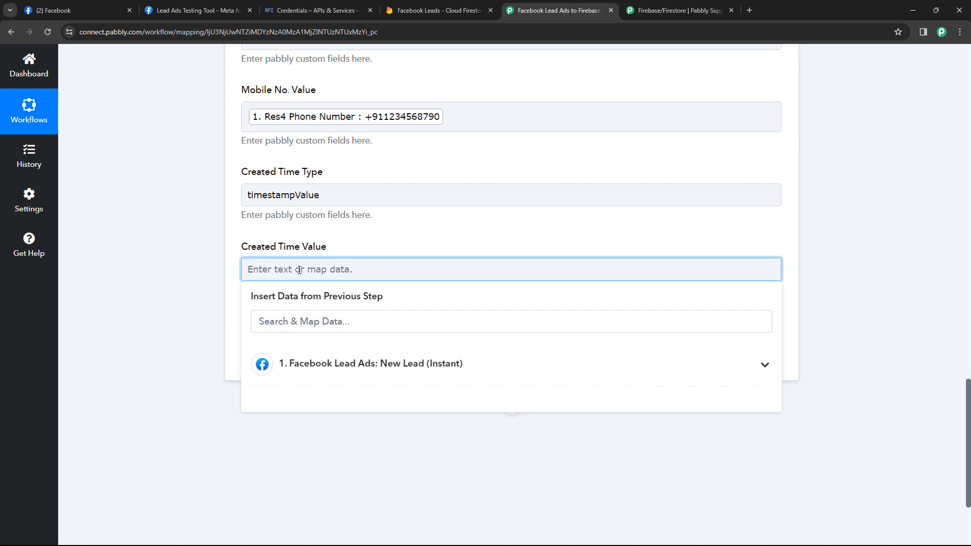
type("[{{modifyDateTime_Y-m-d}}]T[{{modifyDateTime_H:i:s}}]Z")
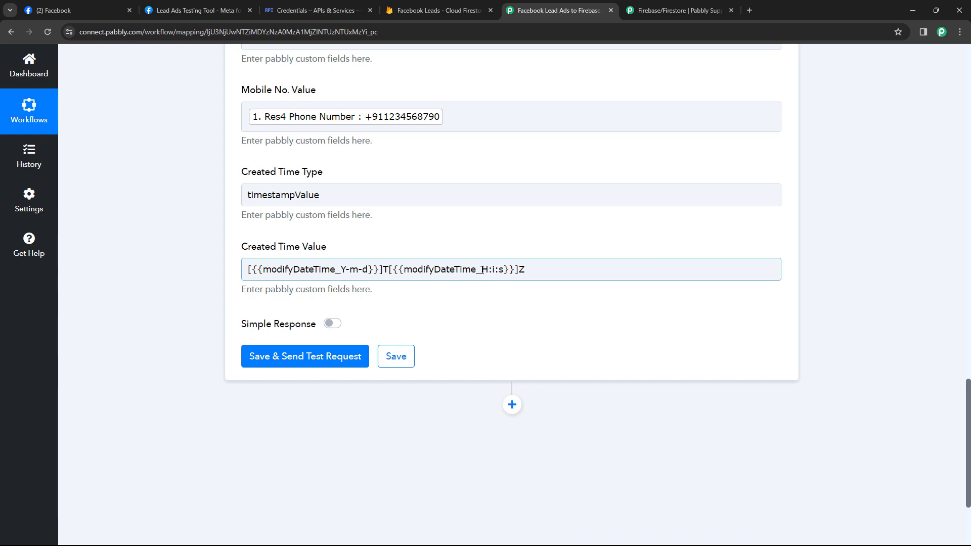
Scroll the Firebase/Firestore forum guide to the Create Document example with CreateTime as timestampValue
left_click(627, 6)
scroll(104, 287, "down", 20)
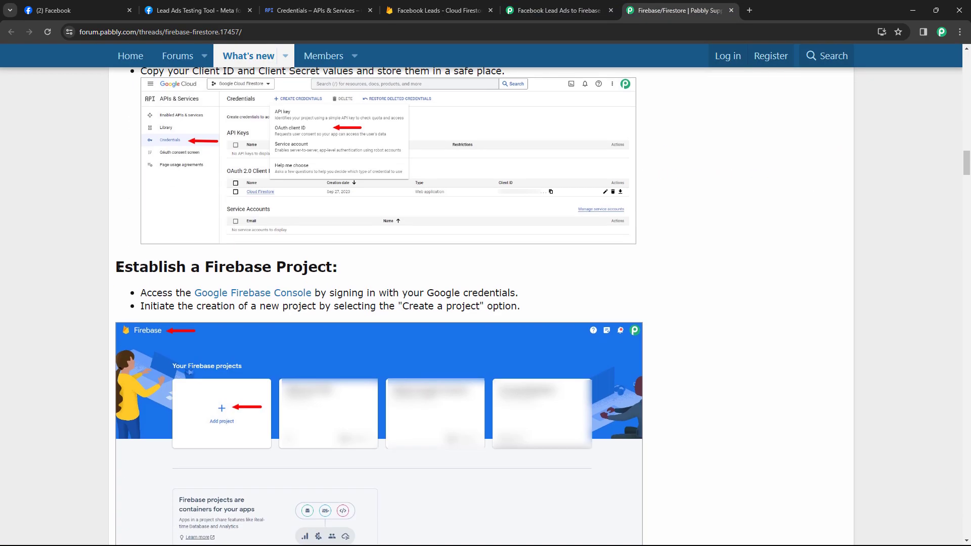
scroll(103, 297, "down", 20)
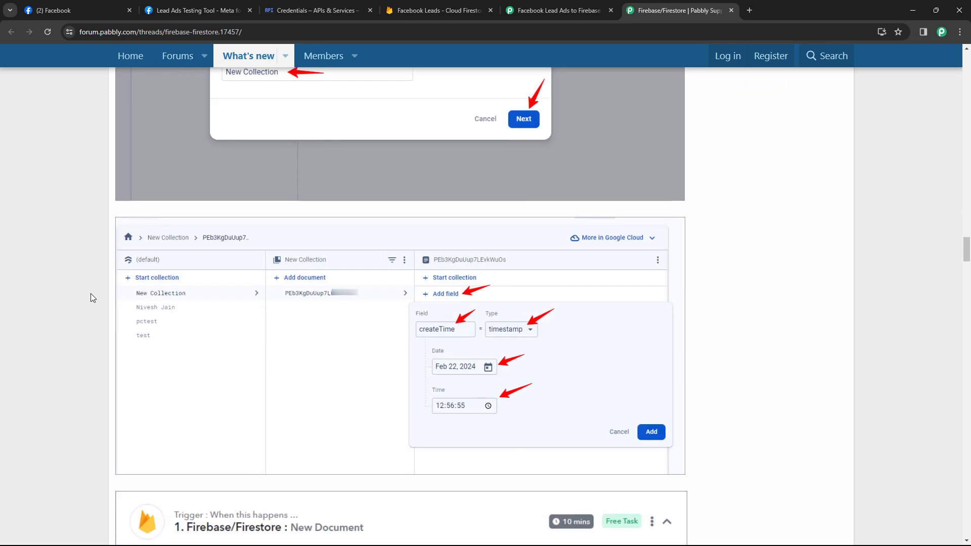
scroll(93, 297, "down", 20)
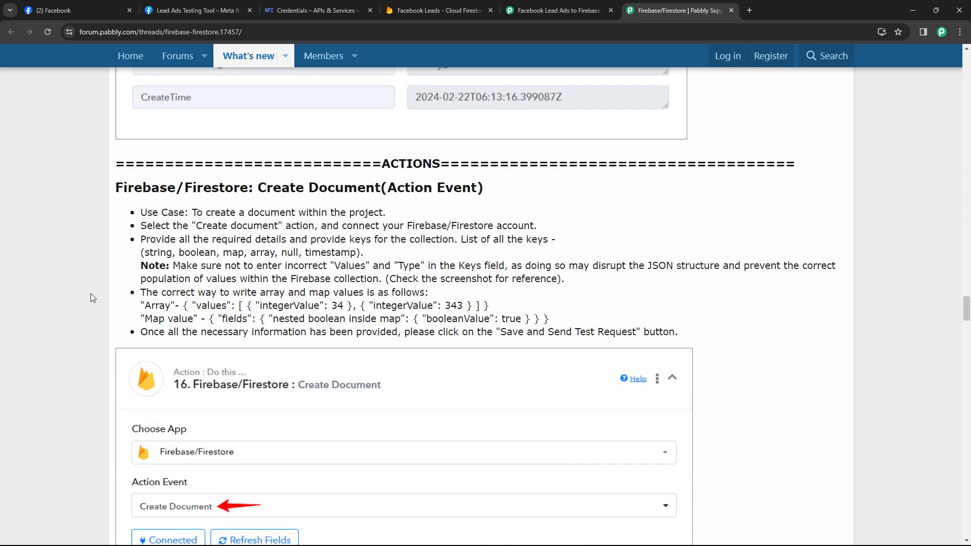
scroll(91, 296, "down", 4)
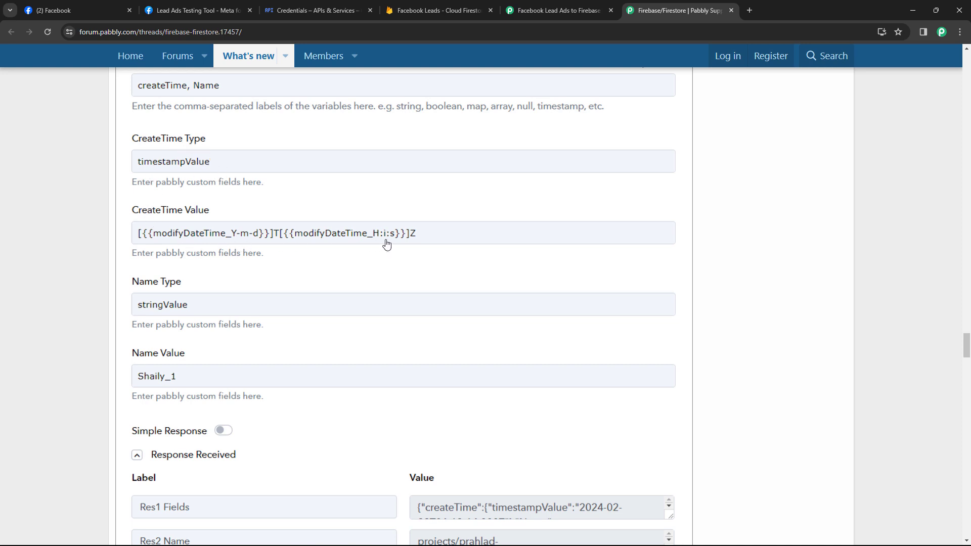
Back in the workflow, check the full Created Time Value expression
left_click(530, 8)
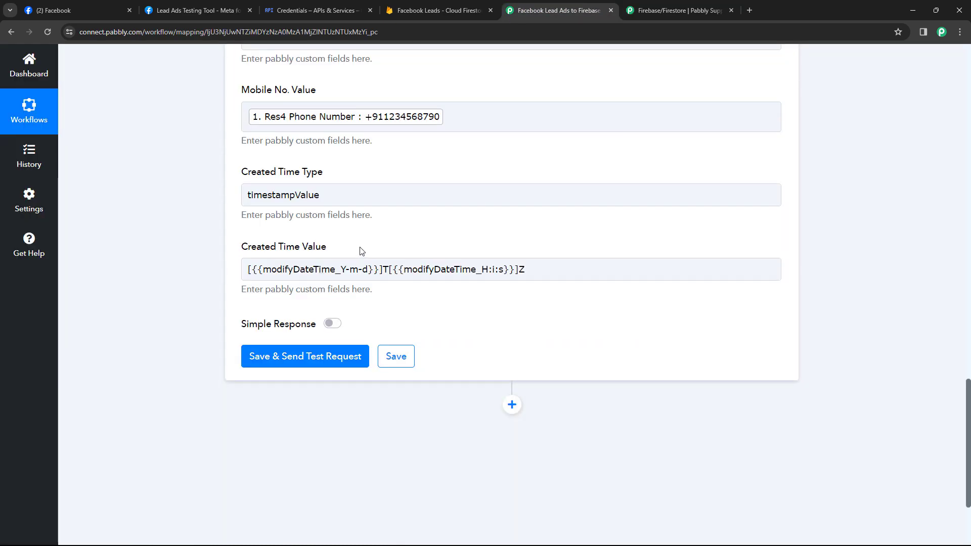
scroll(384, 177, "up", 4)
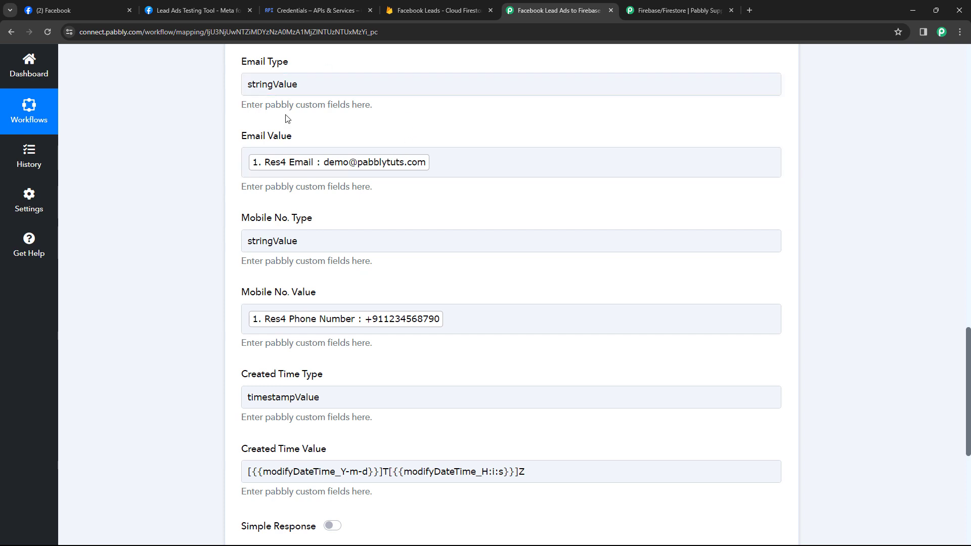
scroll(220, 251, "down", 3)
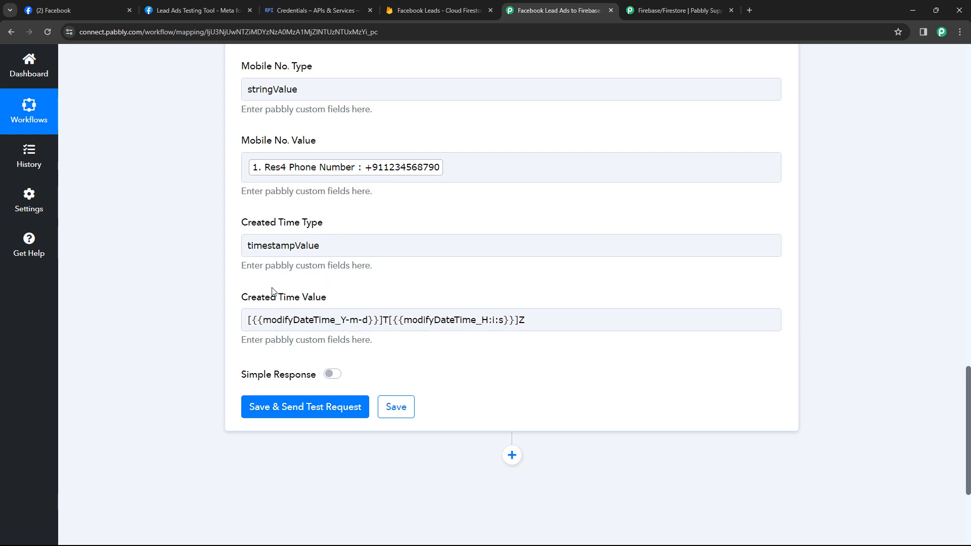
left_click_drag(556, 323, 237, 325)
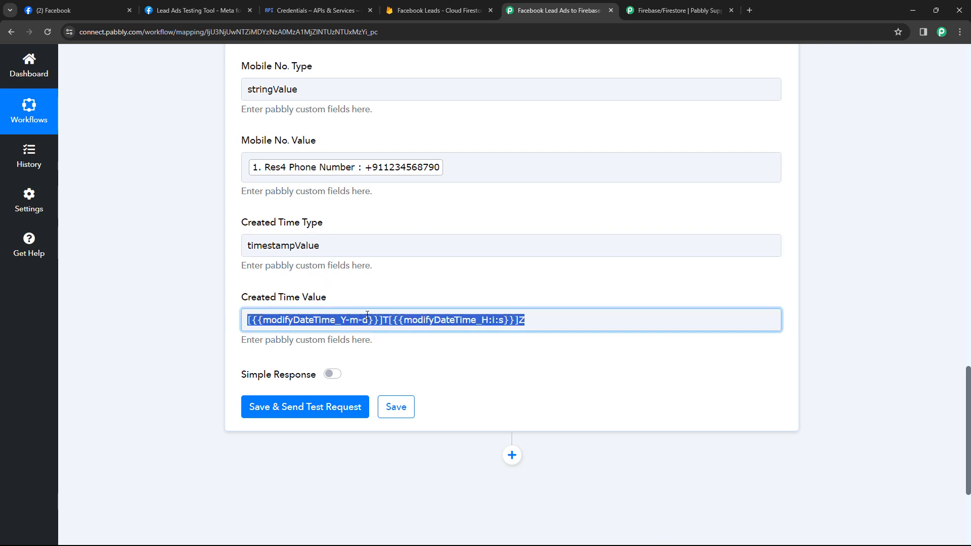
left_click(494, 291)
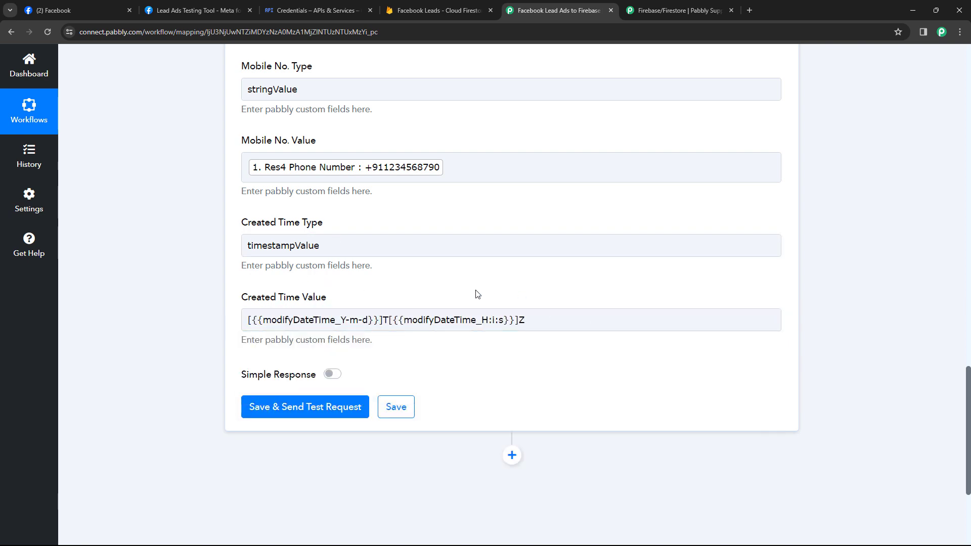
Review the Document ID, Keys, Type and Value fields of the Create Document action
scroll(438, 288, "up", 15)
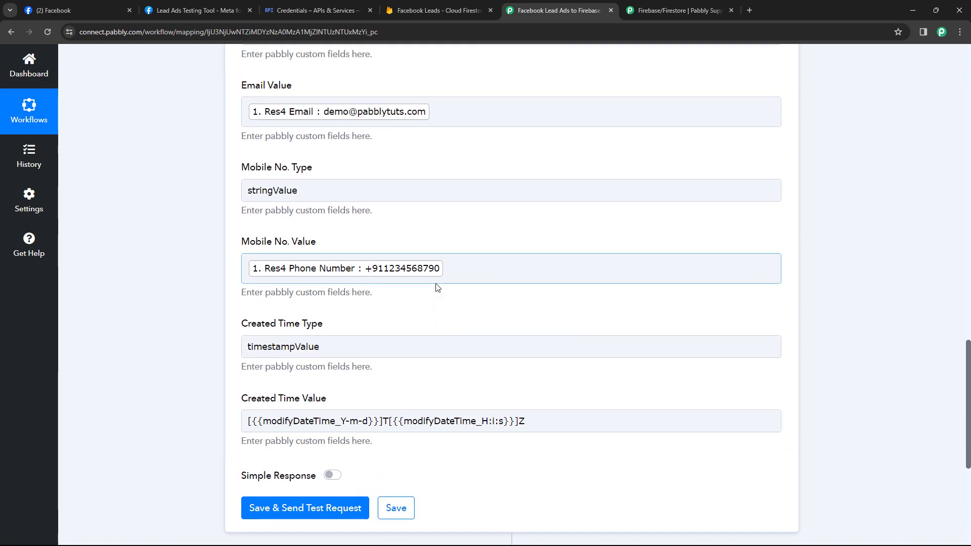
scroll(418, 256, "up", 5)
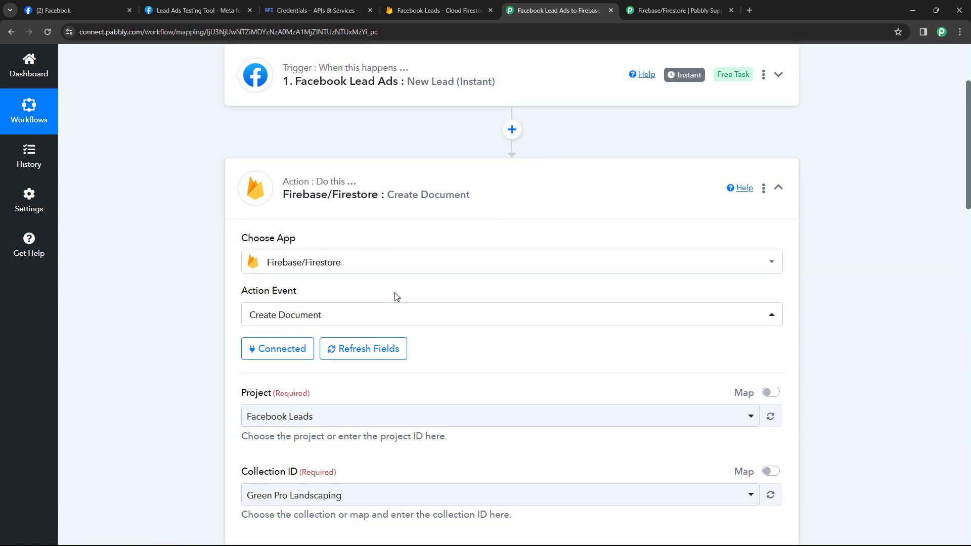
scroll(455, 351, "down", 5)
left_click(418, 277)
left_click(369, 154)
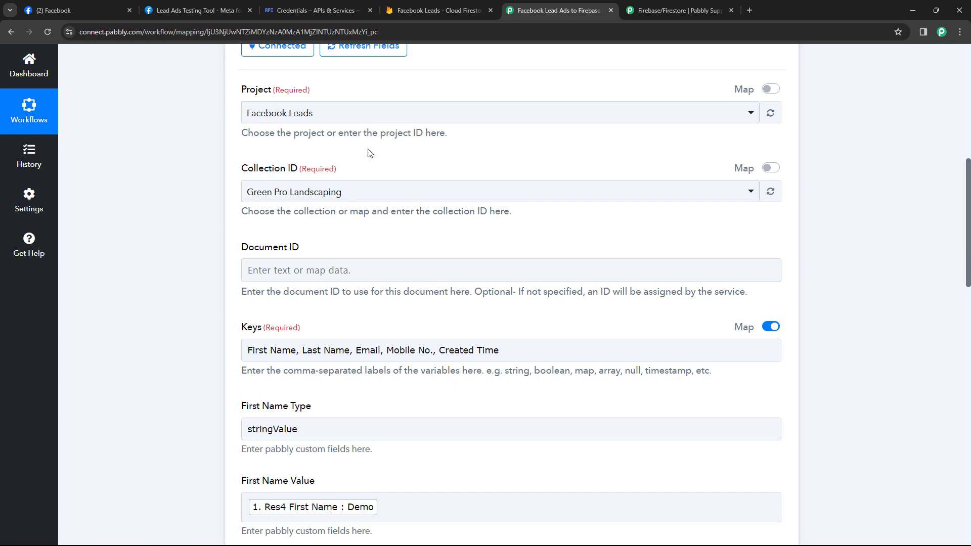
scroll(241, 205, "down", 3)
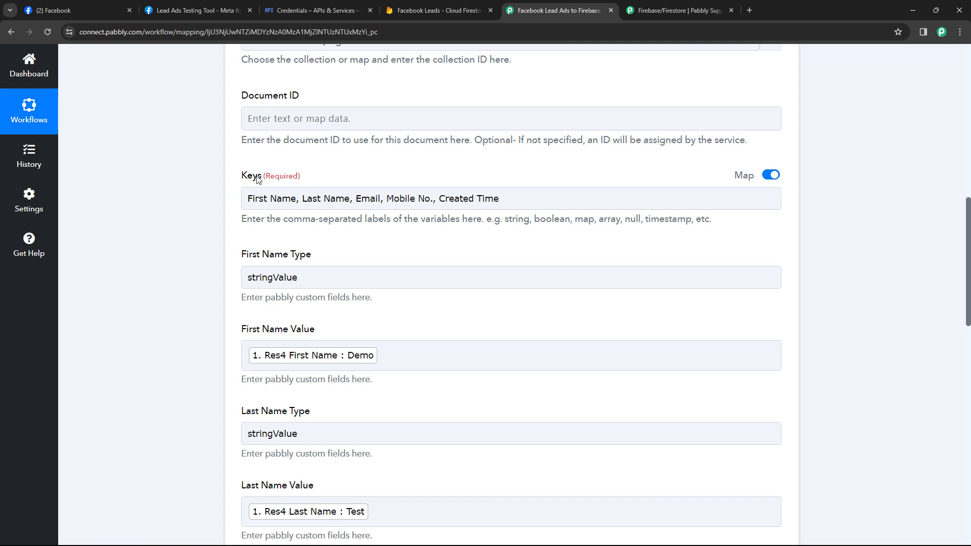
left_click(282, 199)
scroll(354, 182, "down", 1)
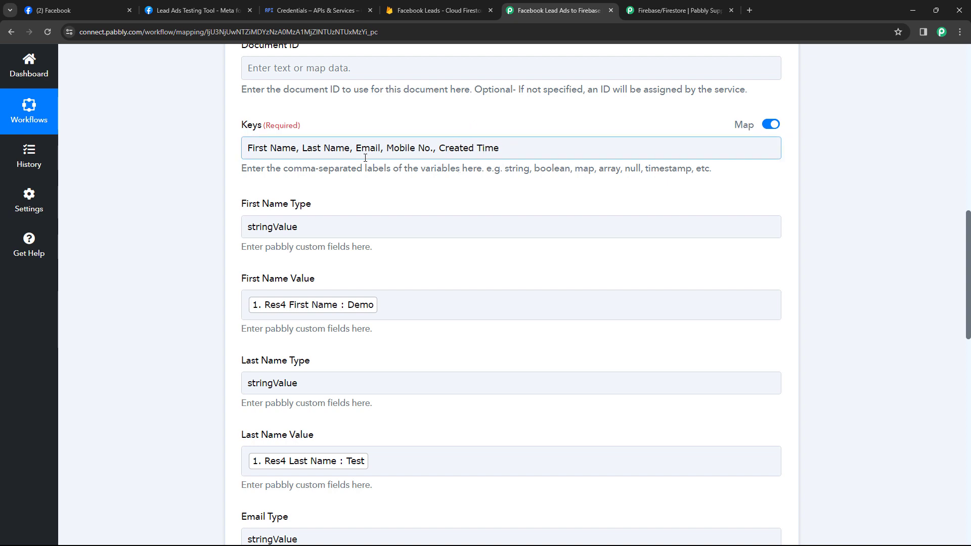
scroll(362, 199, "down", 1)
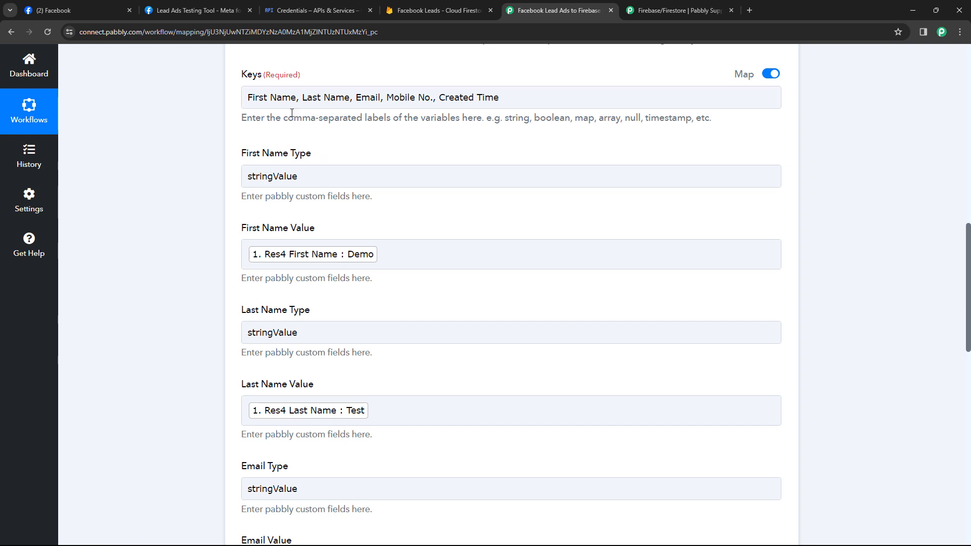
scroll(290, 173, "down", 1)
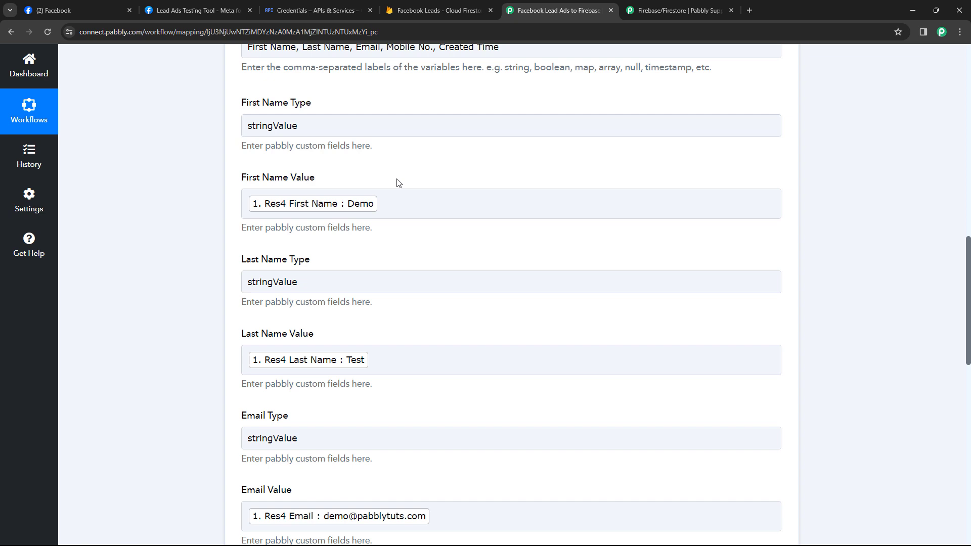
scroll(405, 187, "down", 1)
scroll(379, 177, "down", 1)
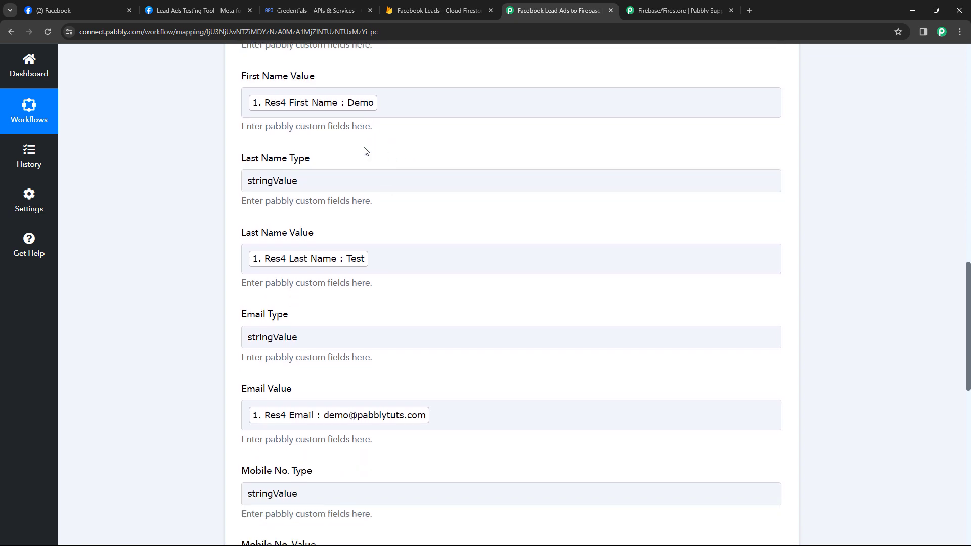
scroll(229, 214, "down", 3)
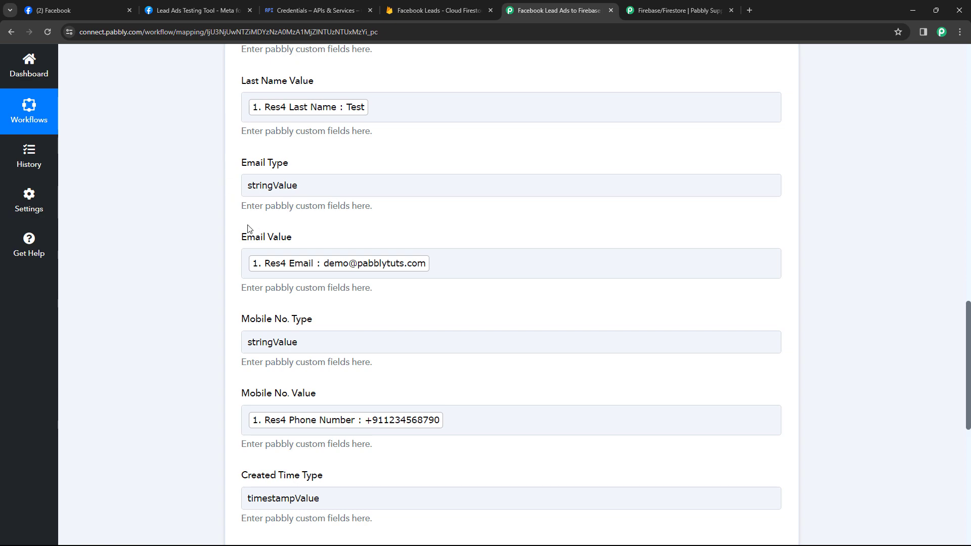
scroll(249, 232, "down", 4)
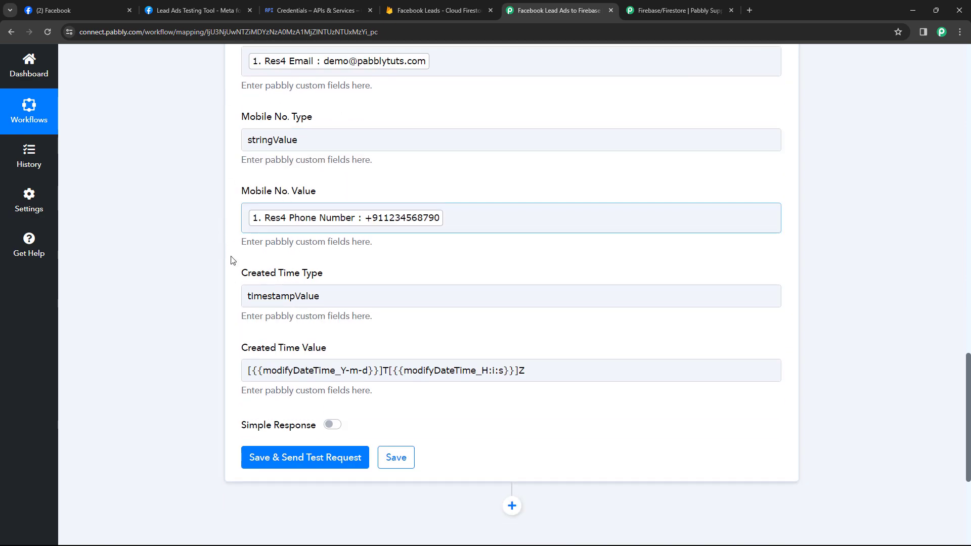
scroll(222, 258, "down", 3)
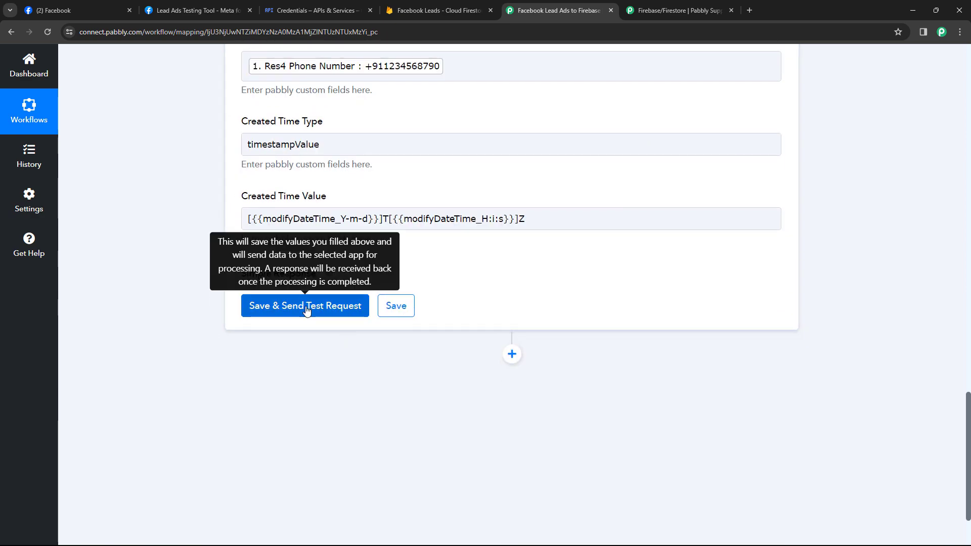
left_click(307, 310)
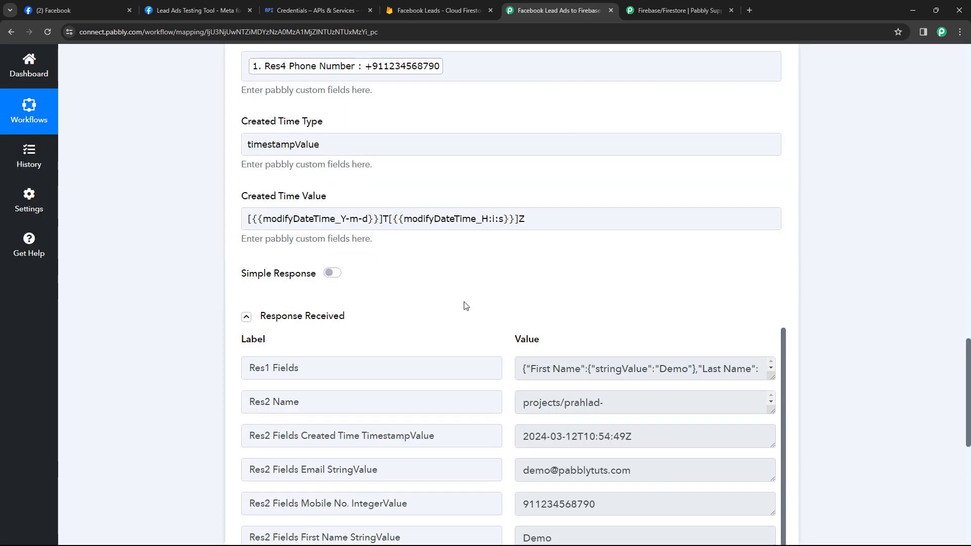
scroll(466, 305, "down", 4)
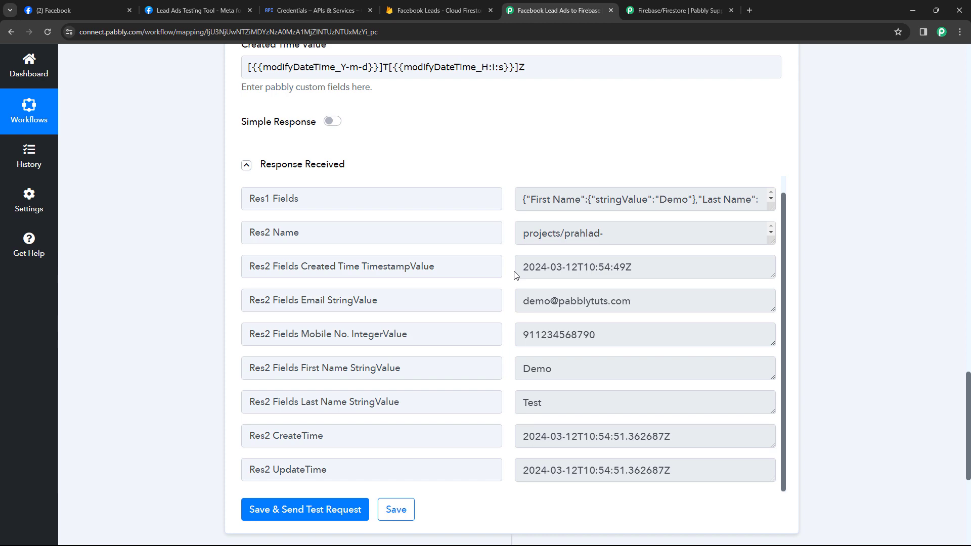
scroll(467, 166, "up", 15)
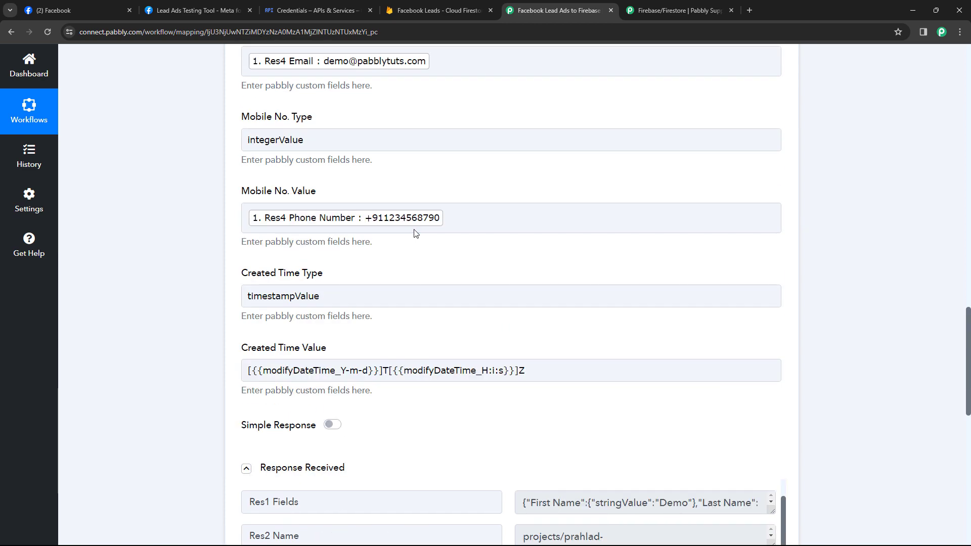
scroll(389, 191, "up", 2)
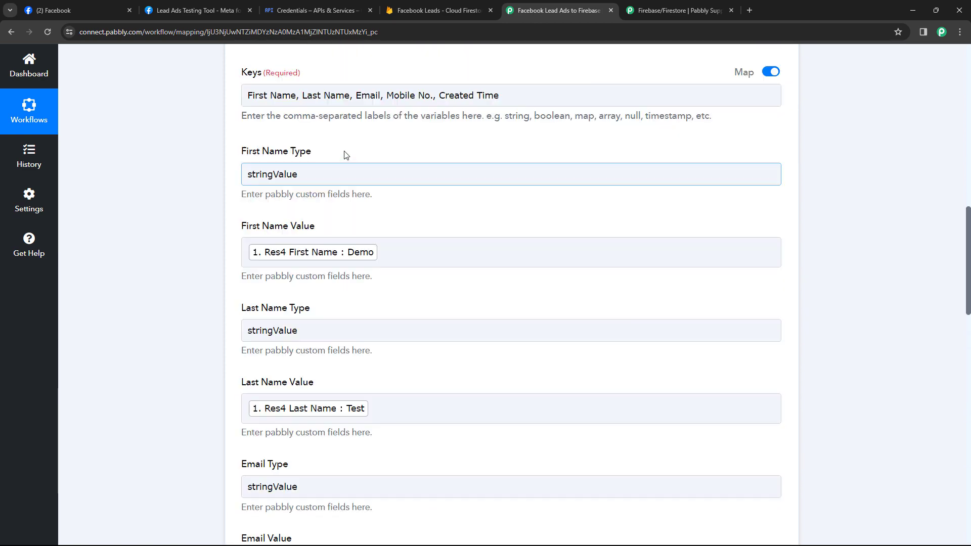
scroll(389, 227, "down", 2)
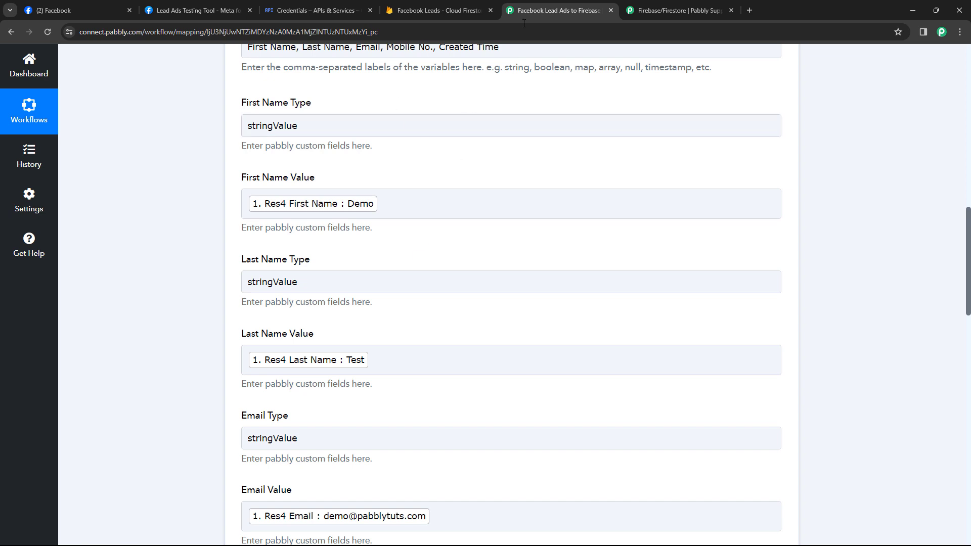
left_click(429, 12)
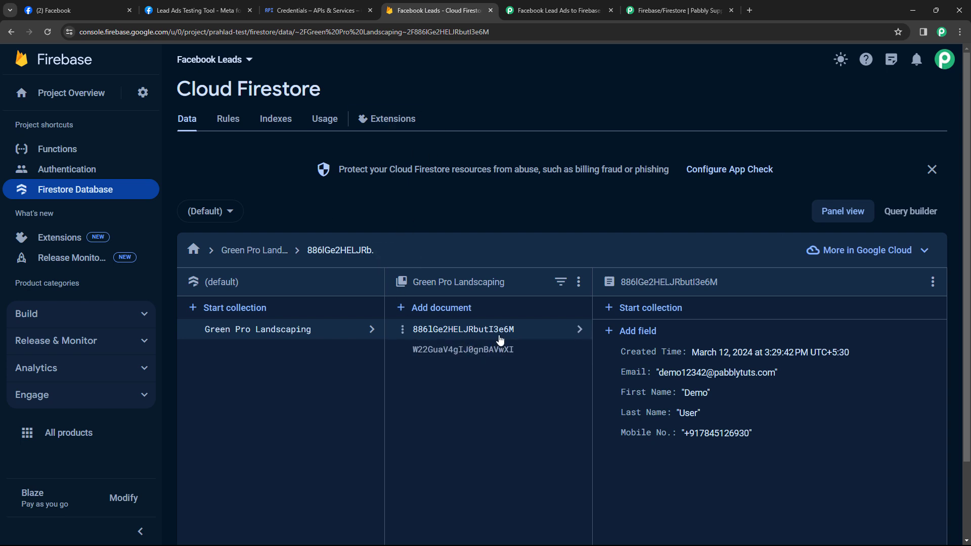
left_click(484, 349)
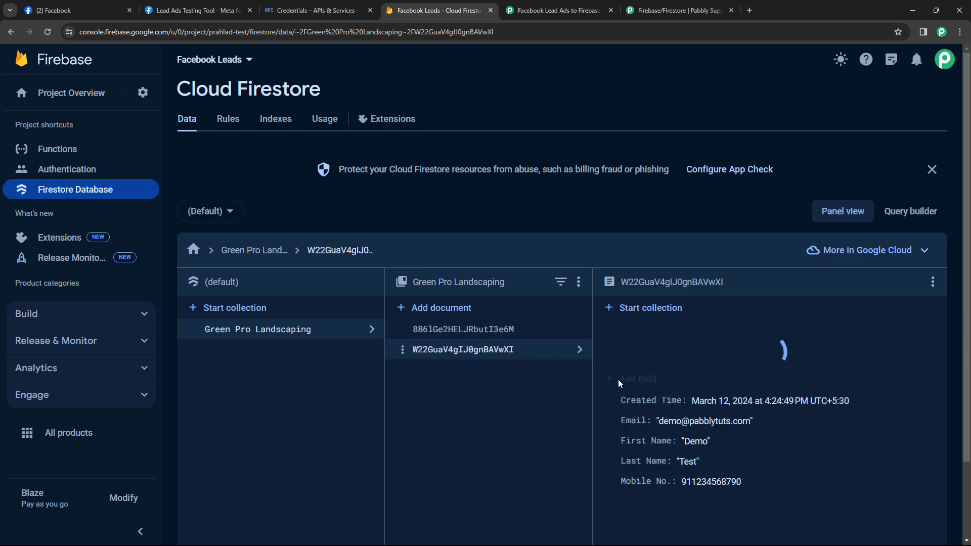
left_click(97, 5)
left_click(195, 9)
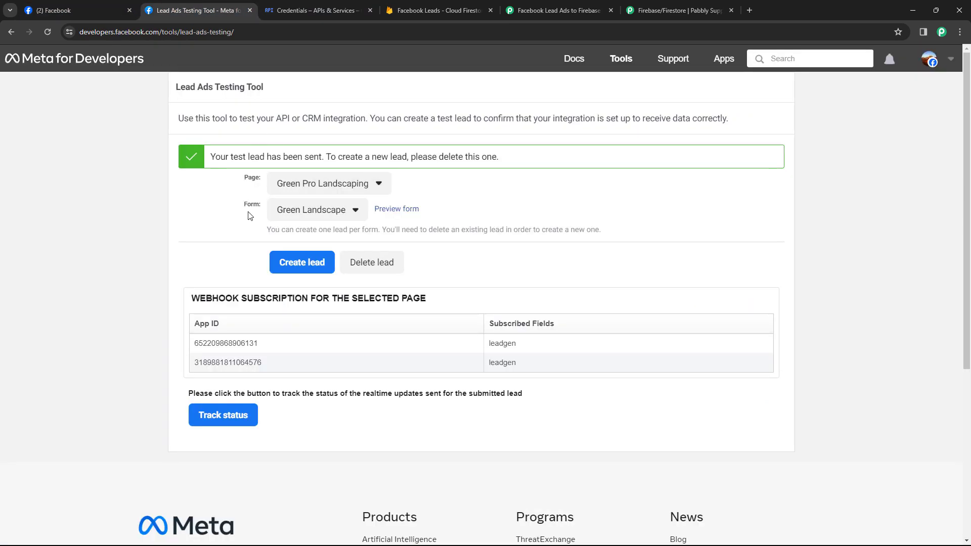
left_click(421, 6)
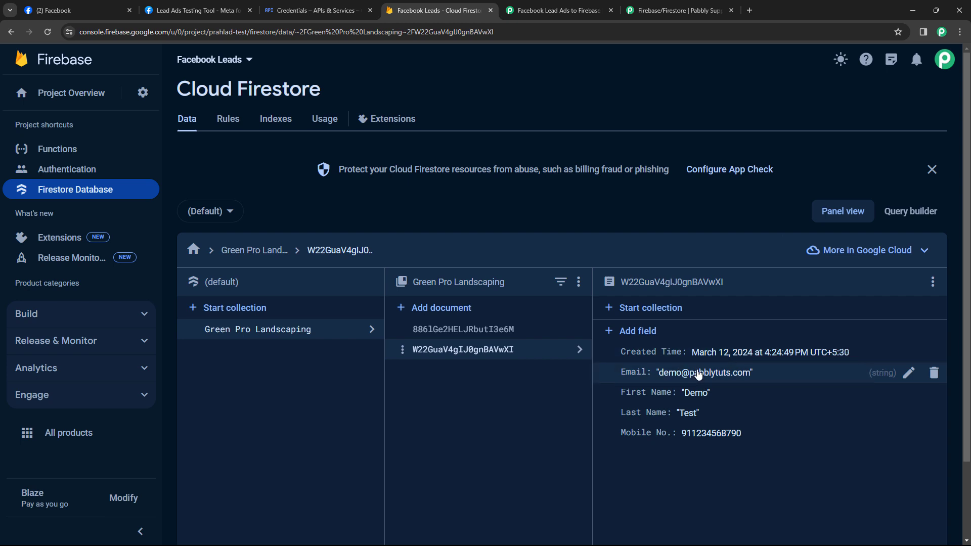
double_click(694, 394)
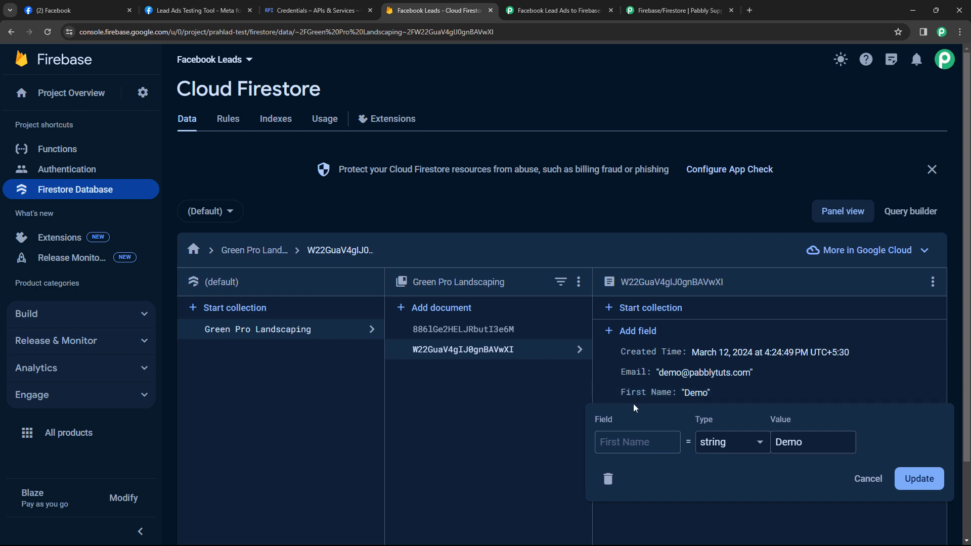
left_click(868, 479)
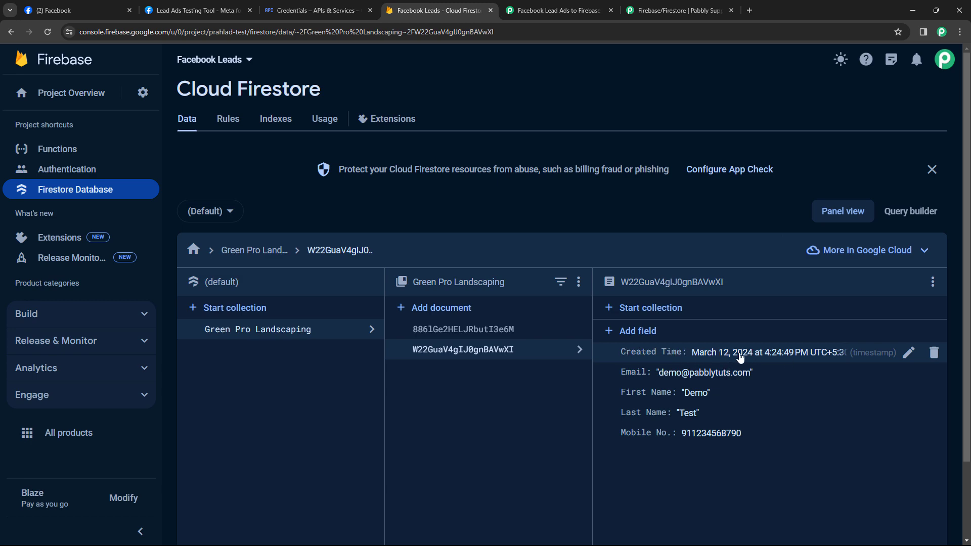
left_click(551, 10)
scroll(178, 357, "down", 9)
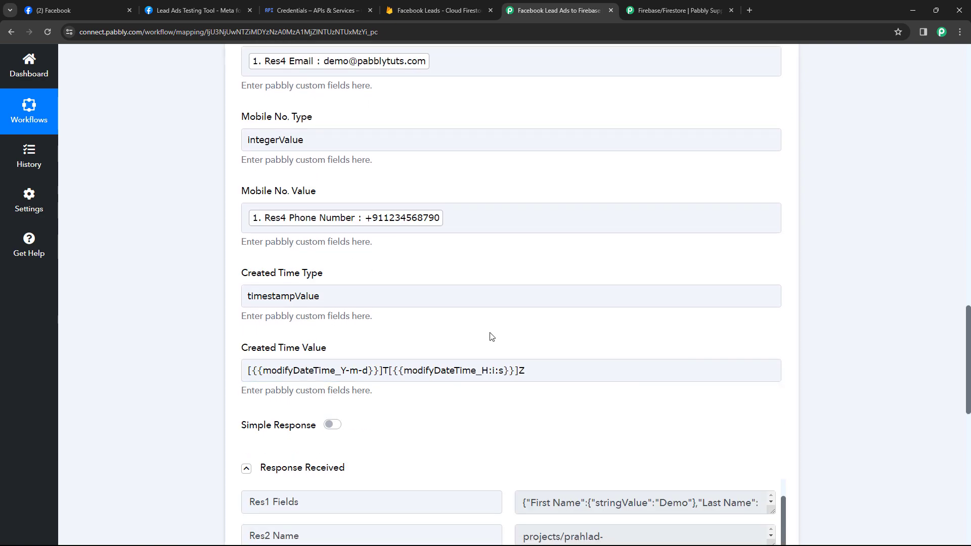
Collapse the Firebase/Firestore step and bring up the Lead Ads Testing Tool
scroll(489, 335, "up", 16)
scroll(516, 197, "up", 7)
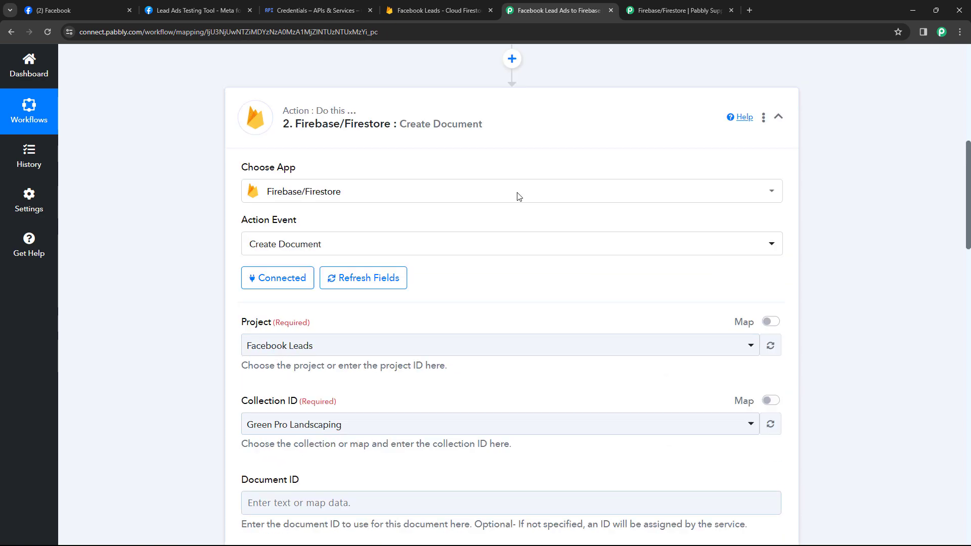
left_click(516, 199)
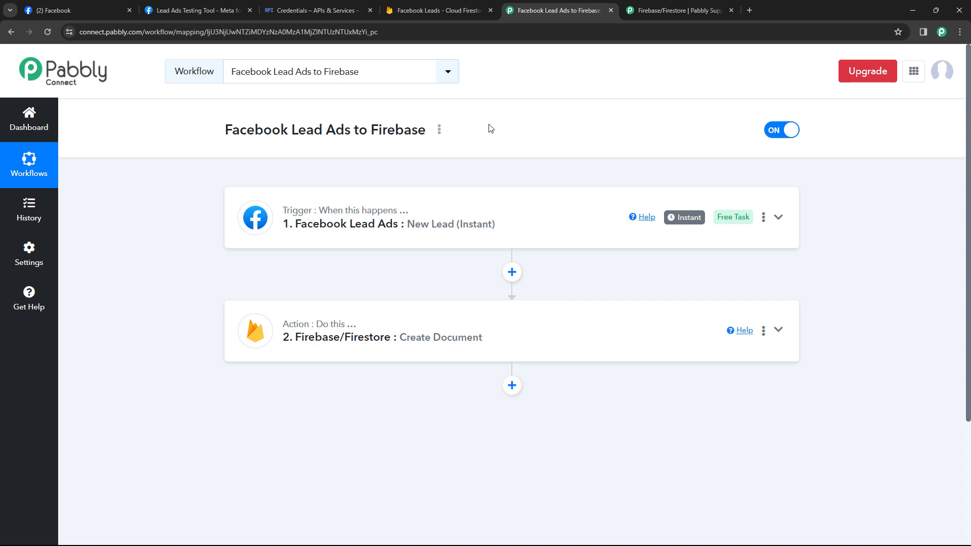
left_click(196, 10)
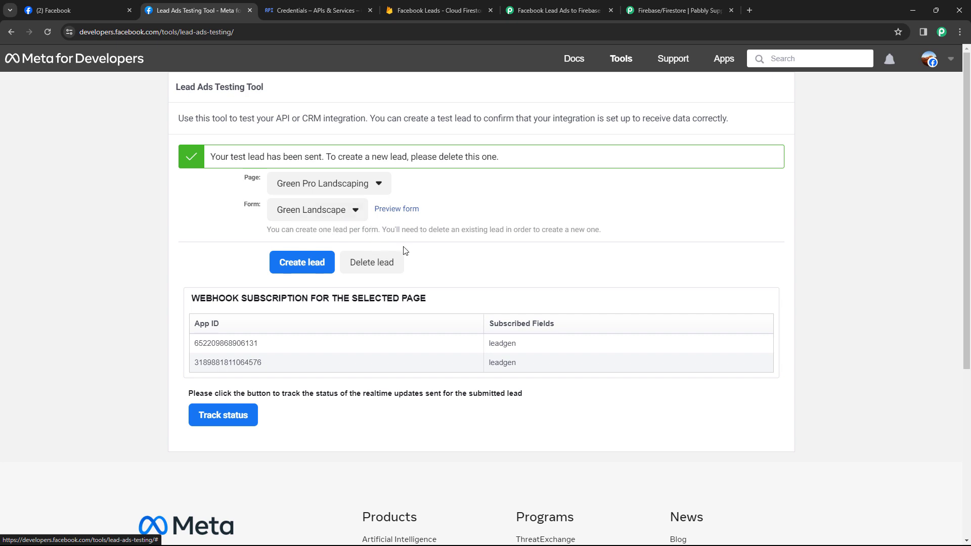
Delete the old test lead, reload, and select the Green Pro Landscaping page
left_click(370, 262)
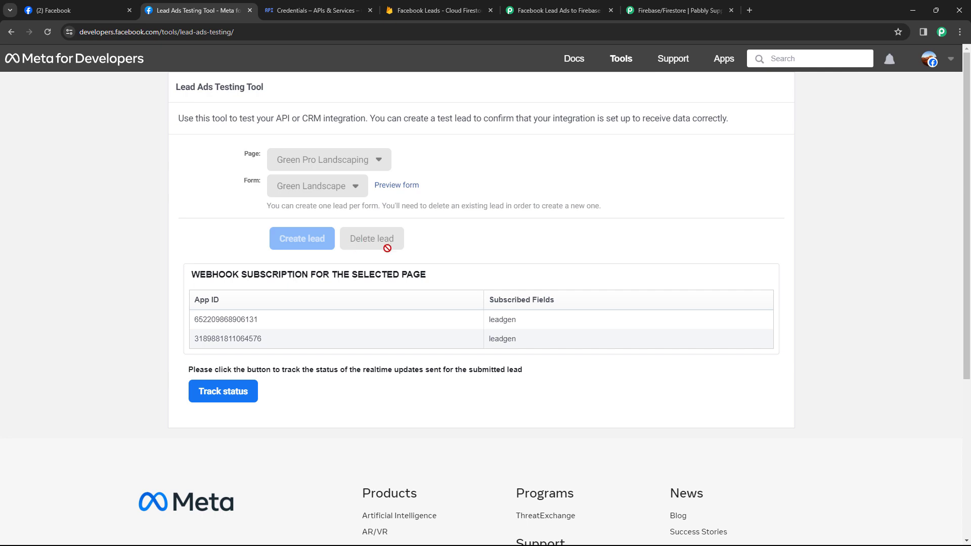
left_click(48, 32)
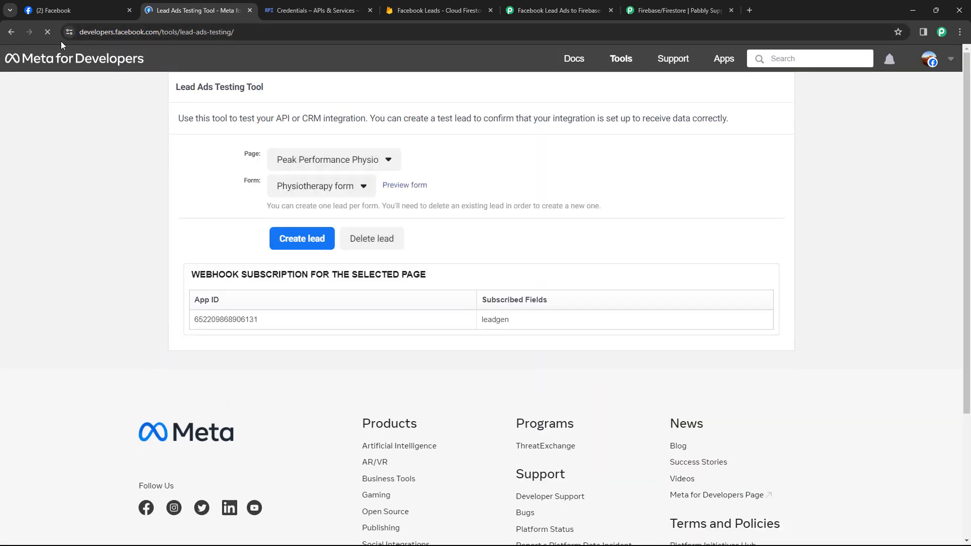
left_click(356, 160)
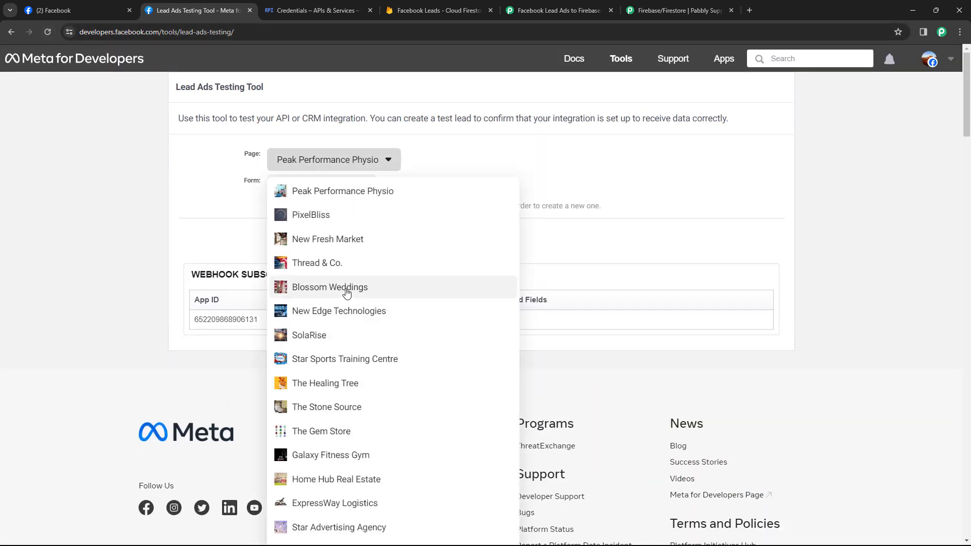
scroll(364, 278, "down", 8)
scroll(344, 276, "down", 4)
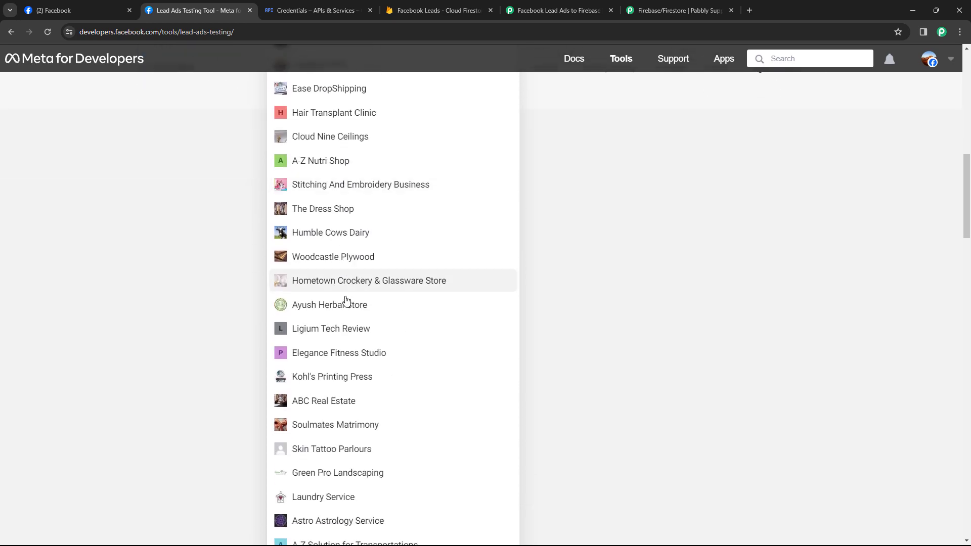
left_click(329, 472)
scroll(217, 221, "up", 3)
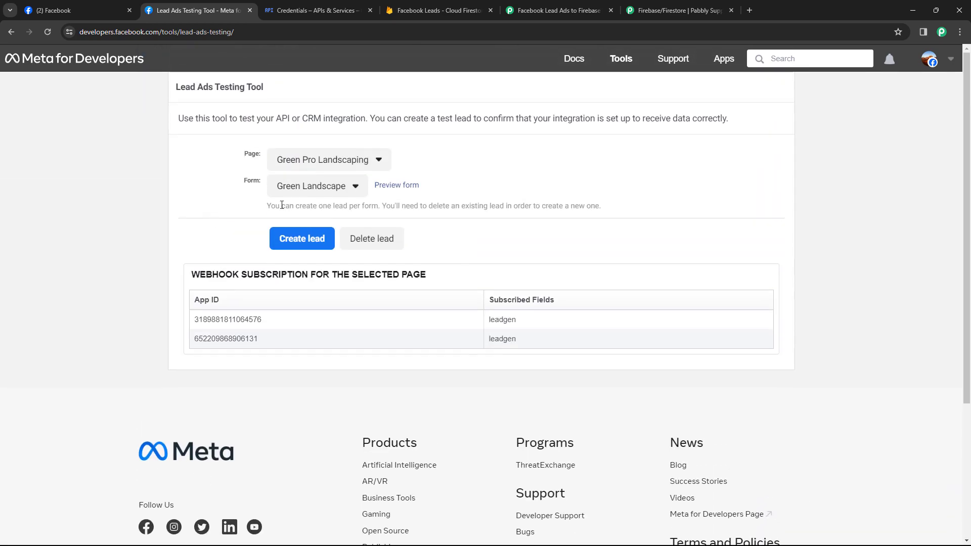
Preview the lead form and enter a test first name, last name, e-mail and phone number
left_click(403, 186)
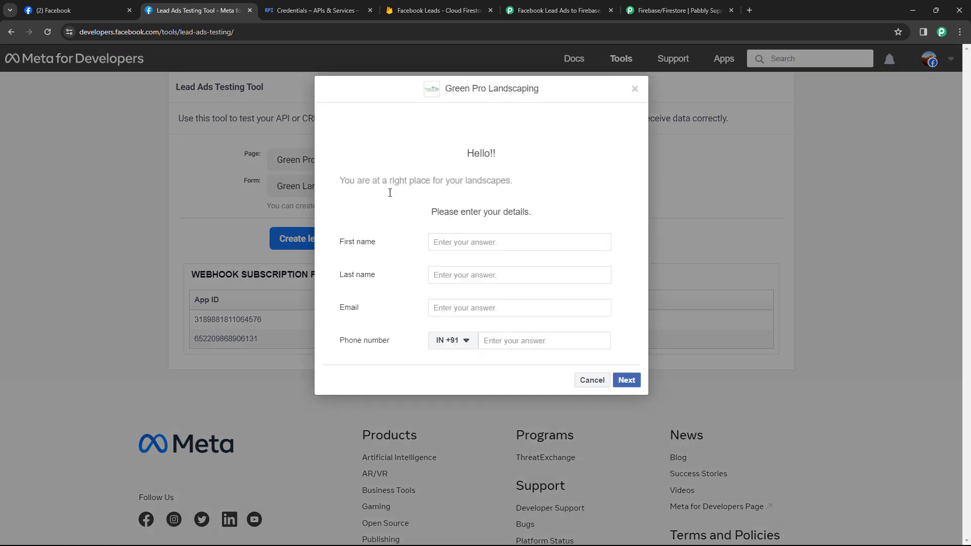
left_click(457, 241)
type("Dummy")
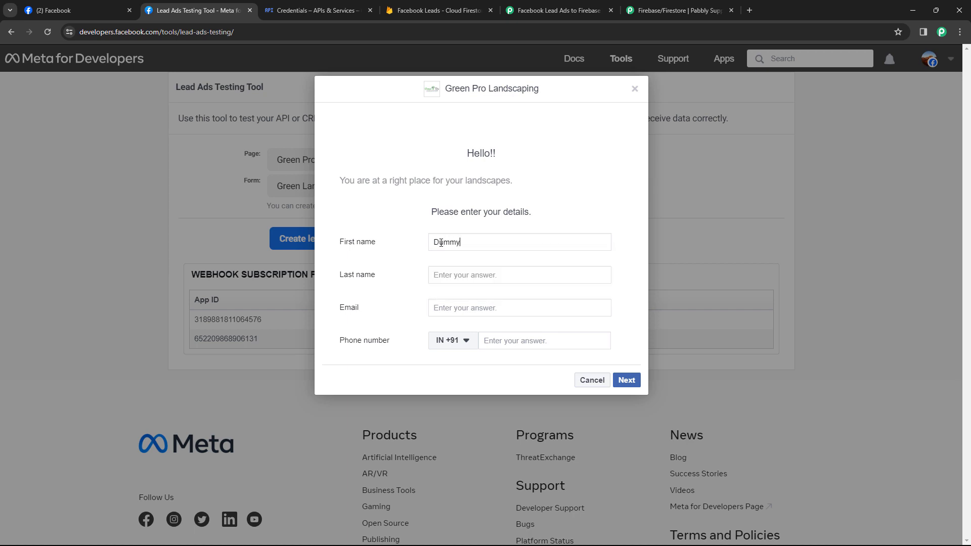
key("Tab")
type("Us")
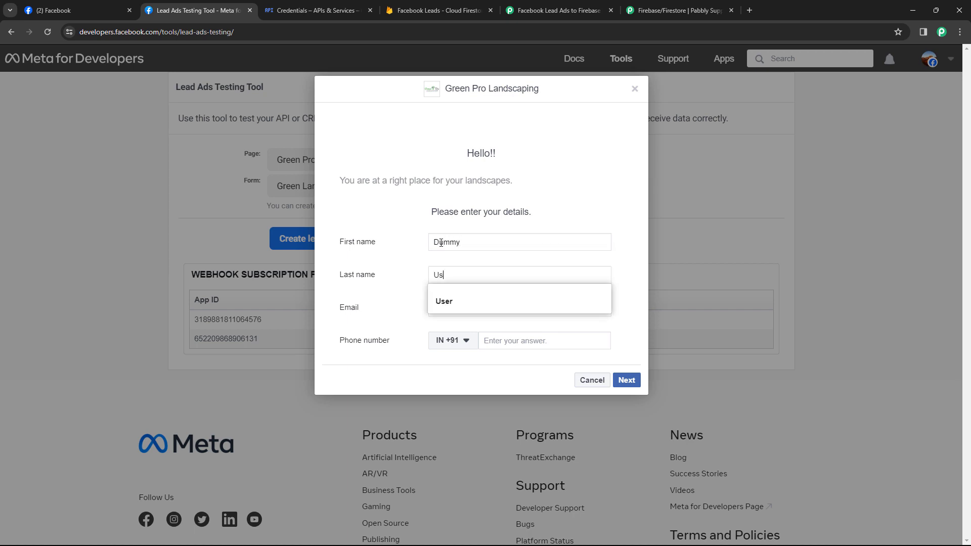
key("Tab")
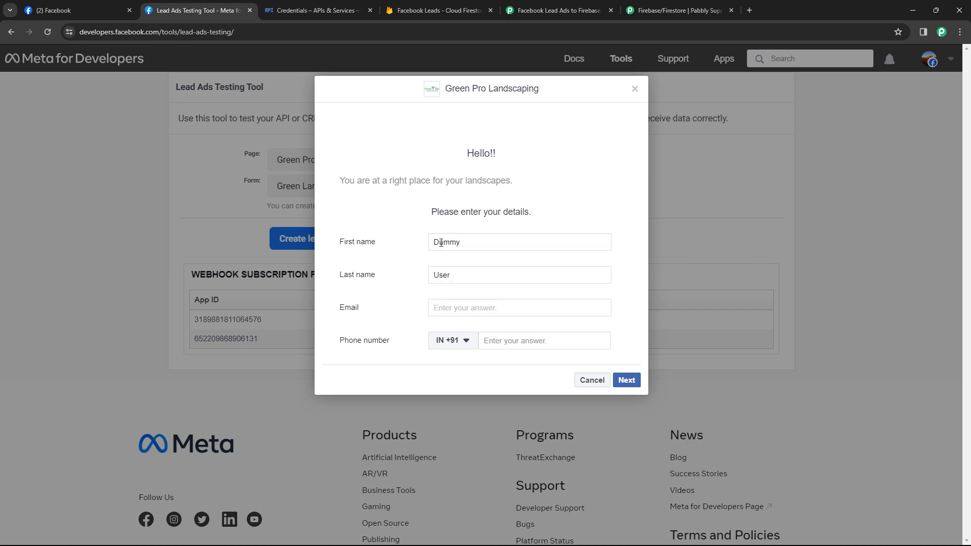
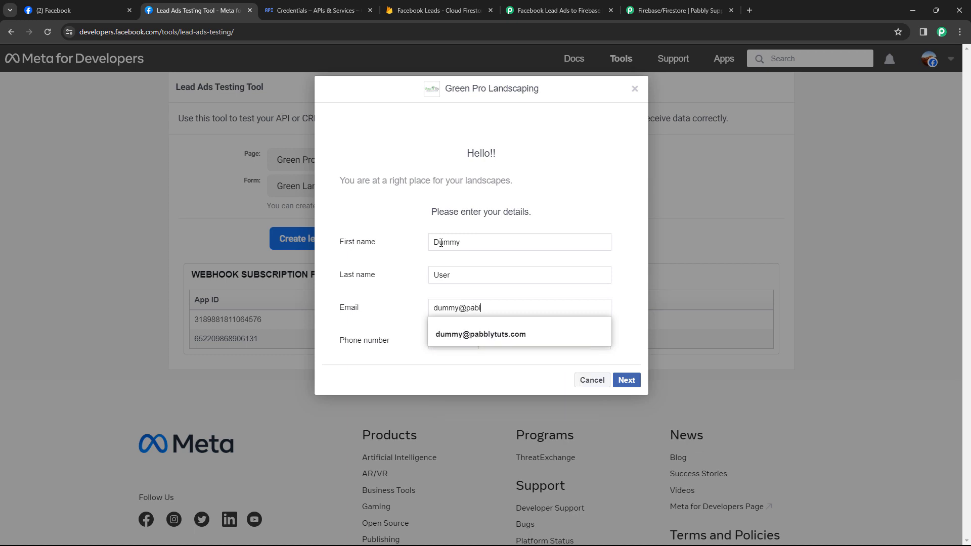
key("Escape")
key("Tab")
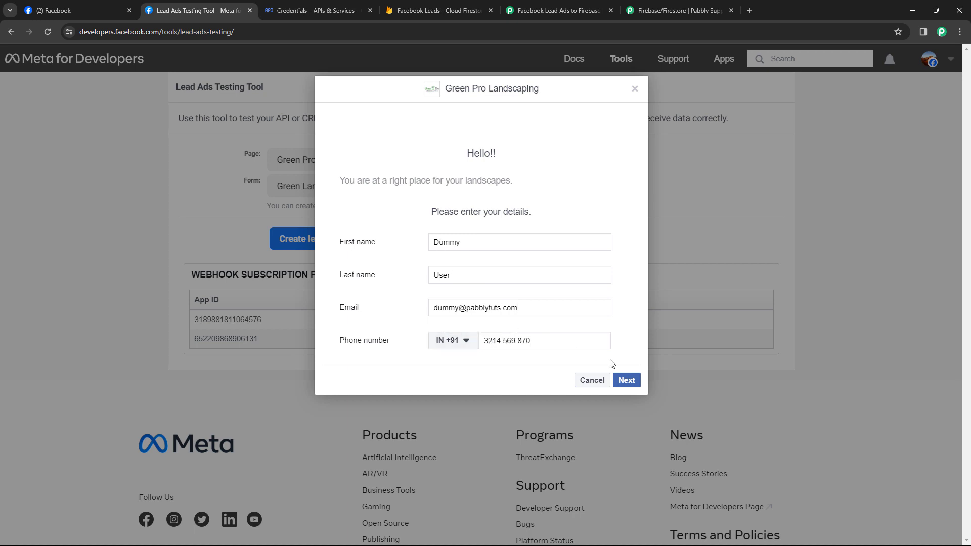
Submit the test lead and close the thank-you message
left_click(626, 381)
left_click(622, 243)
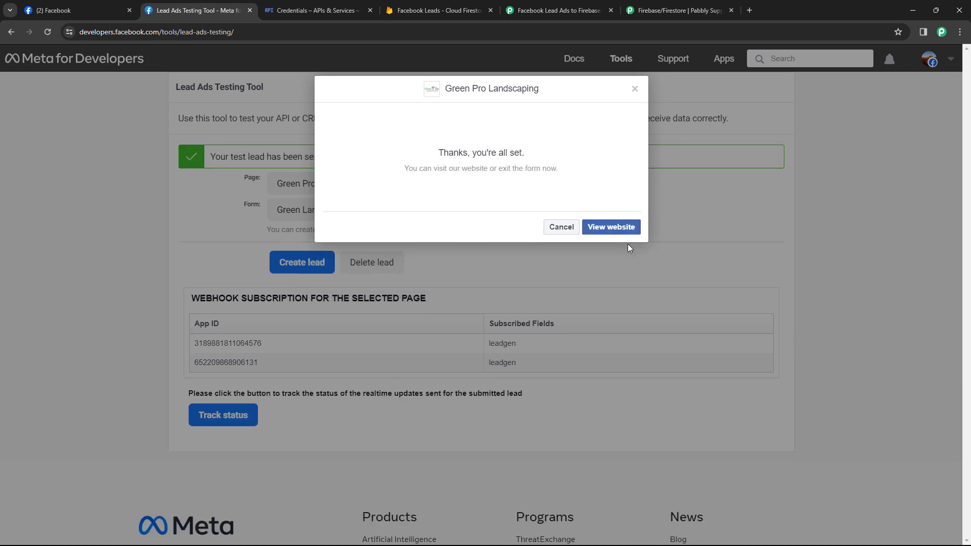
left_click(634, 89)
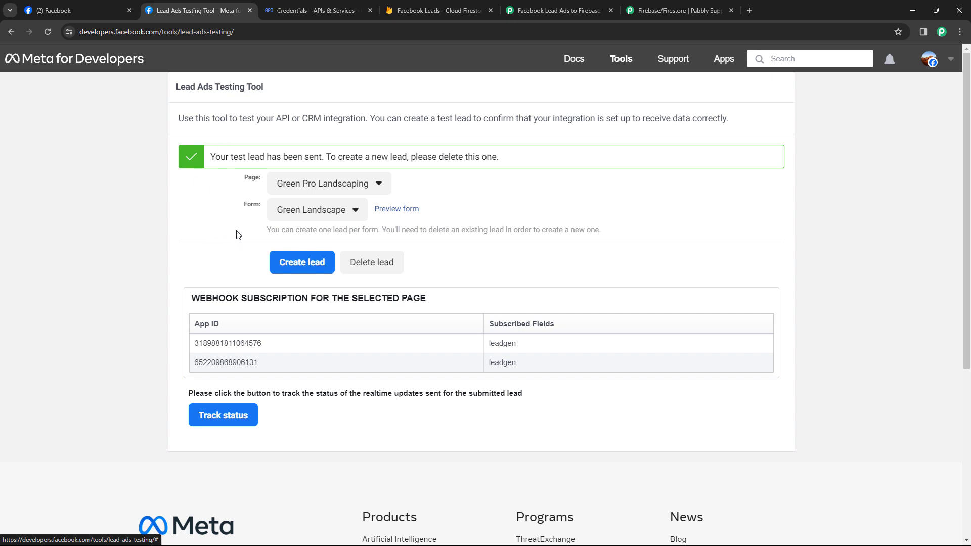
Open the new lead document in Firestore's Green Pro Landscaping collection, then return to Pabbly
left_click(425, 11)
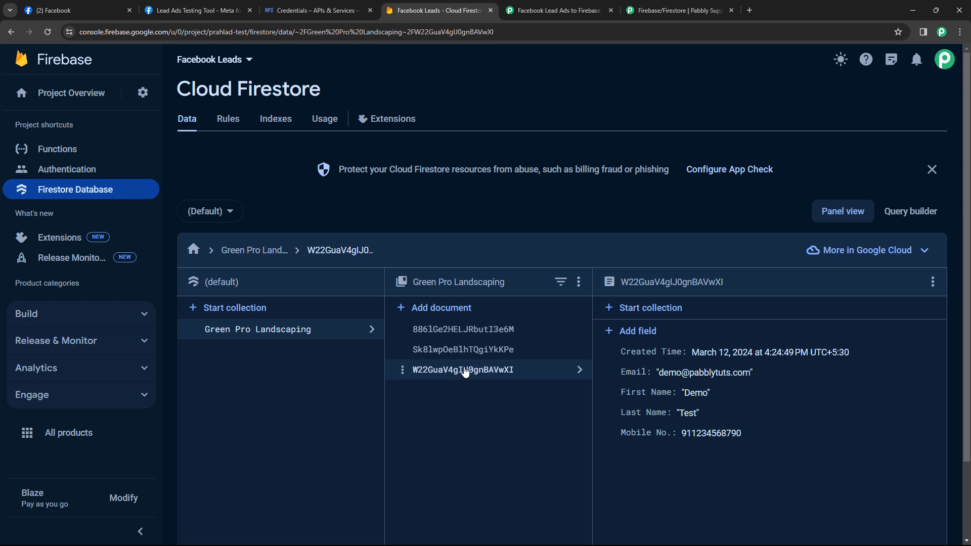
left_click(476, 350)
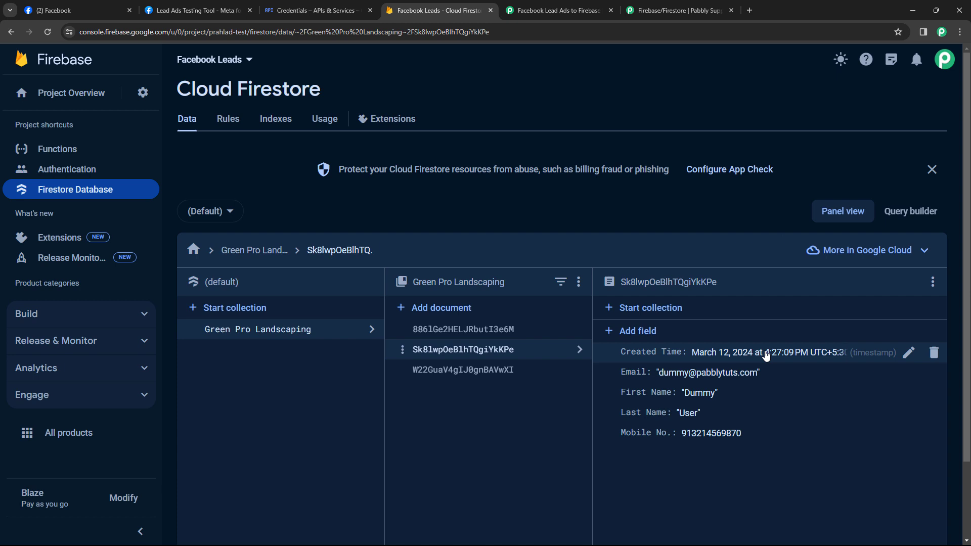
left_click(556, 10)
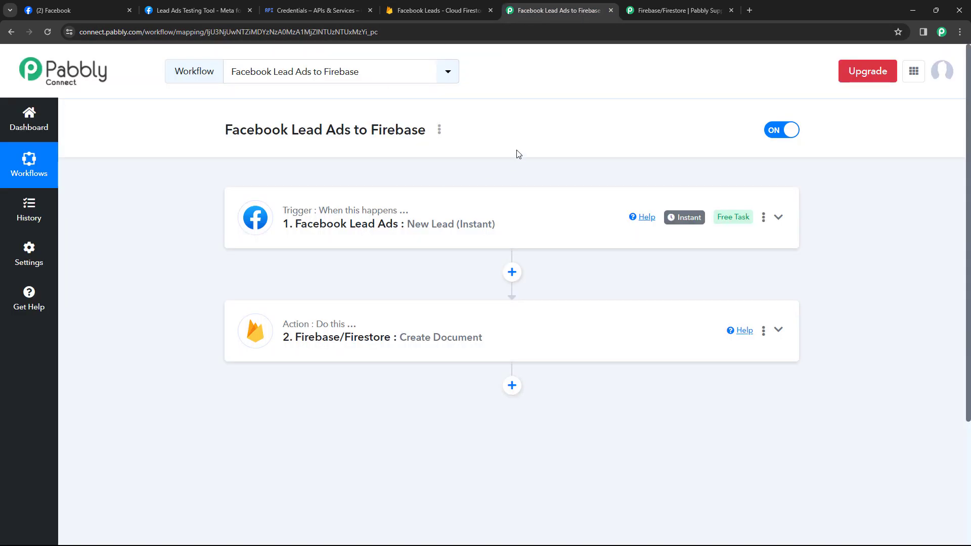